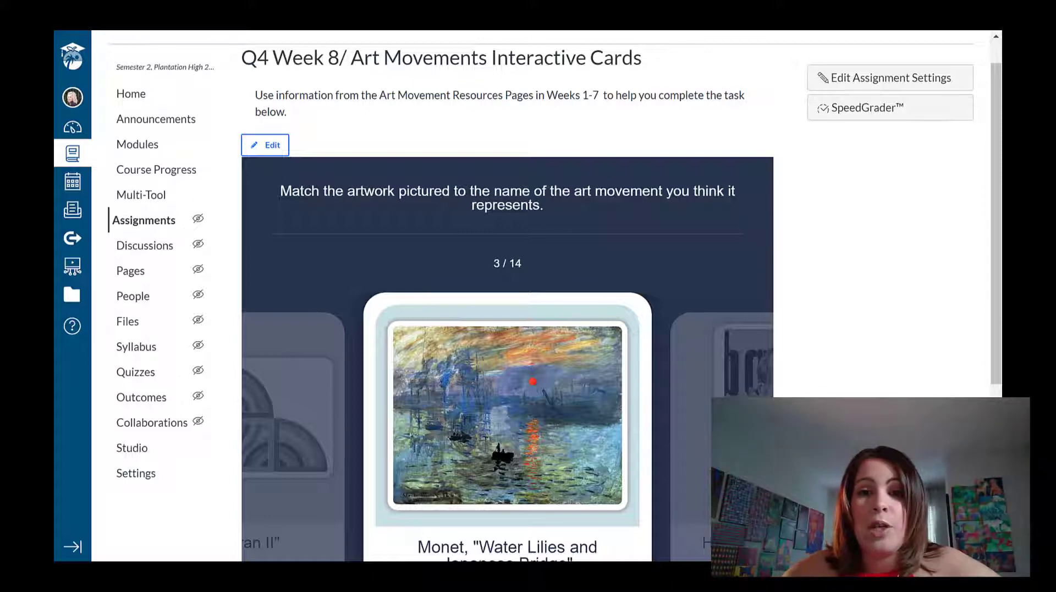
Advance through the art movement flashcards to Warhol's "Marilyn Monroe" and submit the answer "Pop Art".
click(138, 144)
scroll(138, 144, down, 3)
scroll(508, 330, down, 2)
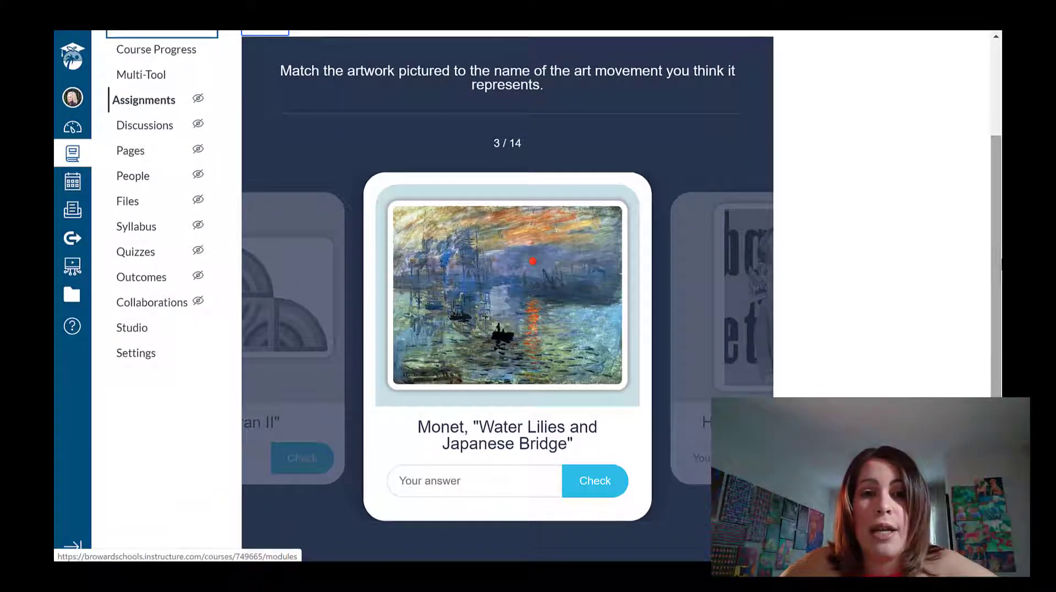
click(764, 315)
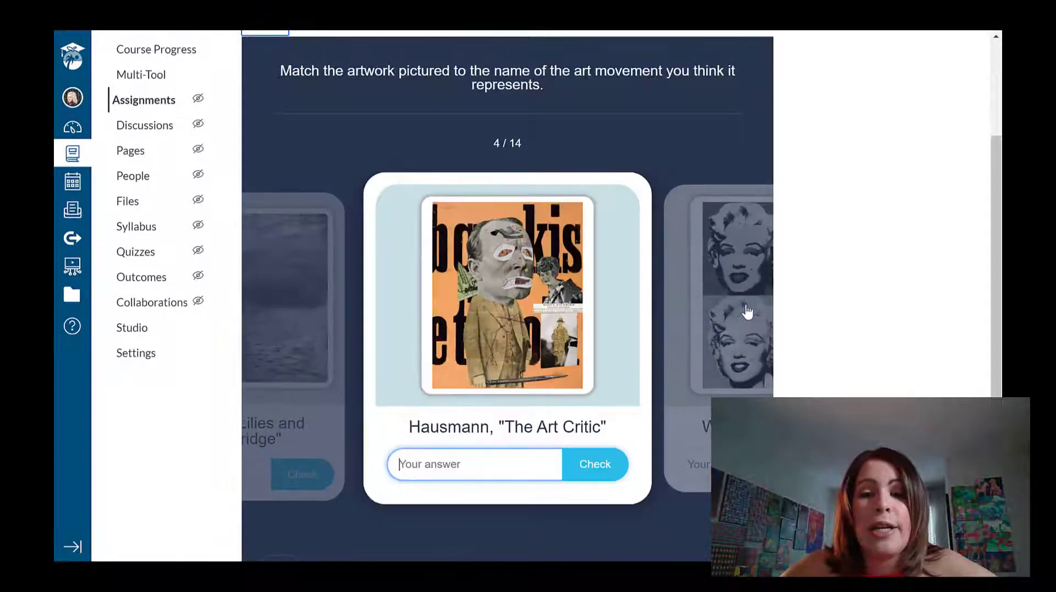
click(748, 311)
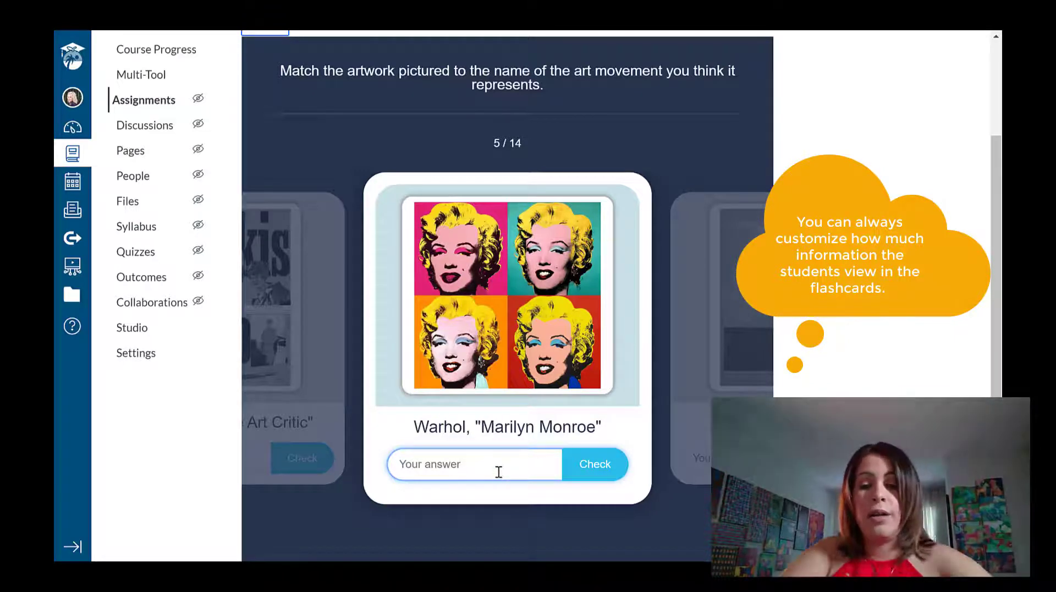
text(Pop Art)
key(Return)
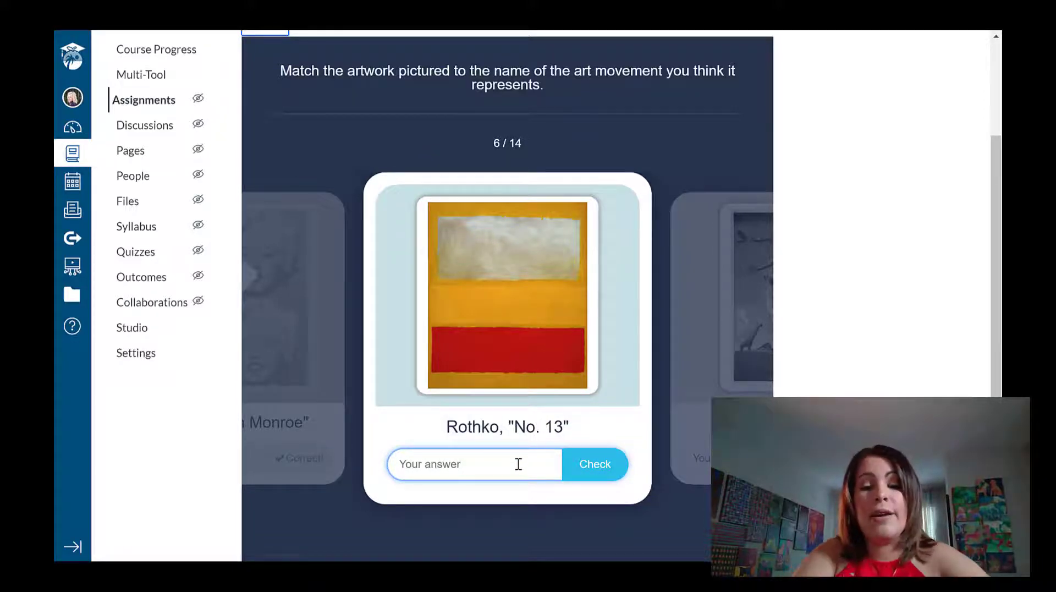
Submit the answer "Minimalist Art" on the flashcard for Rothko's "No. 13".
text(Mimd)
key(BackSpace)
key(BackSpace)
text(nd)
key(BackSpace)
text(imalist)
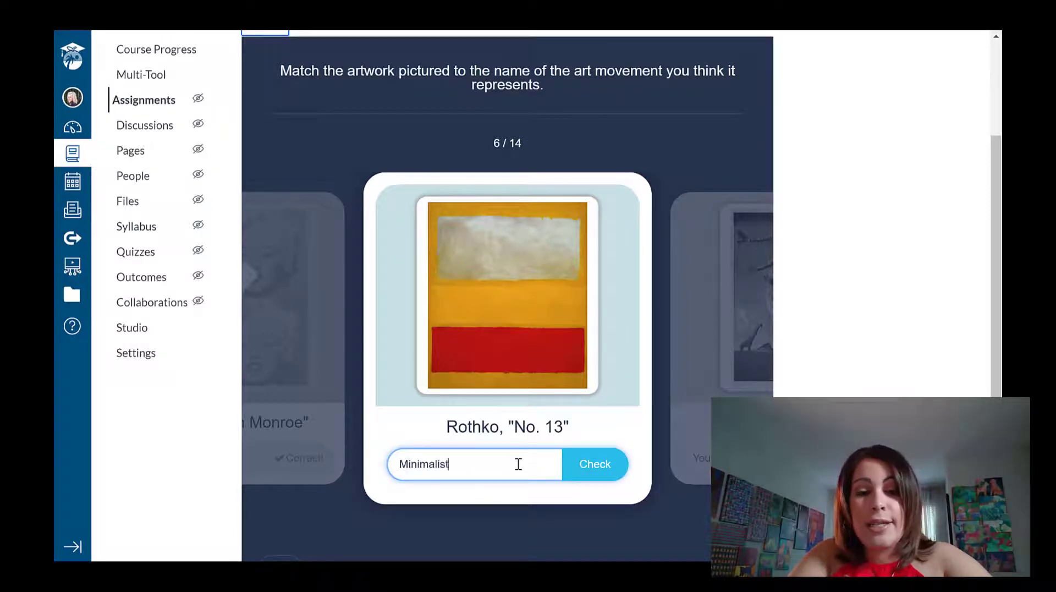
text( Art)
key(Return)
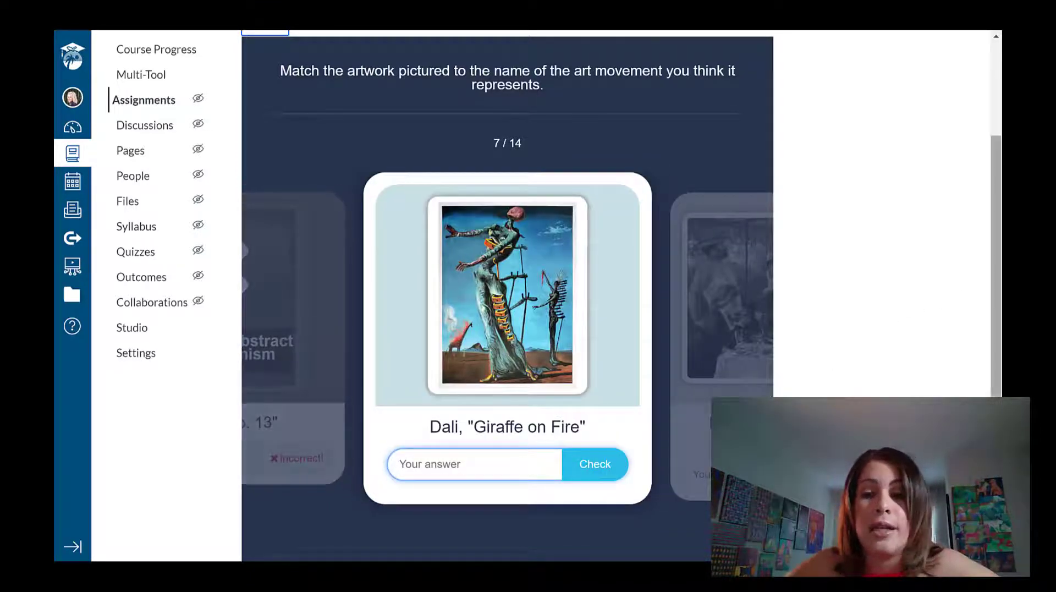
Skip ahead to the flashcard for Picasso's "Three Musicians" and submit the answer "Cubism".
drag(994, 309, 991, 417)
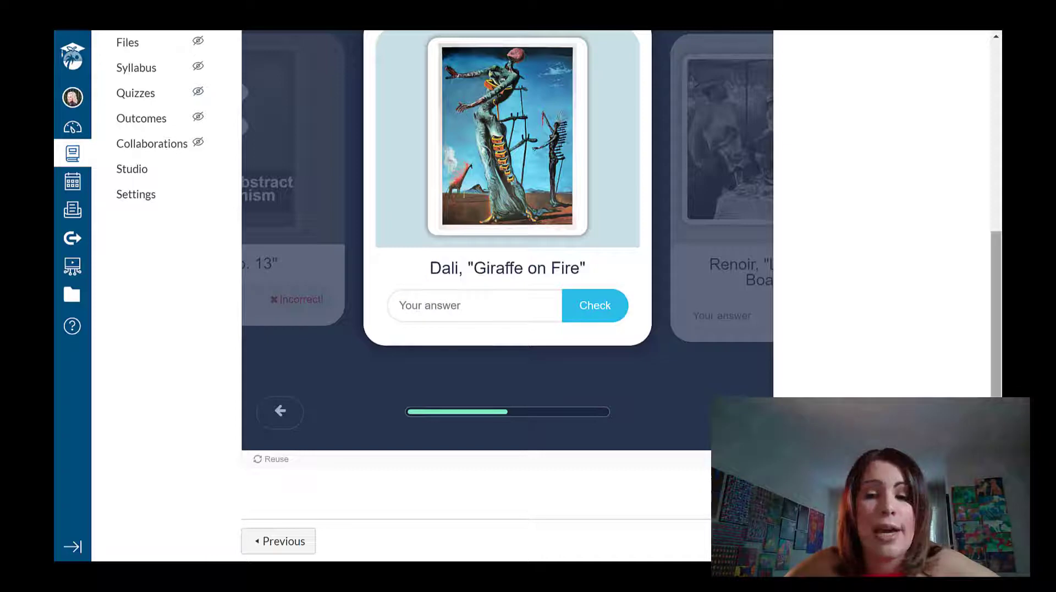
scroll(508, 297, up, 2)
scroll(507, 297, up, 1)
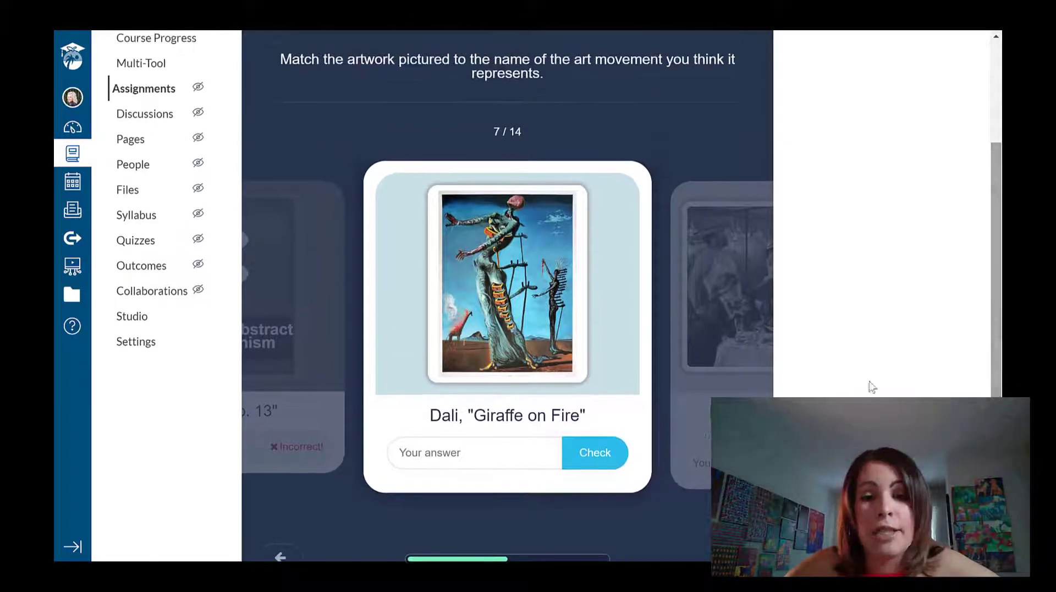
scroll(508, 298, down, 1)
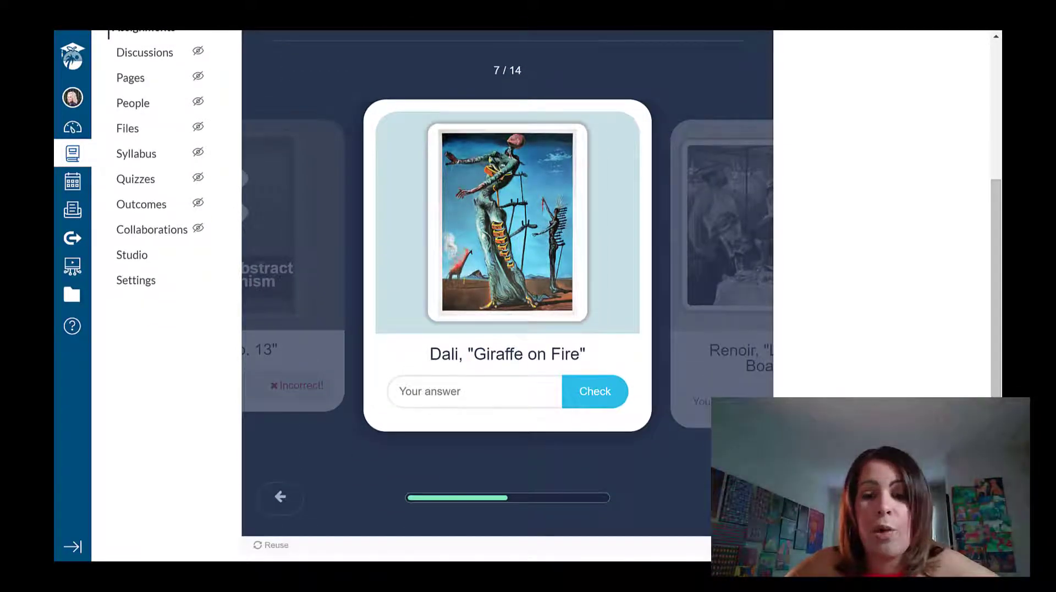
key(Right)
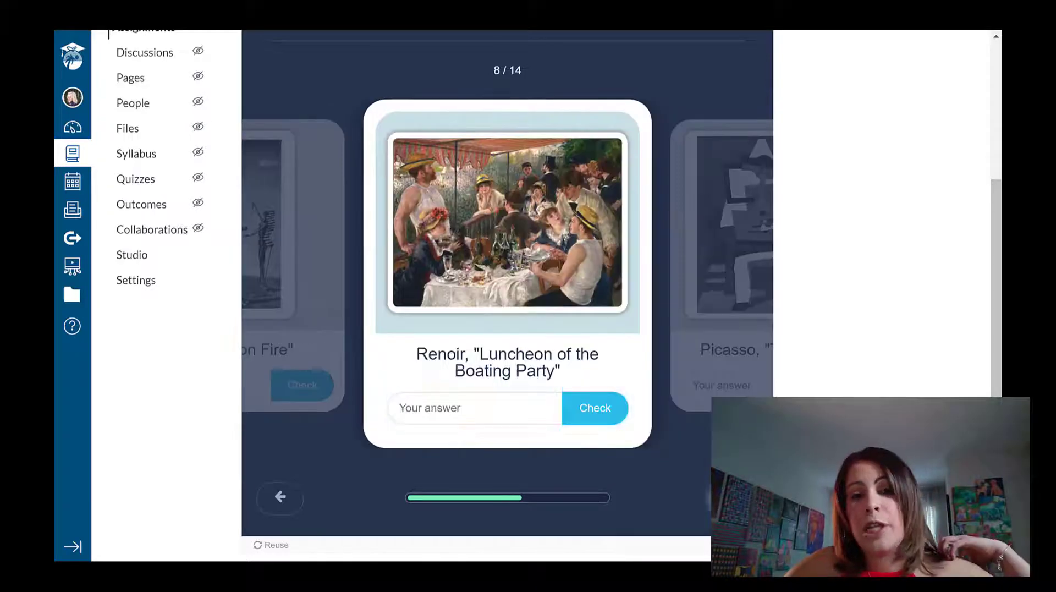
key(Right)
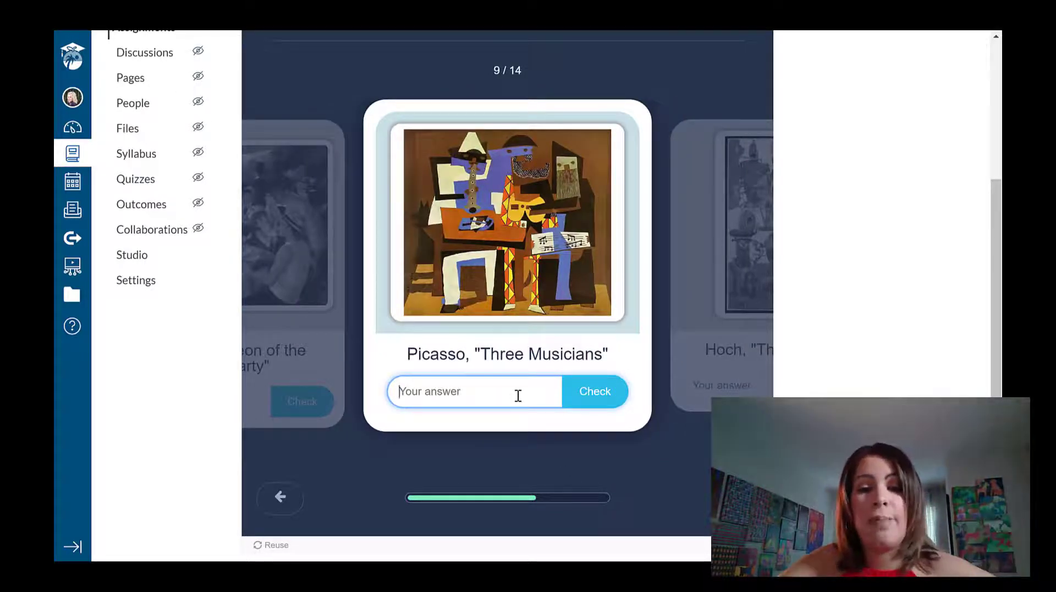
text(Cubism)
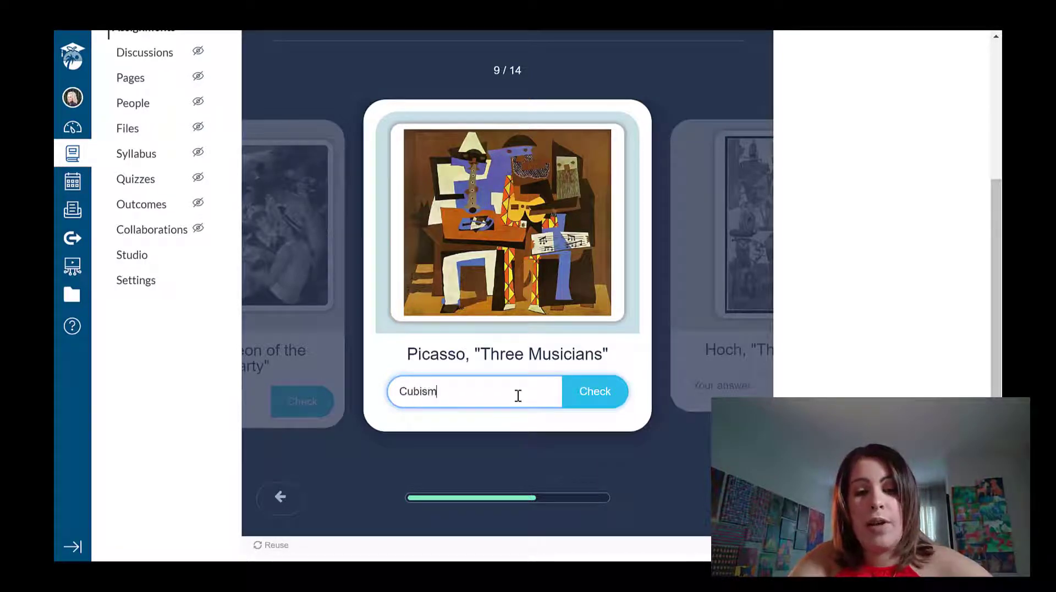
key(Return)
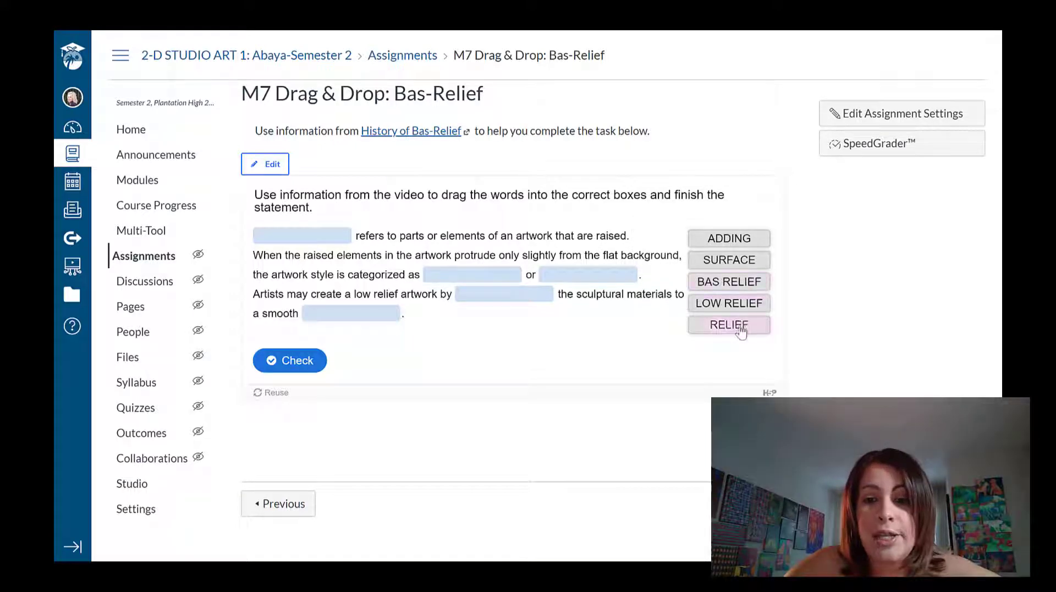
Place RELIEF in the first blank and SURFACE in the second blank of the Bas-Relief exercise, check the answers, and retry the exercise.
drag(741, 330, 283, 242)
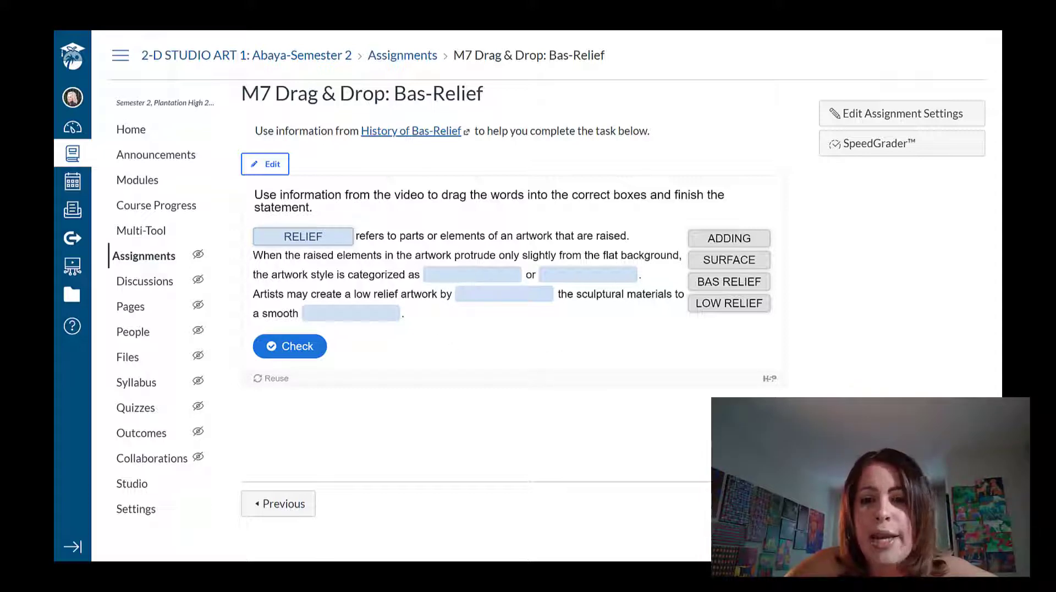
drag(736, 260, 478, 273)
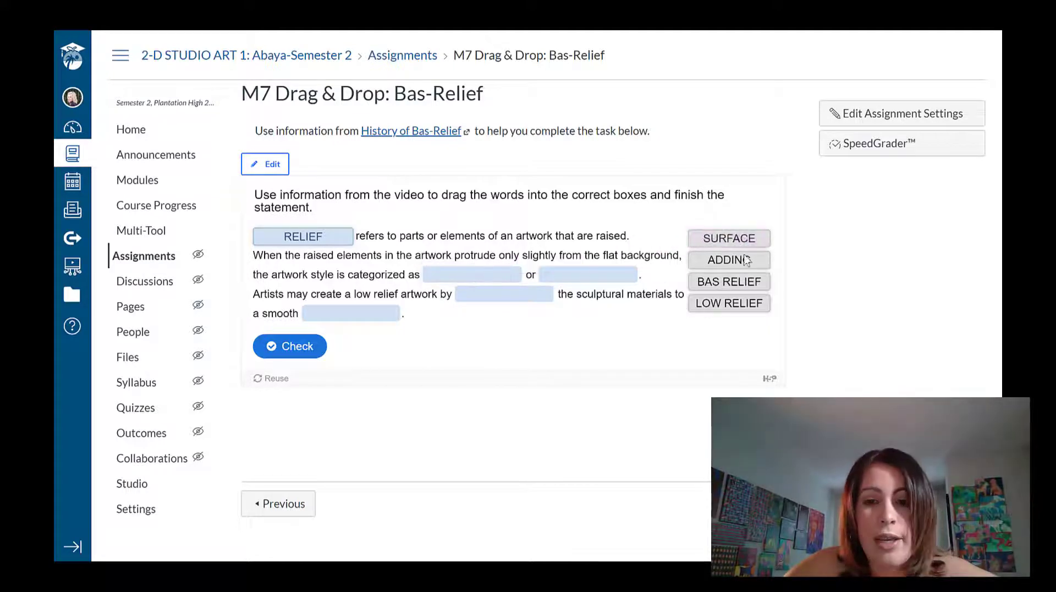
drag(732, 242, 478, 280)
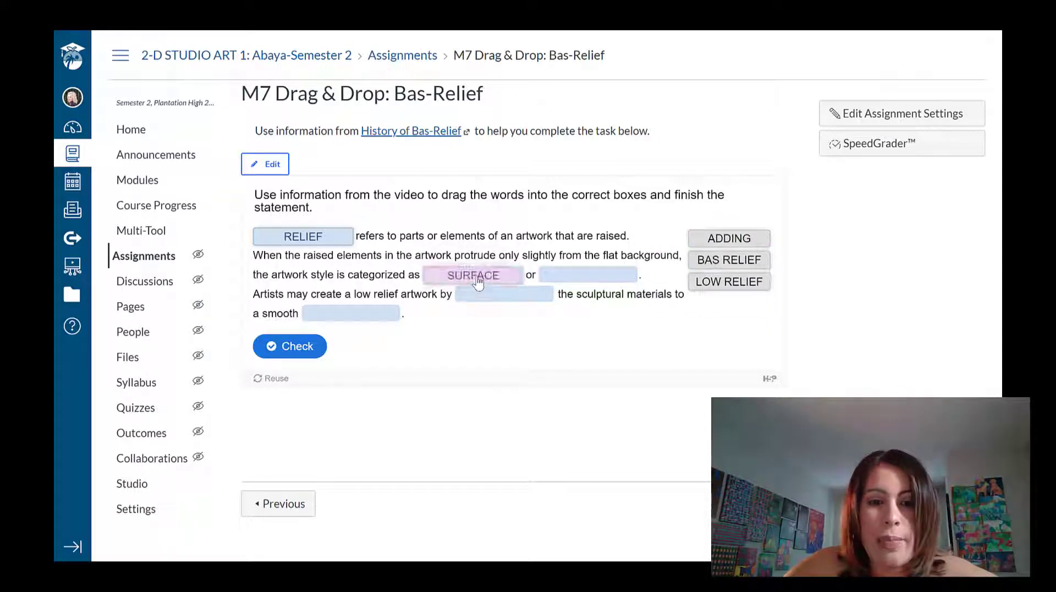
click(281, 352)
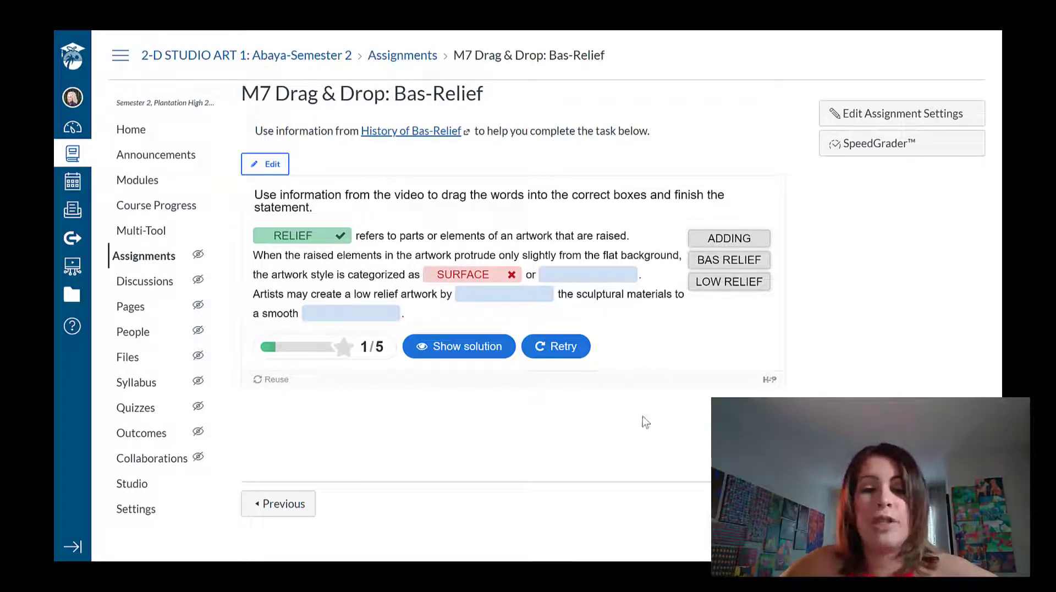
click(576, 352)
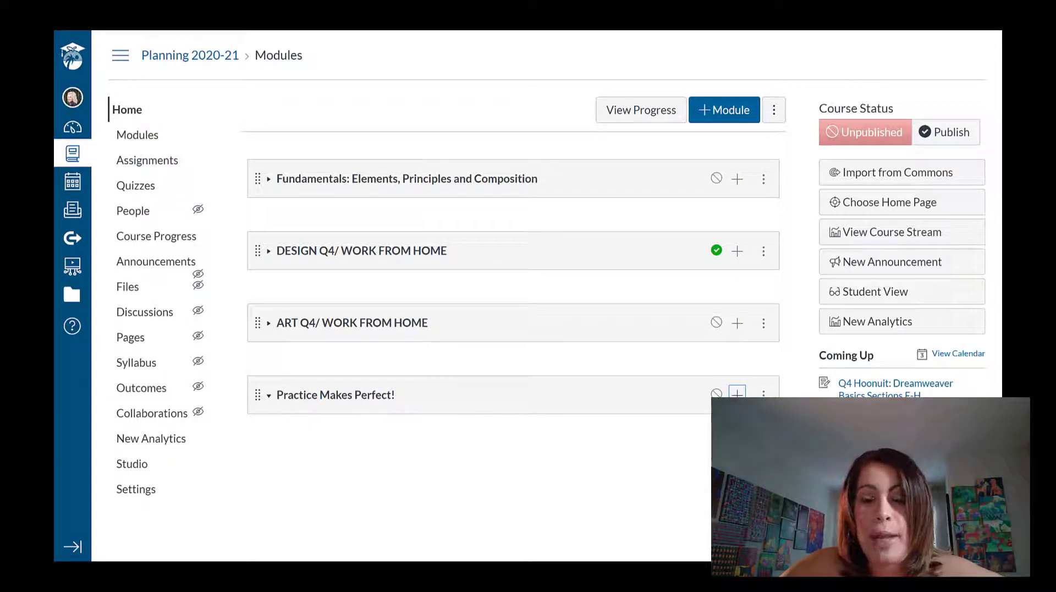
Add a new assignment named "Color Theory Flashcards" to the "Practice Makes Perfect!" module.
click(737, 394)
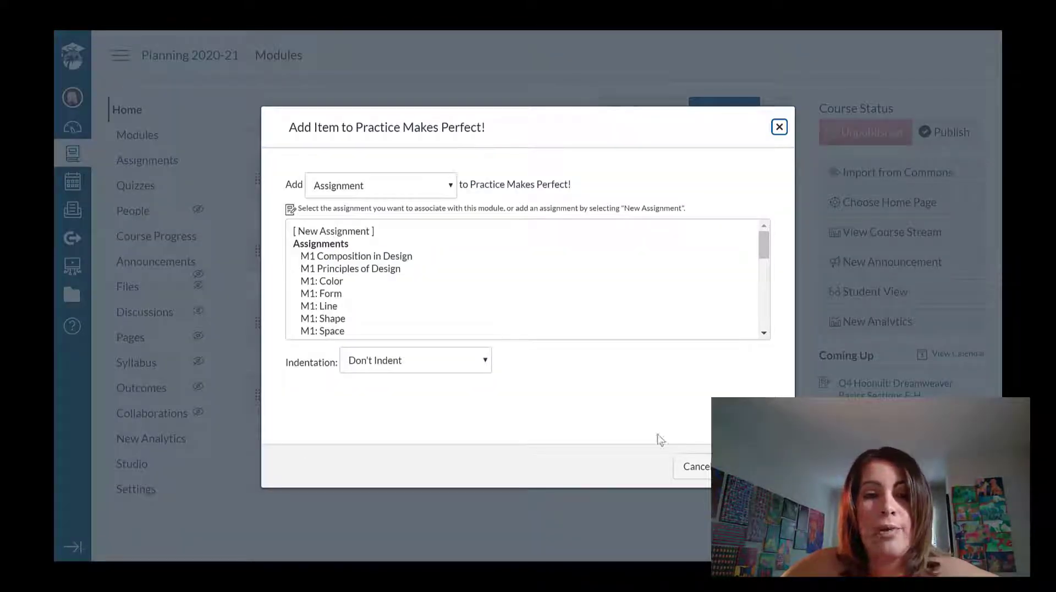
click(361, 187)
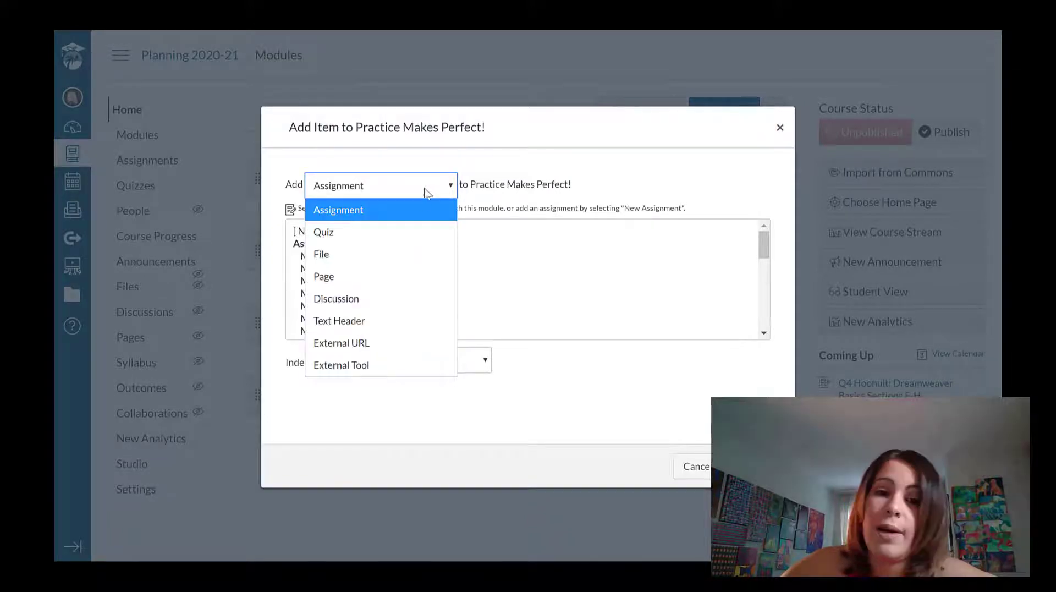
click(408, 212)
click(366, 233)
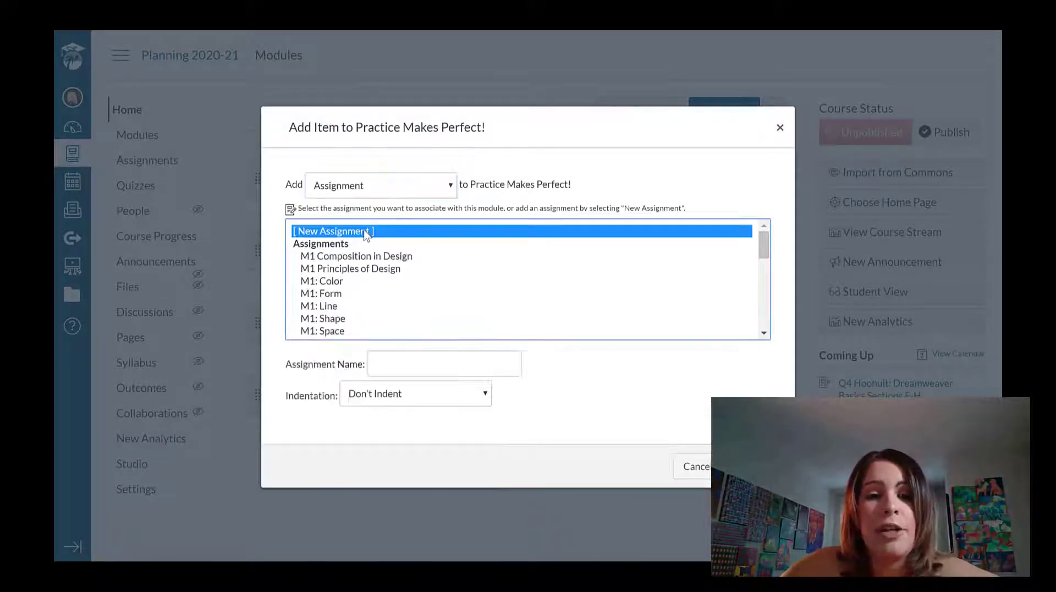
click(408, 361)
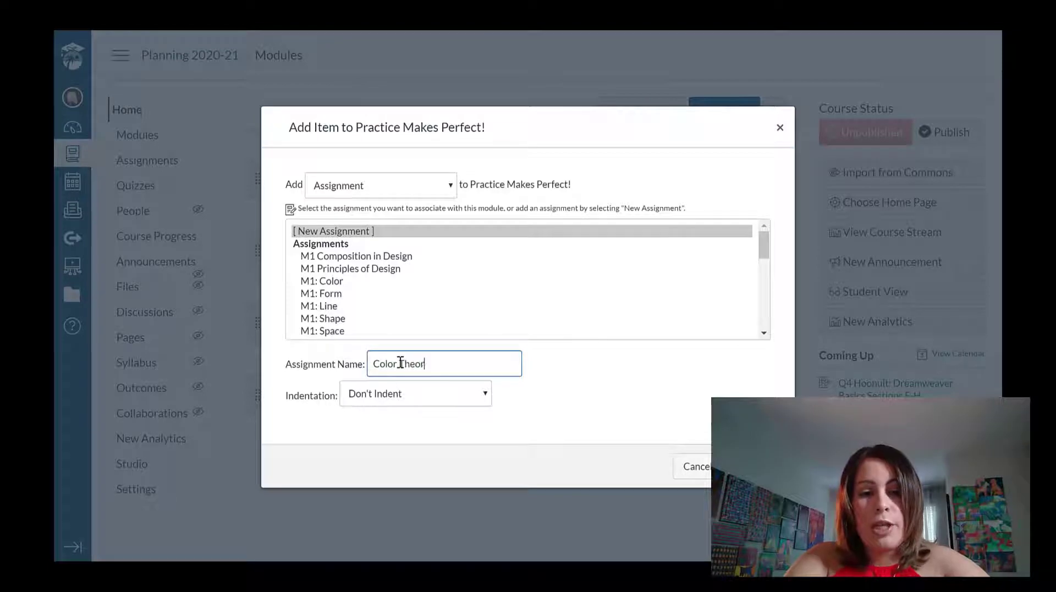
text(Color Theory G)
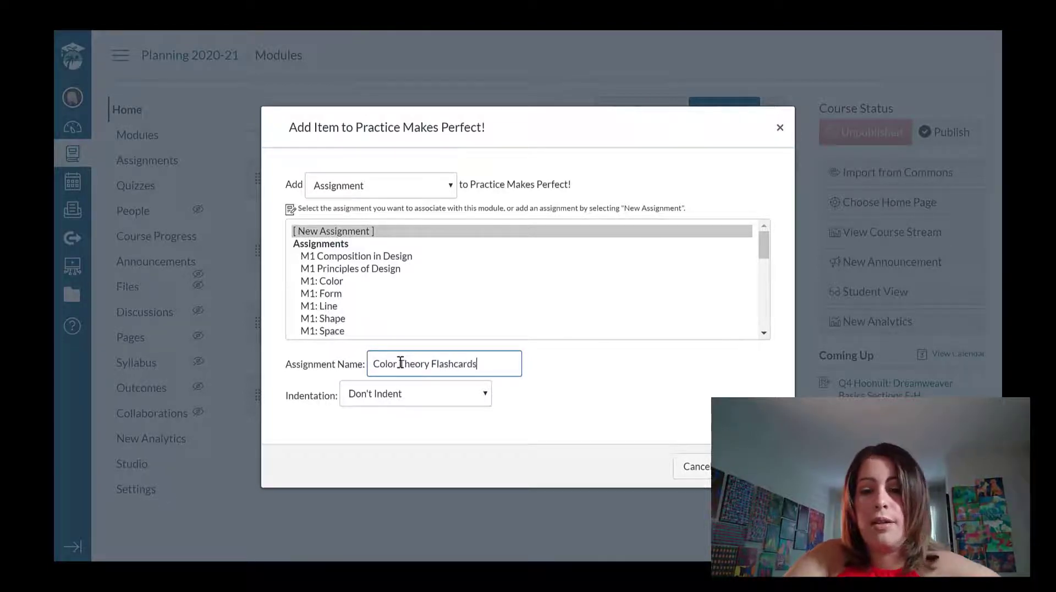
key(Return)
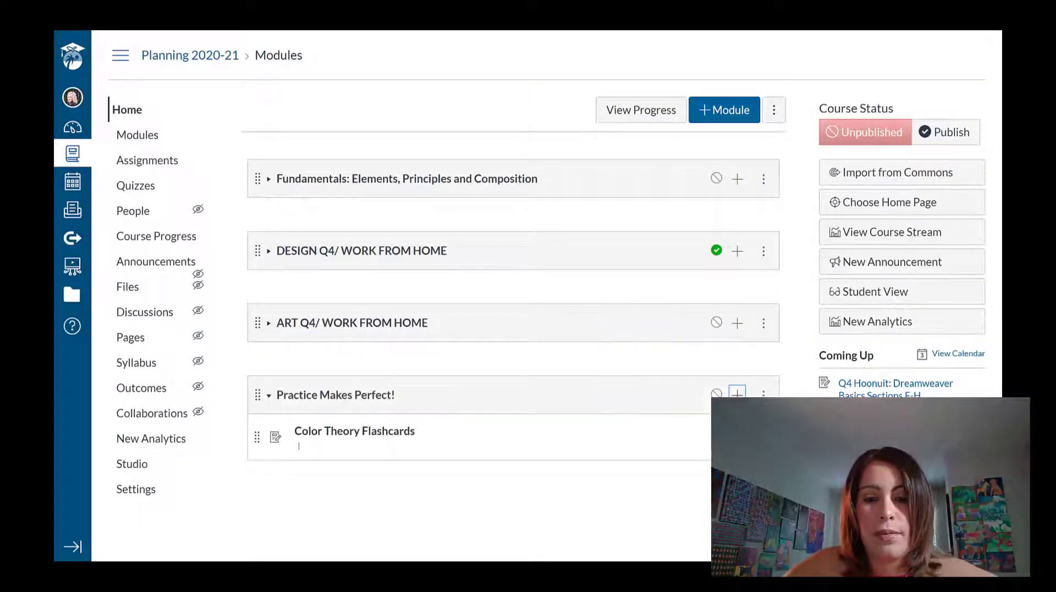
Open the Color Theory Flashcards assignment for editing and set its submission type to External Tool.
click(341, 439)
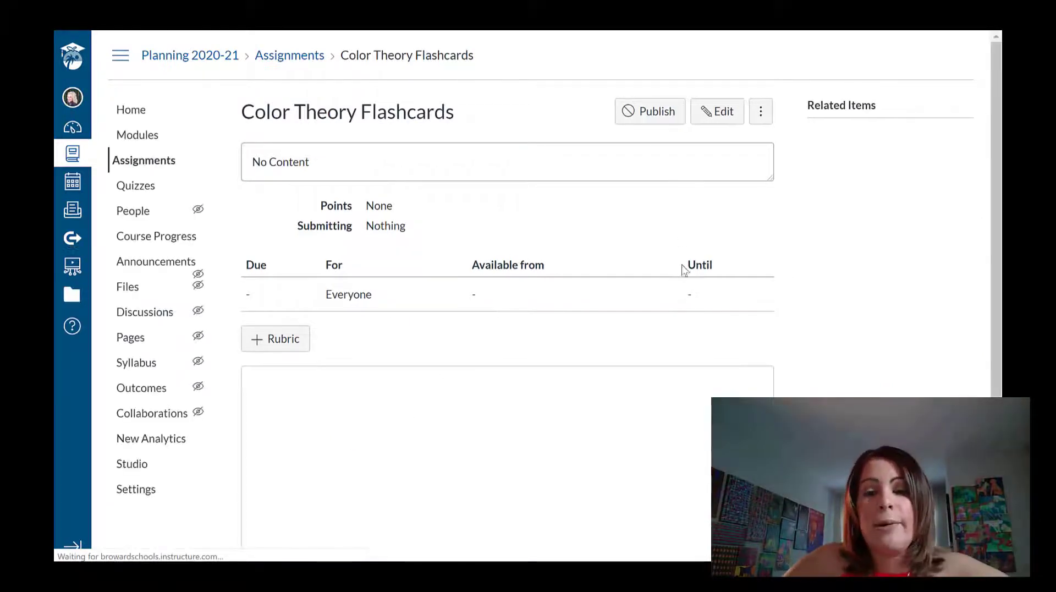
click(713, 117)
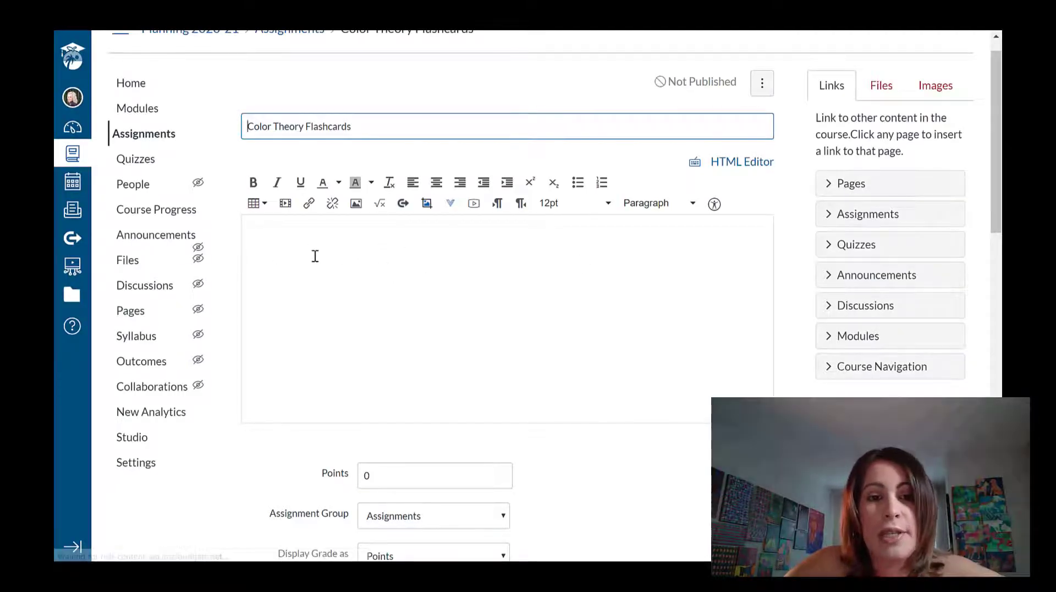
click(332, 231)
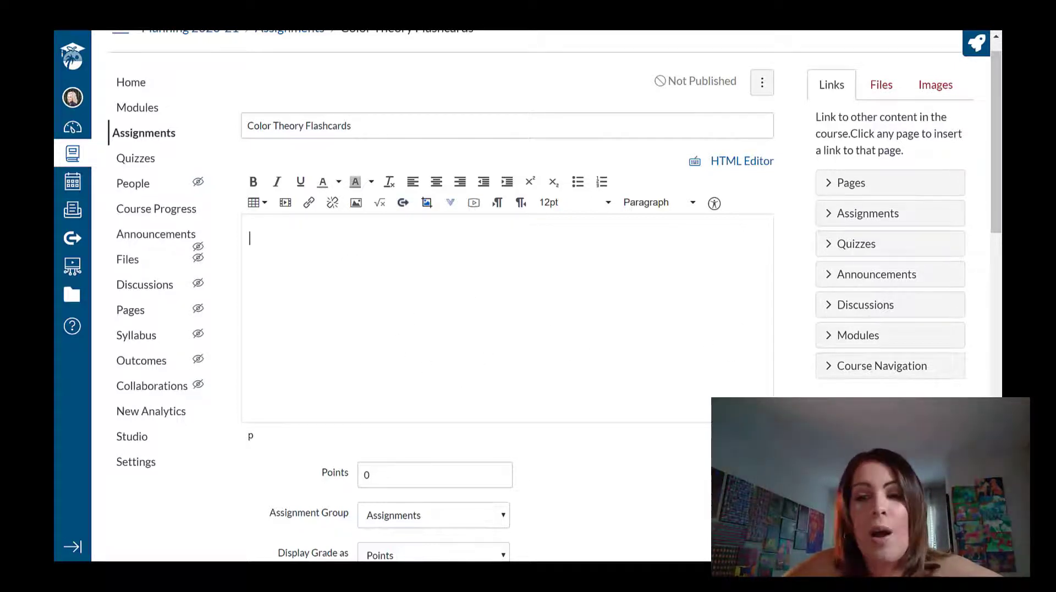
drag(999, 136, 1000, 310)
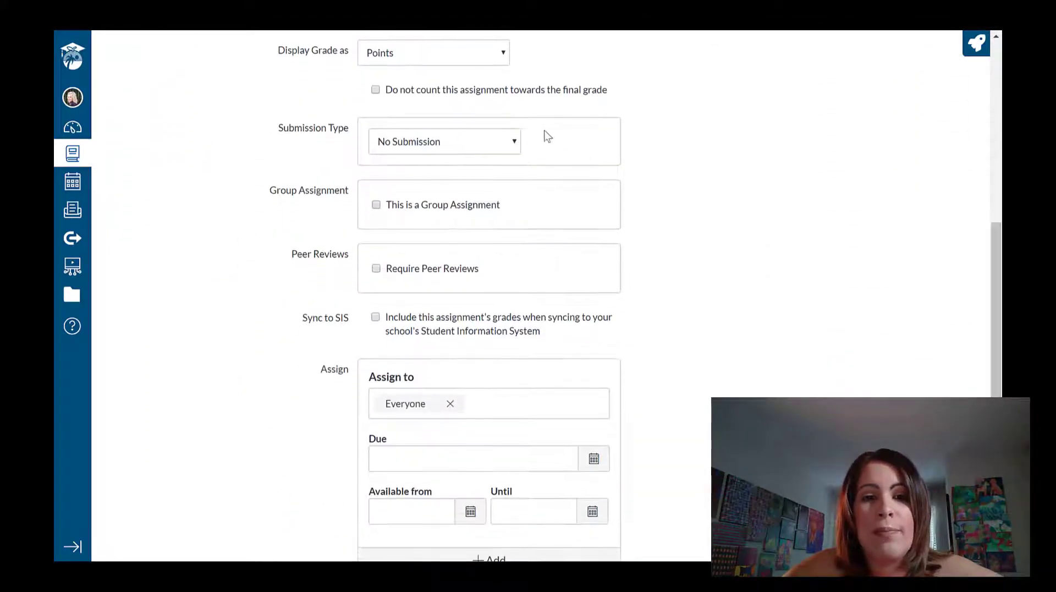
click(512, 141)
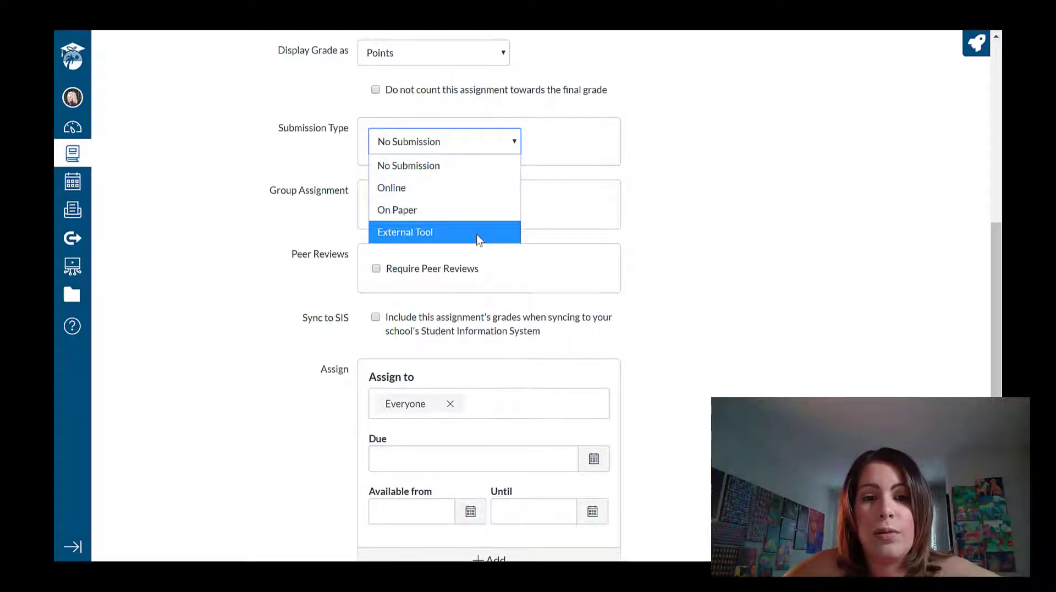
click(479, 240)
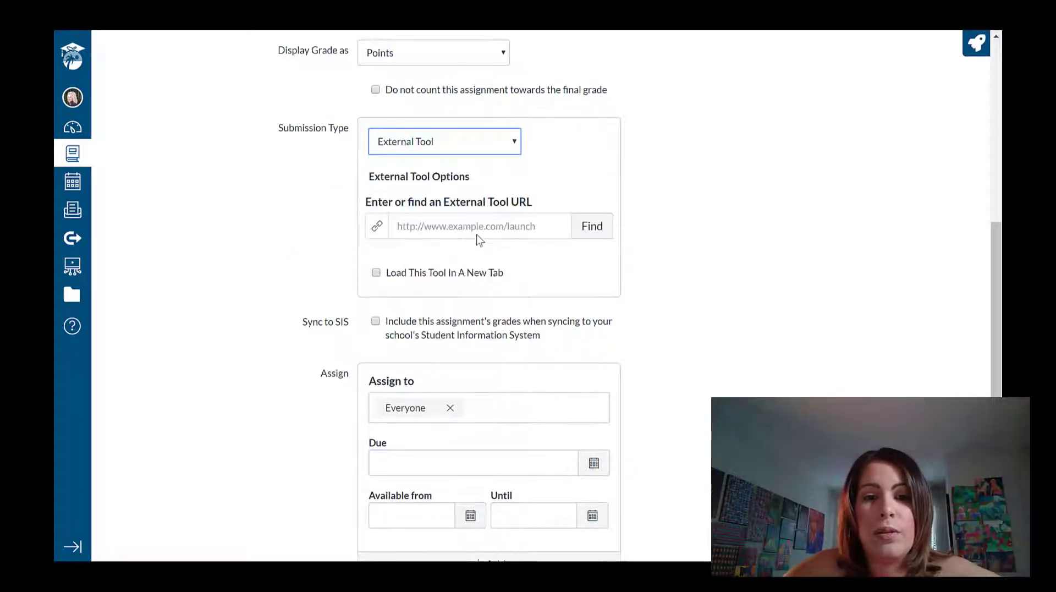
Choose H5P.com as the assignment's external tool and start creating new content in it.
click(589, 227)
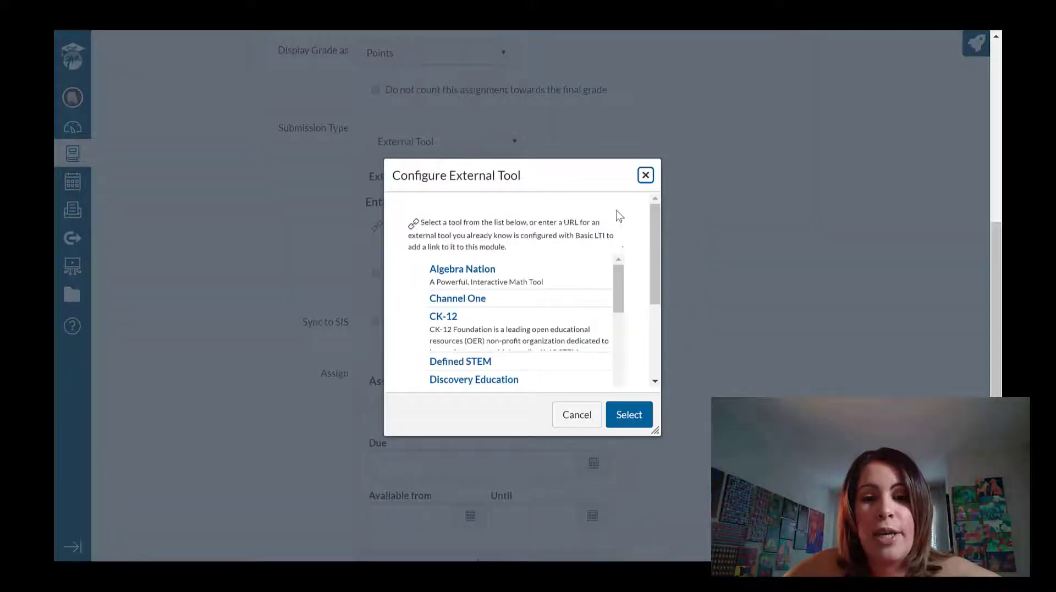
drag(620, 287, 629, 310)
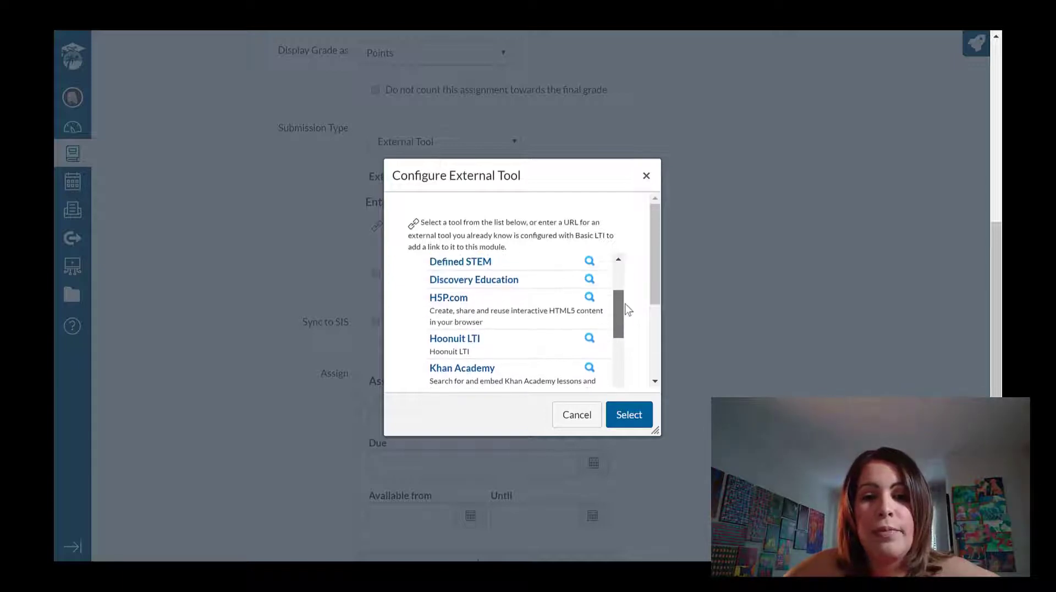
click(449, 298)
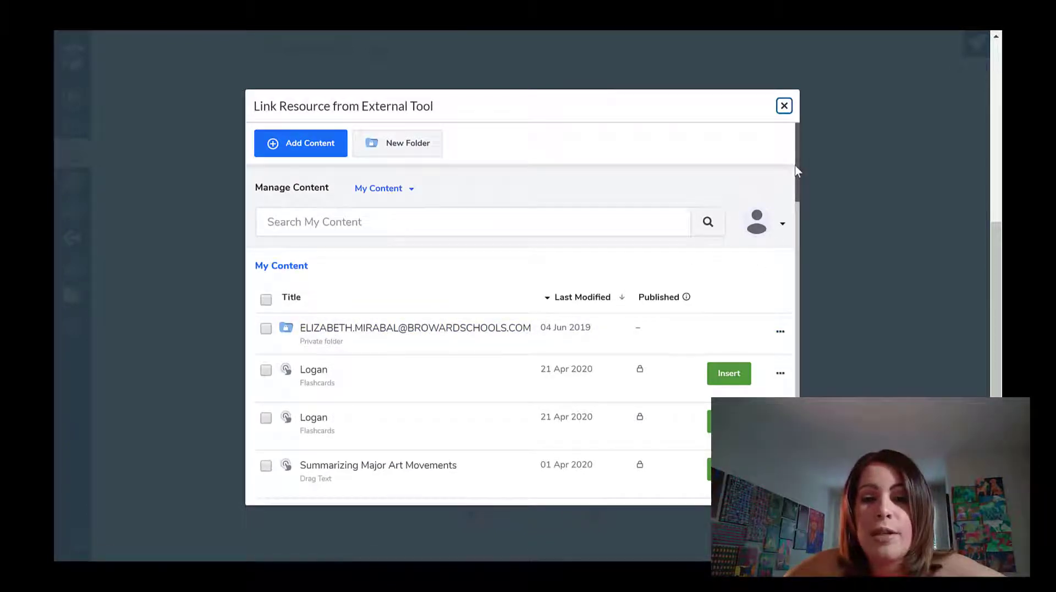
mouse_move(795, 176)
mouse_down()
mouse_move(798, 319)
mouse_move(801, 163)
mouse_move(798, 352)
mouse_move(800, 176)
mouse_up()
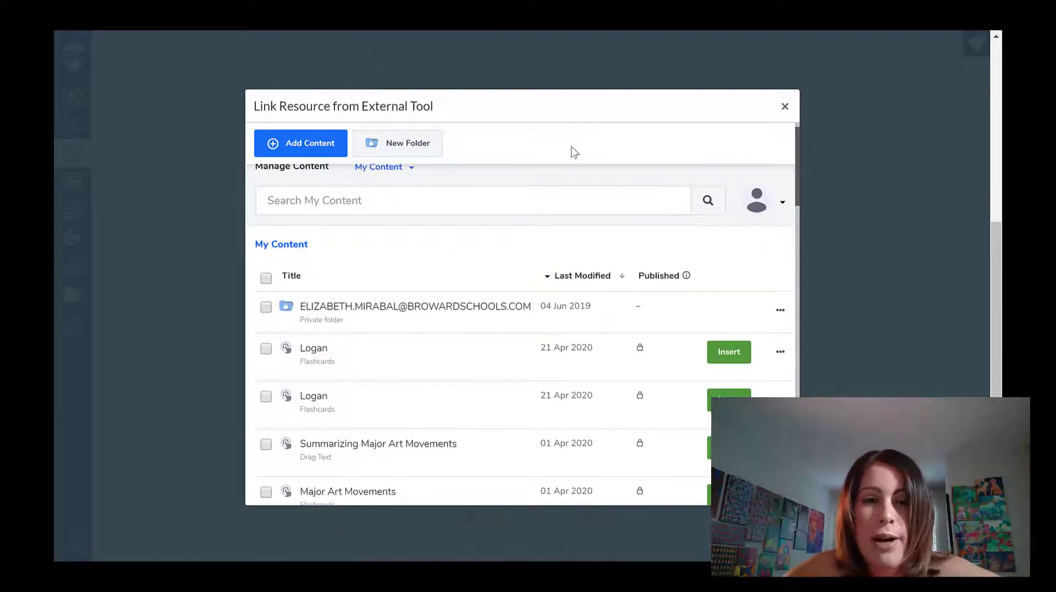
click(289, 146)
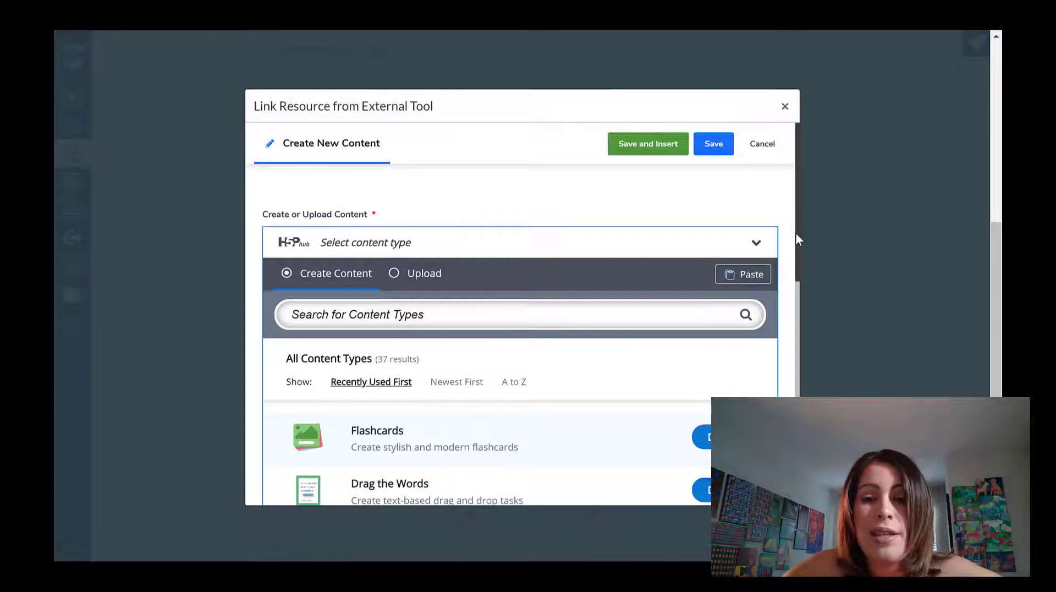
Choose Flashcards as the content type for the new H5P content.
drag(796, 232, 790, 322)
mouse_move(771, 256)
mouse_down()
mouse_move(773, 272)
mouse_move(777, 238)
mouse_up()
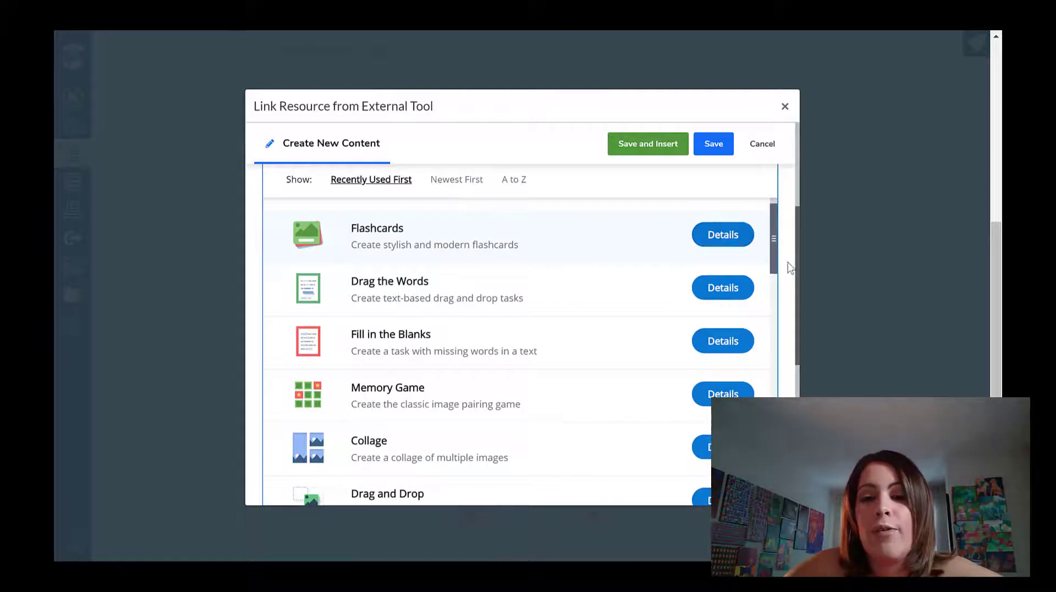
click(372, 235)
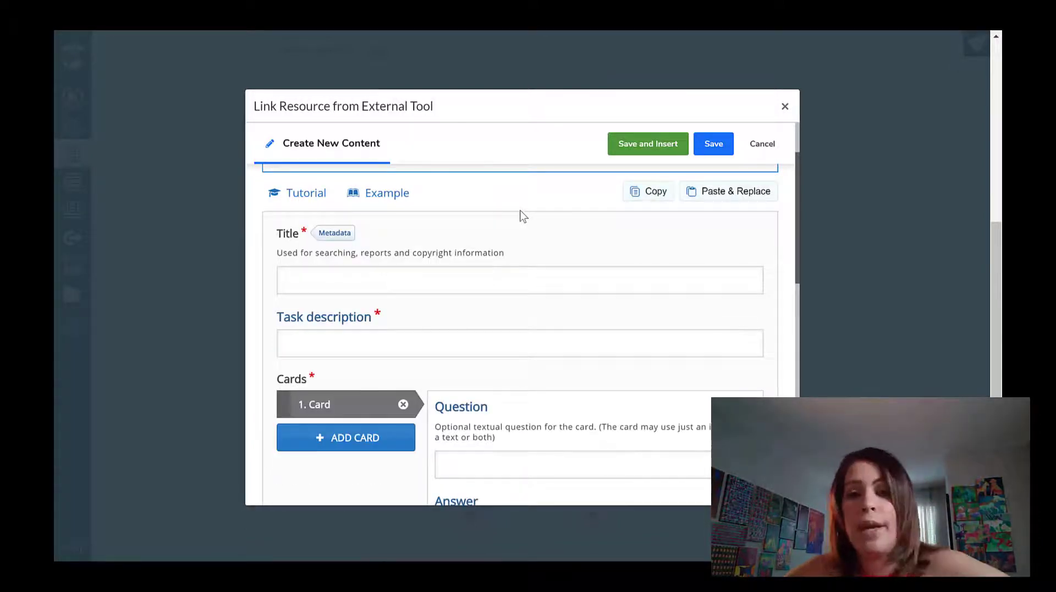
Open the Flashcards tutorial, look through its example and authoring steps, and return to the content editor.
click(296, 197)
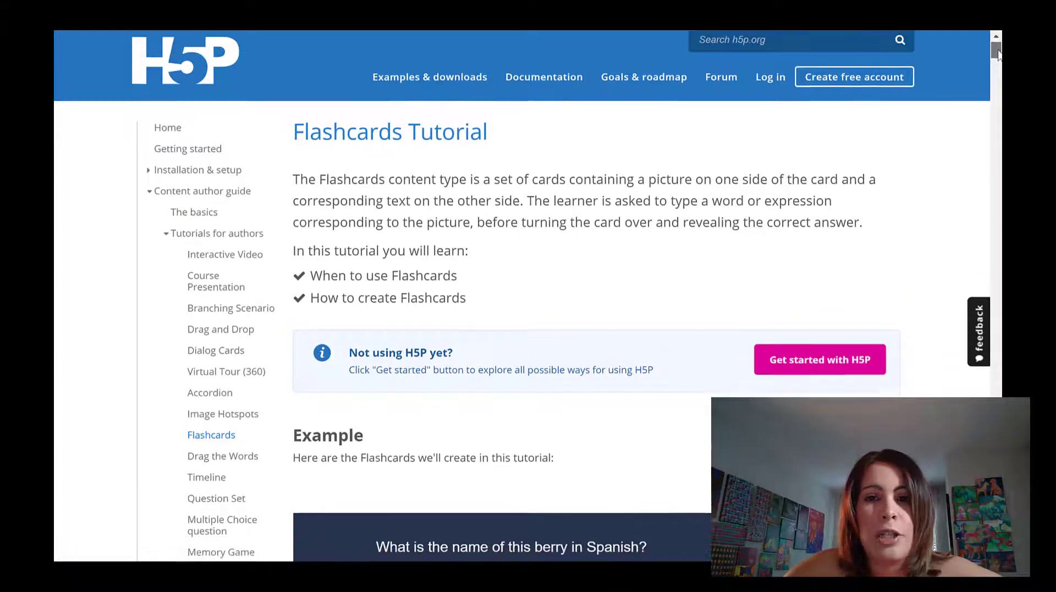
drag(998, 55, 984, 194)
scroll(985, 204, down, 9)
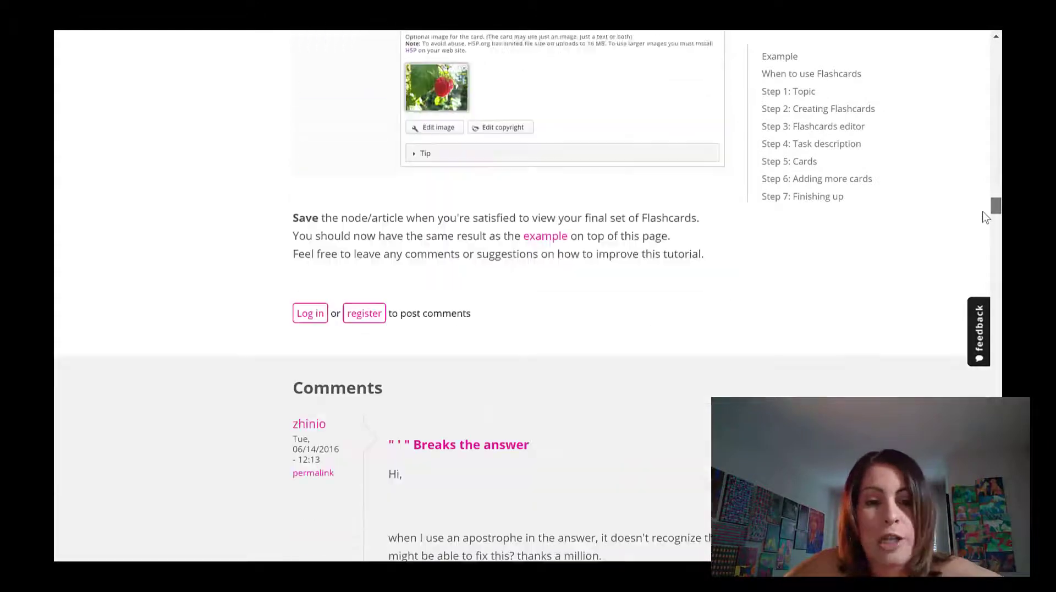
scroll(996, 187, up, 20)
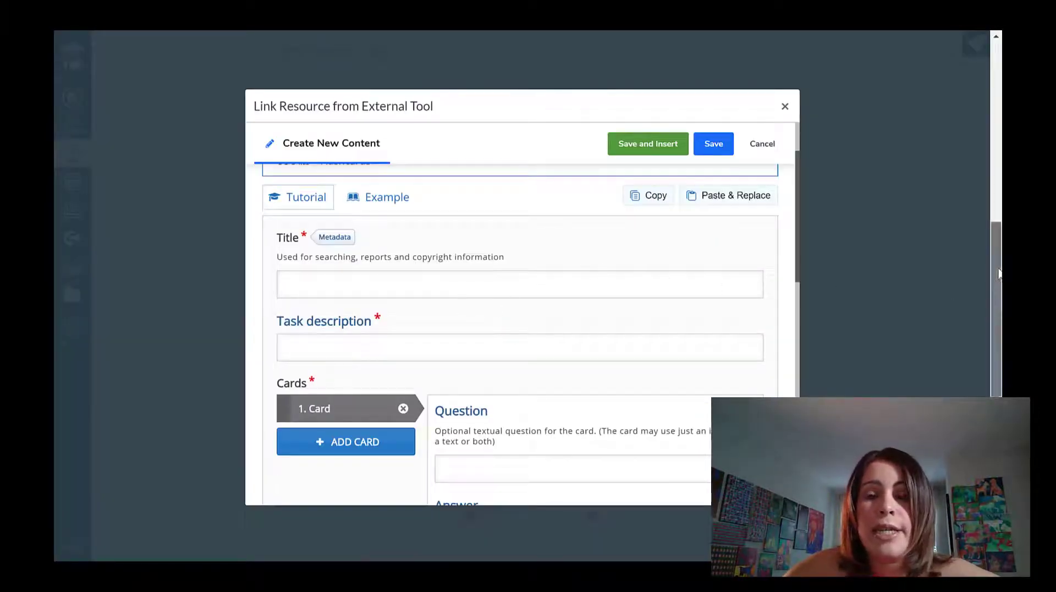
Title the flashcard set "Color Theory Palettes".
scroll(999, 271, up, 2)
scroll(995, 270, down, 1)
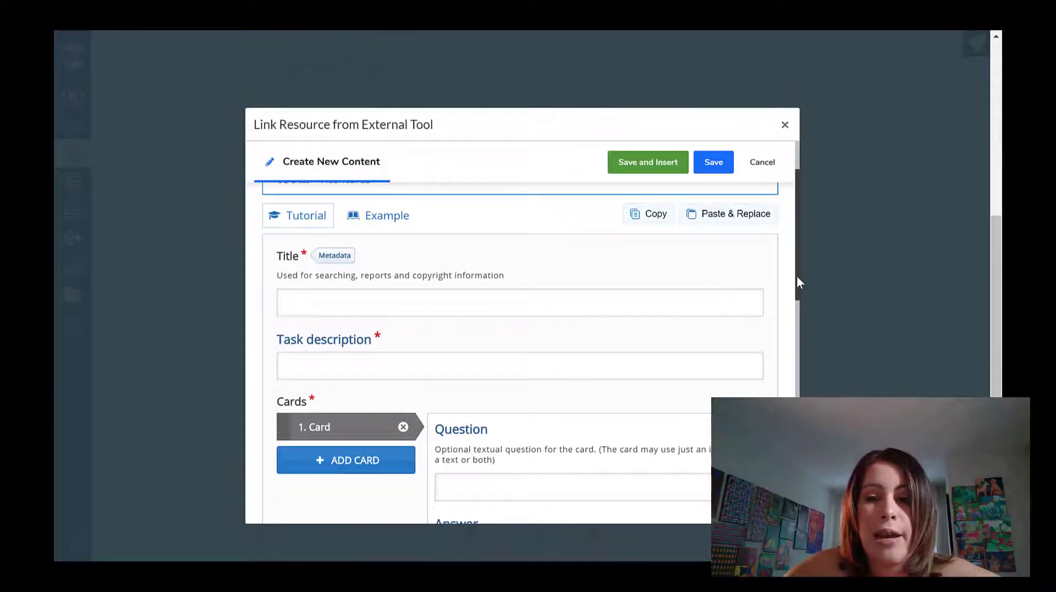
mouse_move(796, 275)
mouse_down()
mouse_move(797, 223)
mouse_move(795, 287)
mouse_up()
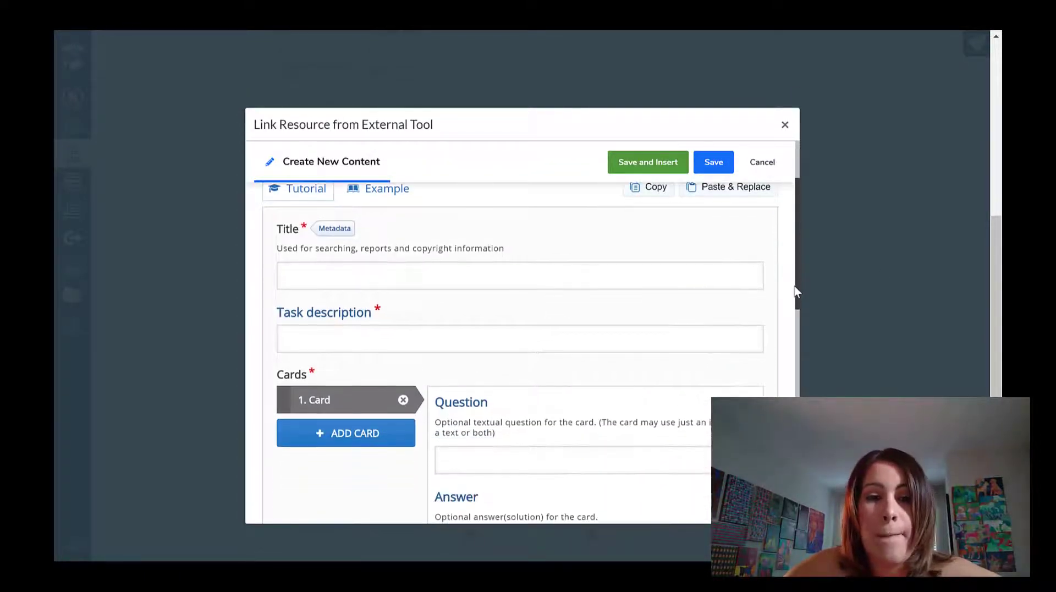
click(589, 275)
text(Co)
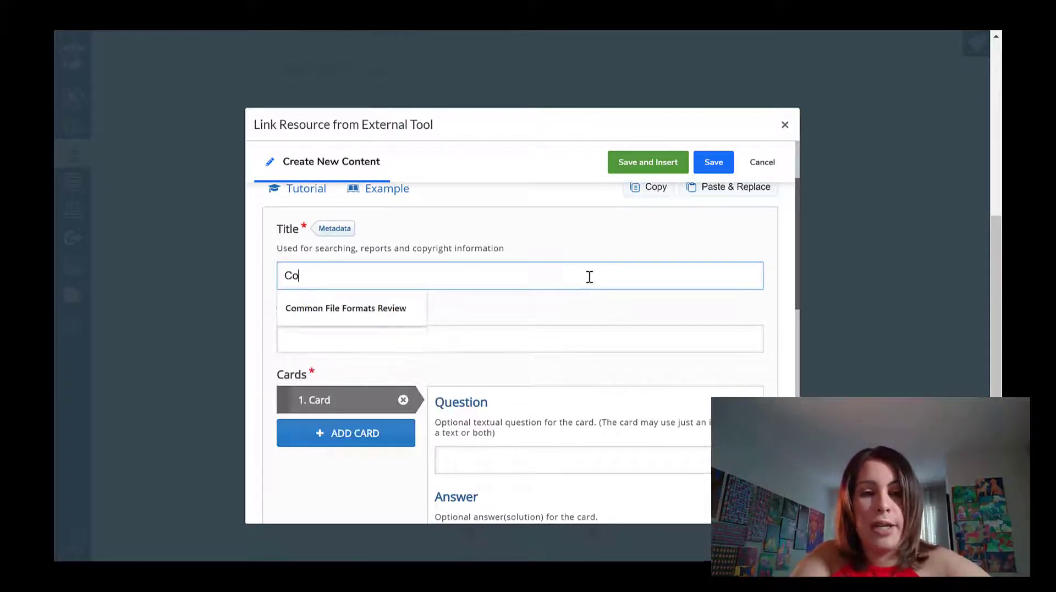
text(lor Theory Palettes)
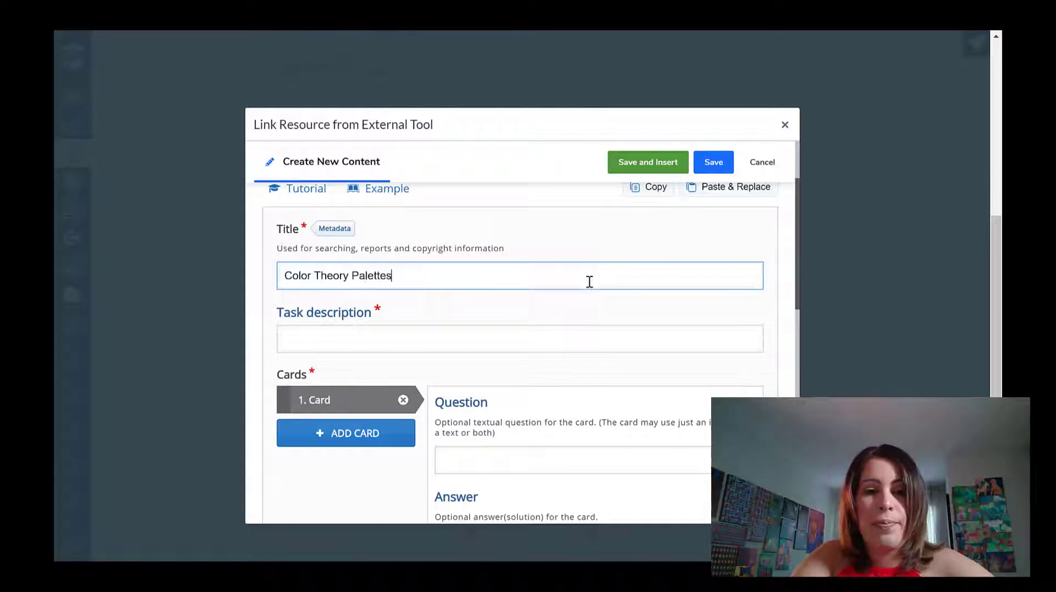
Enter the task description "Match the color palette in the image with its definition.".
click(503, 345)
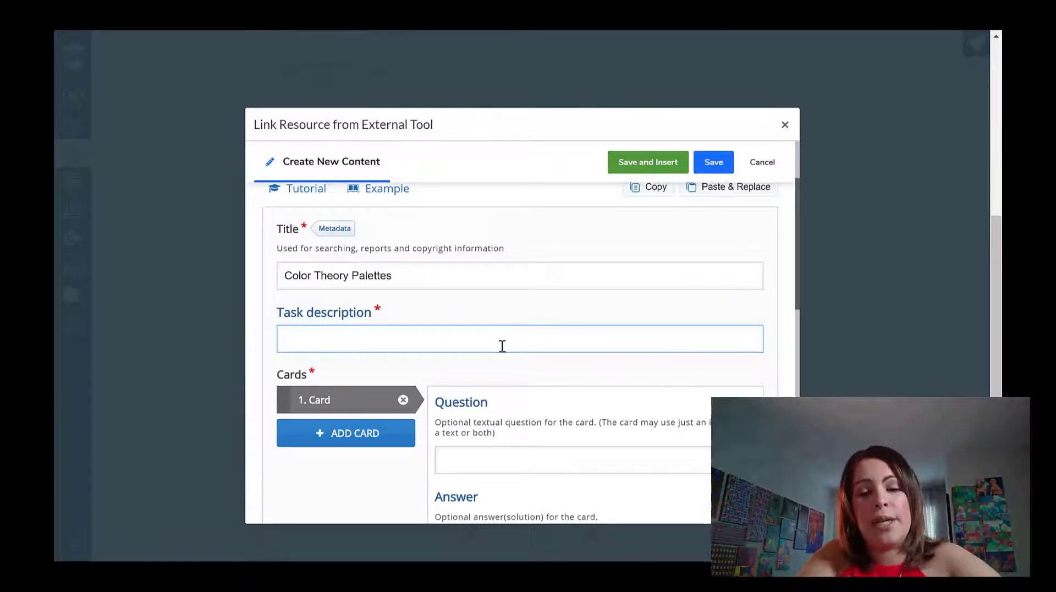
text(Ma)
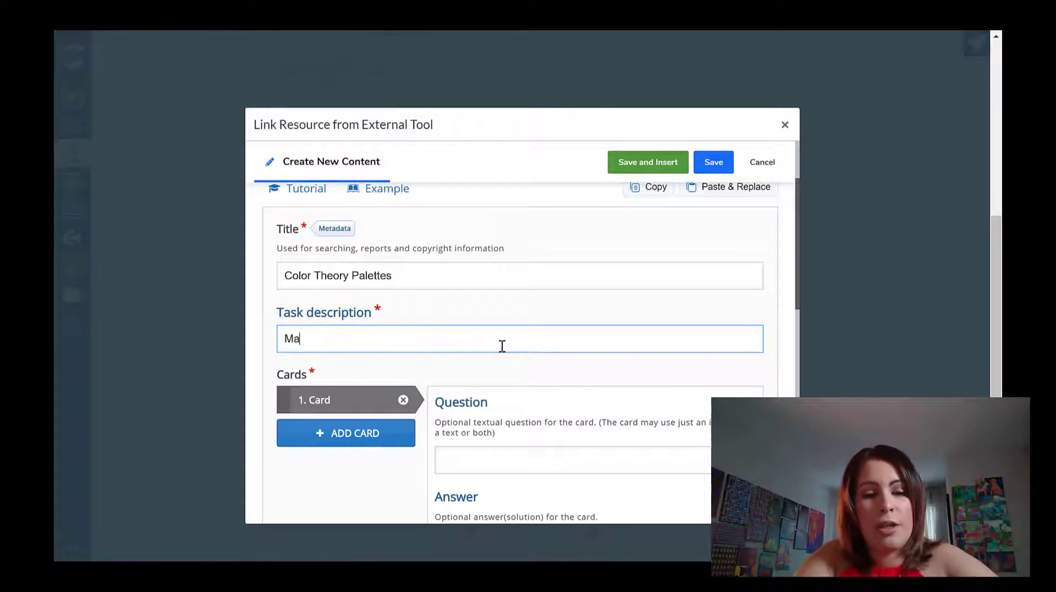
text(tch the colo)
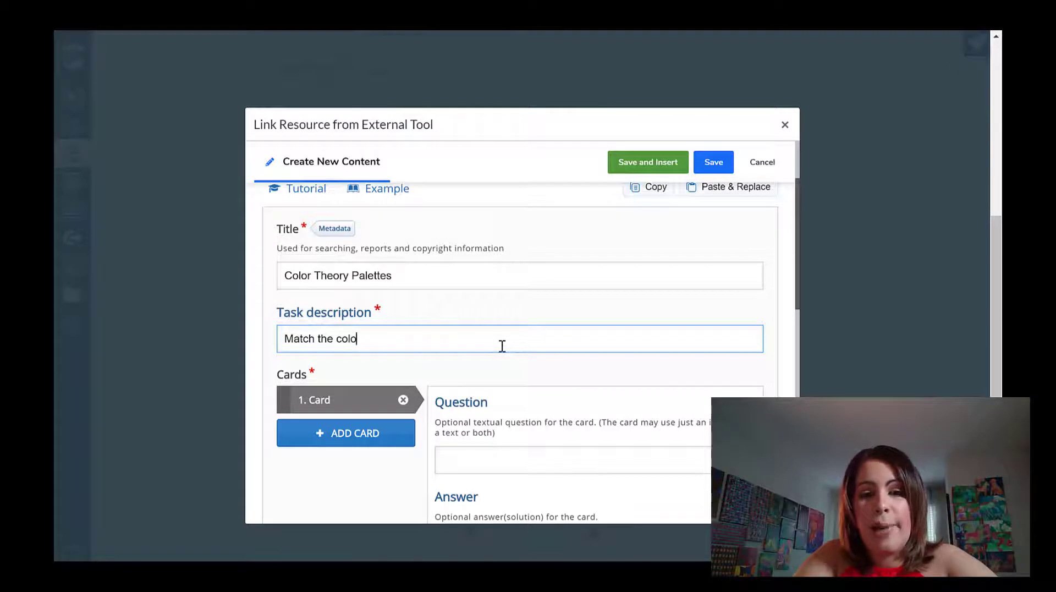
text(r paltt)
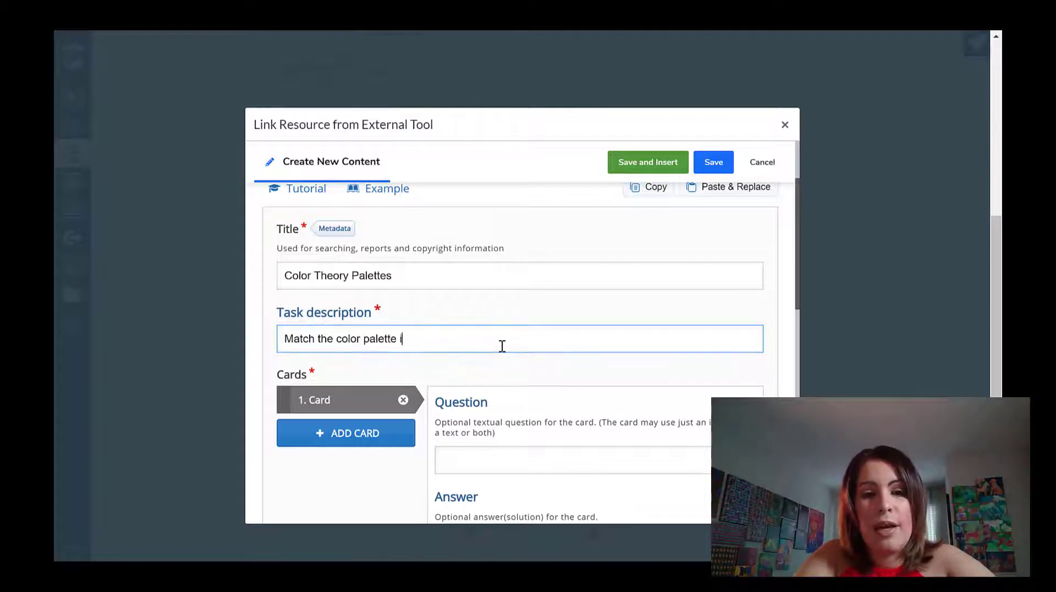
text(e in the d)
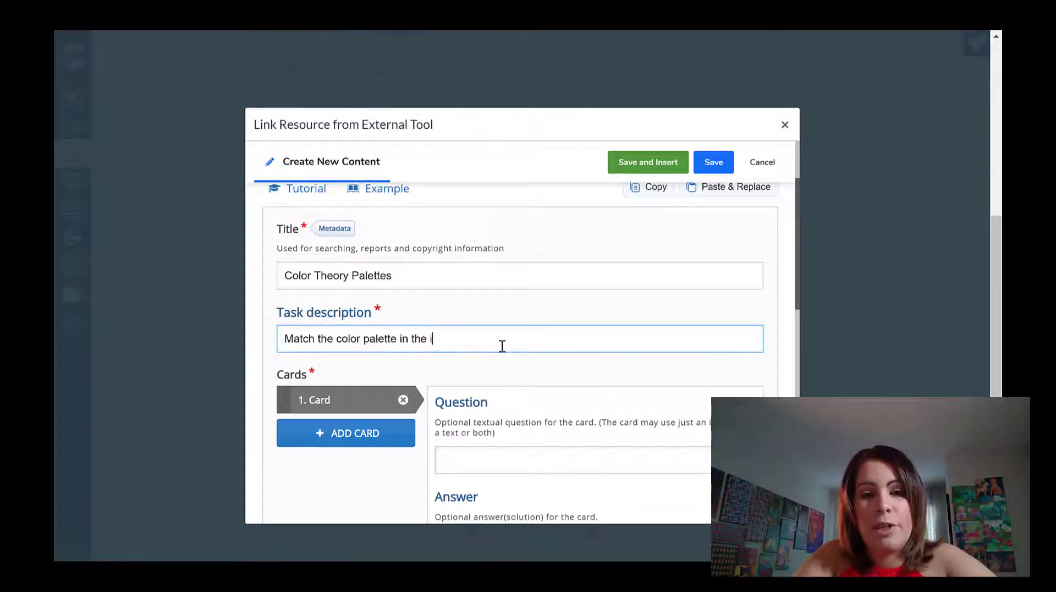
text(mage with t)
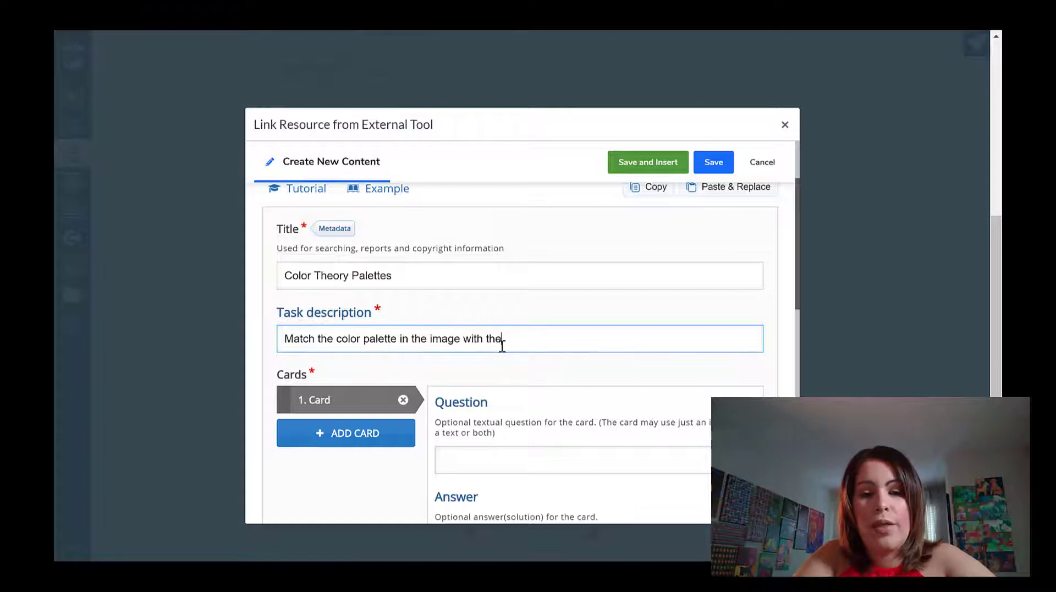
key(BackSpace)
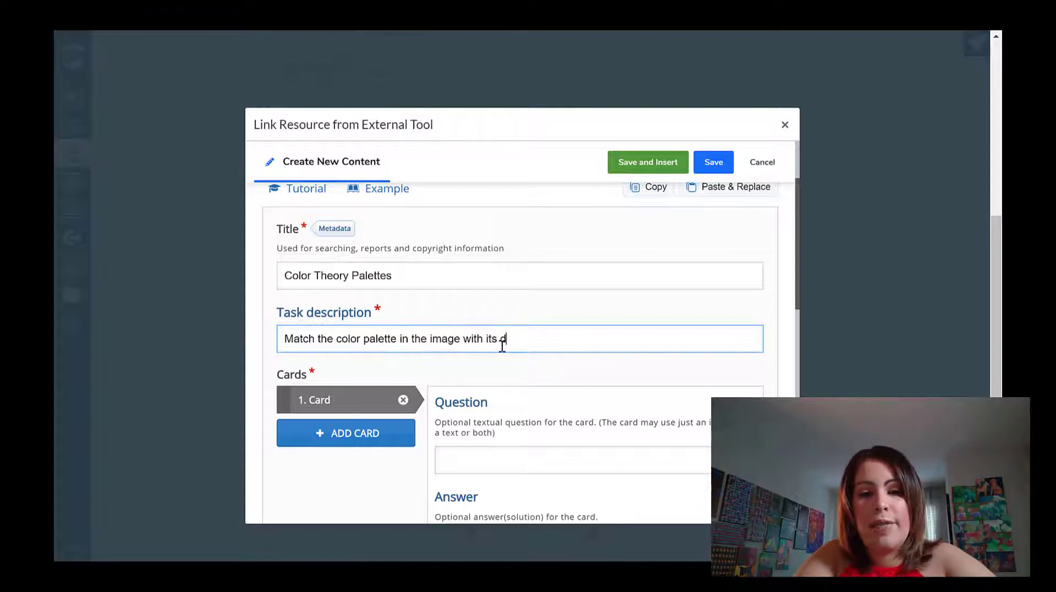
text(.)
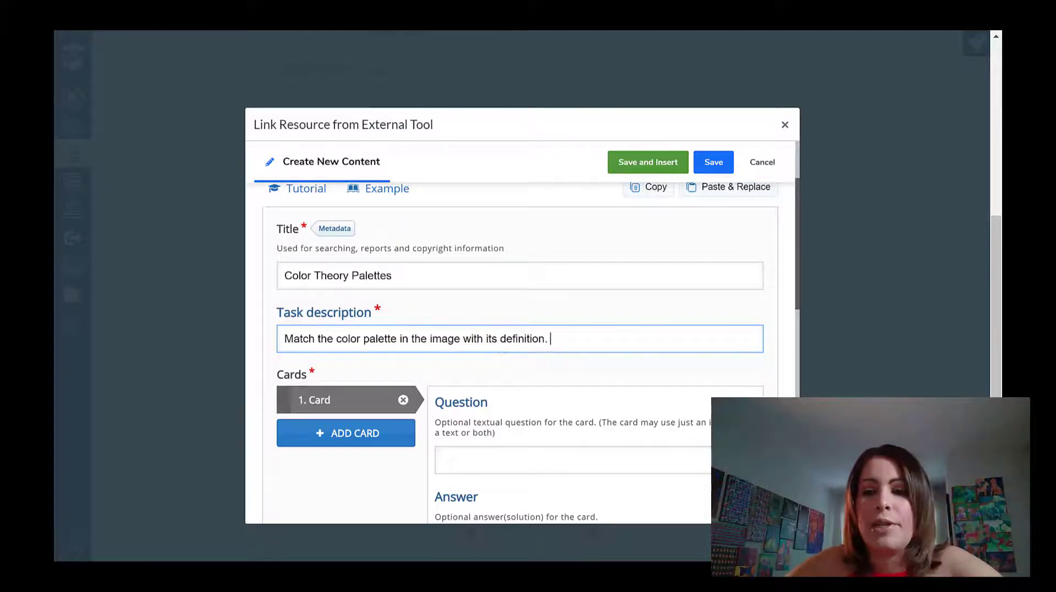
Add the "complimentary" image from the desktop's colors folder to the first card.
scroll(845, 286, down, 2)
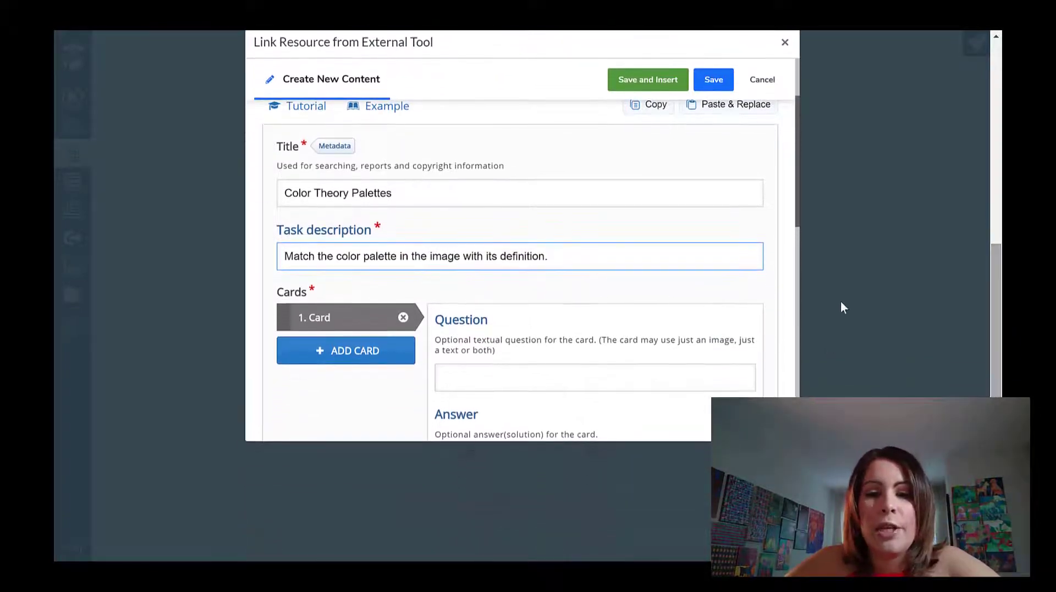
scroll(808, 216, down, 1)
scroll(793, 231, down, 1)
scroll(790, 251, down, 2)
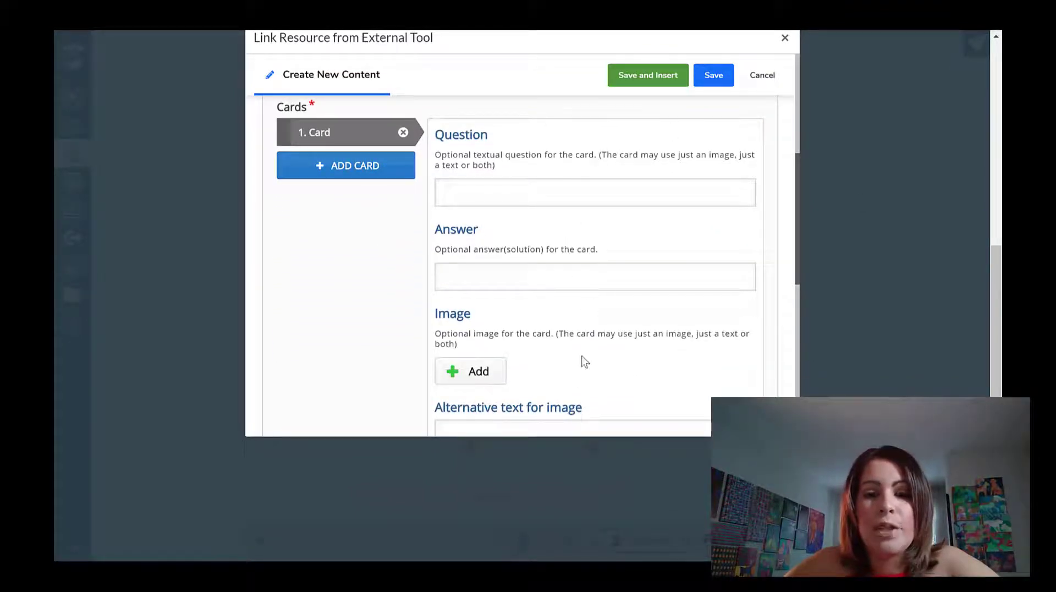
click(479, 372)
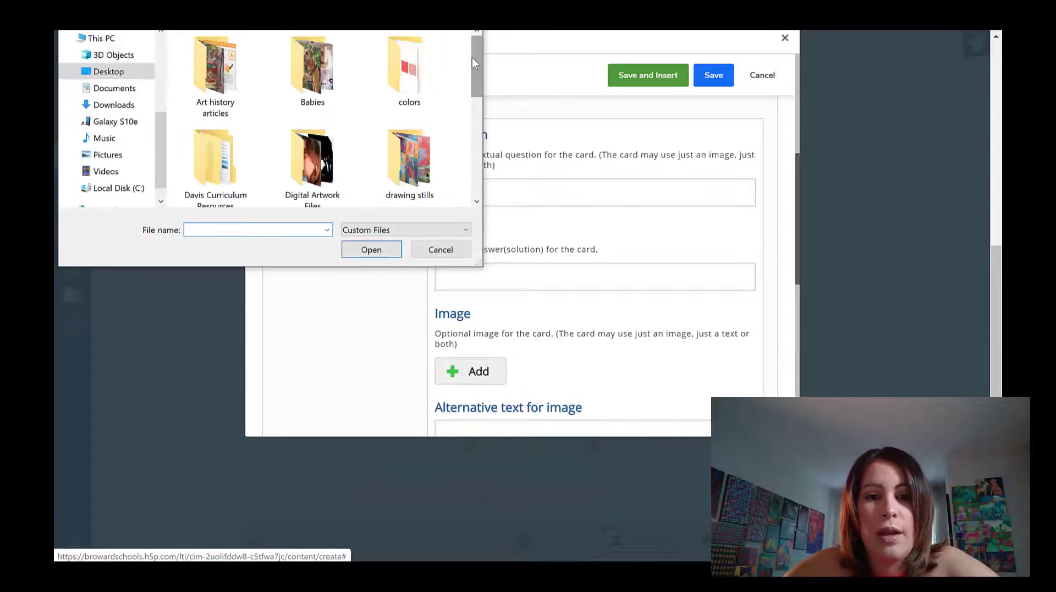
double_click(424, 75)
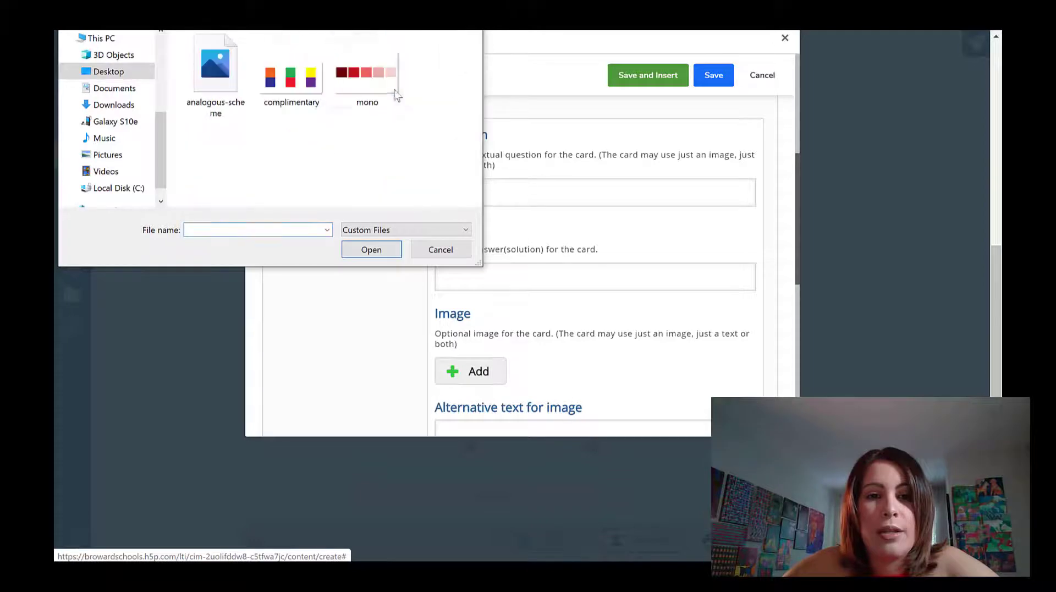
click(299, 91)
click(382, 248)
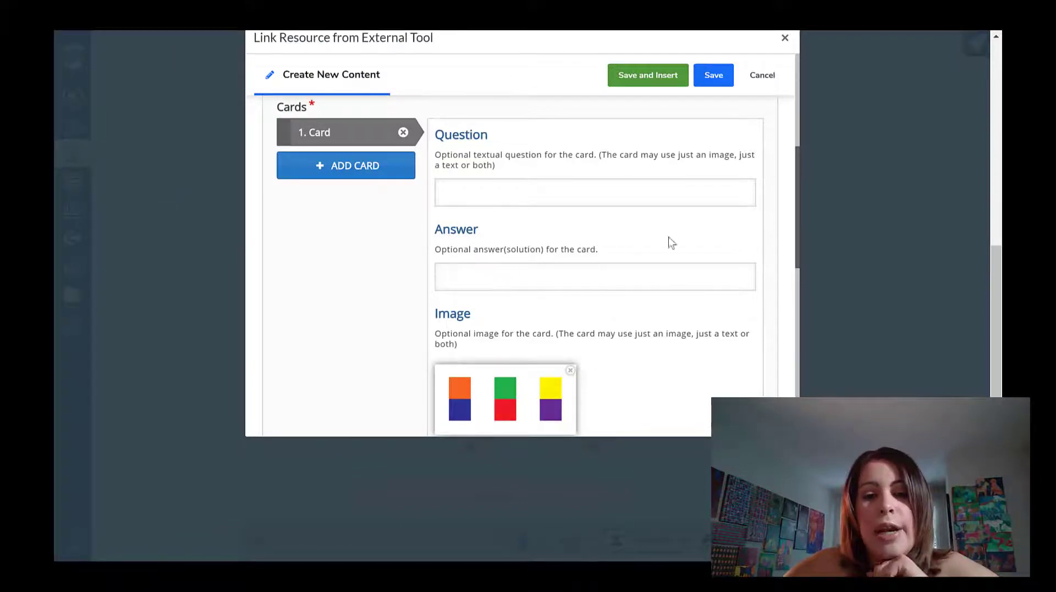
Give the first card the question "Color best friends", in quotation marks, and the answer Complementary.
click(639, 197)
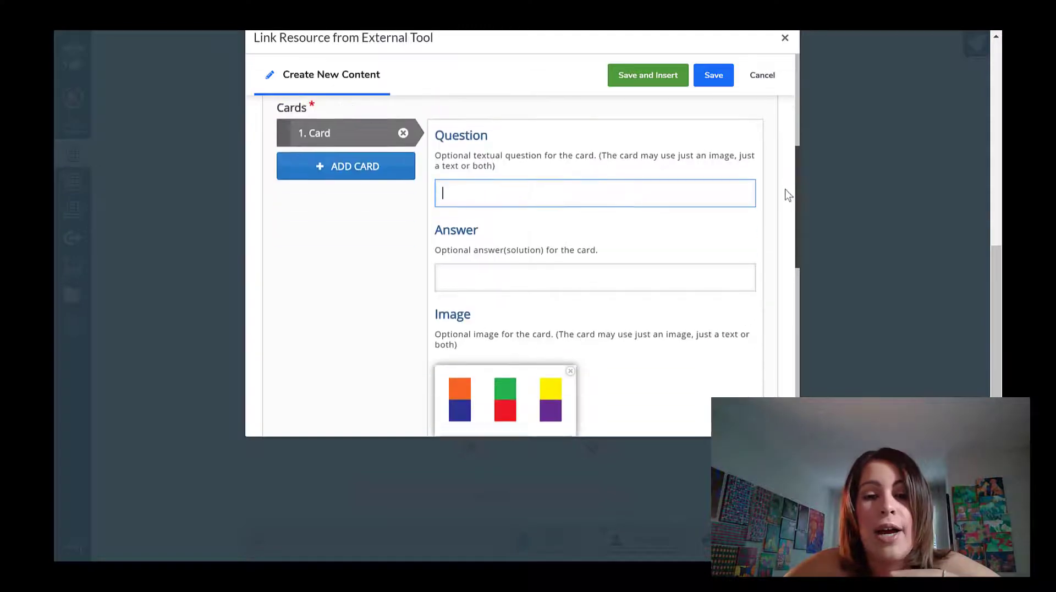
scroll(798, 150, down, 2)
scroll(784, 188, up, 3)
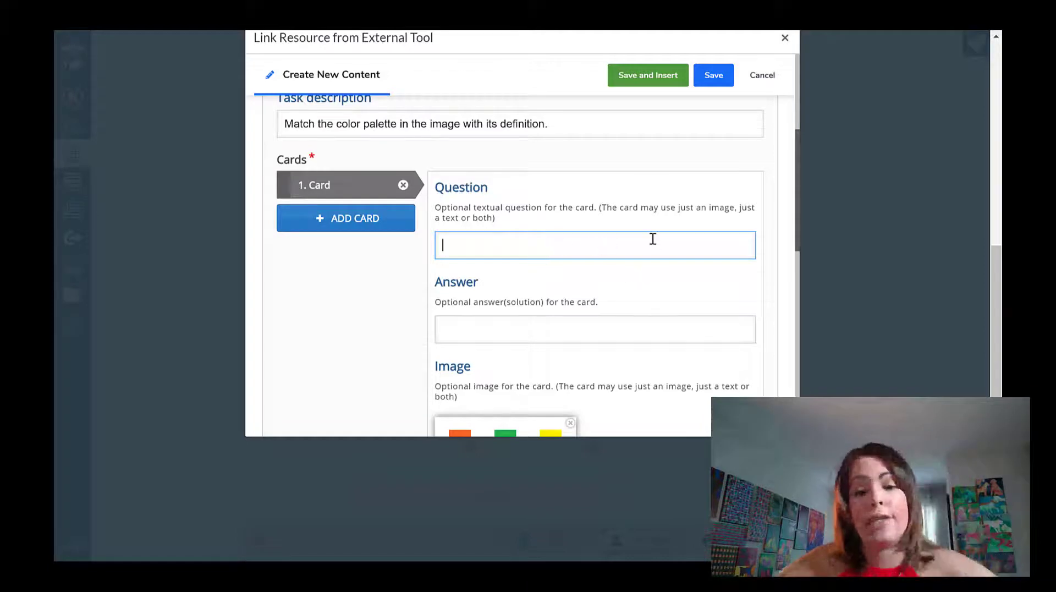
text("Color)
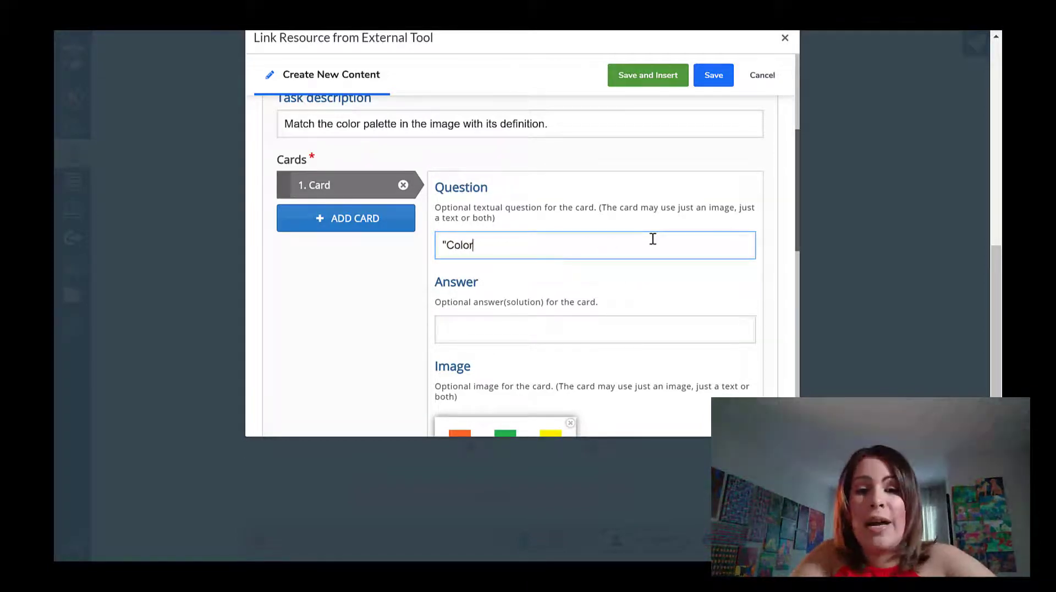
text( best friends")
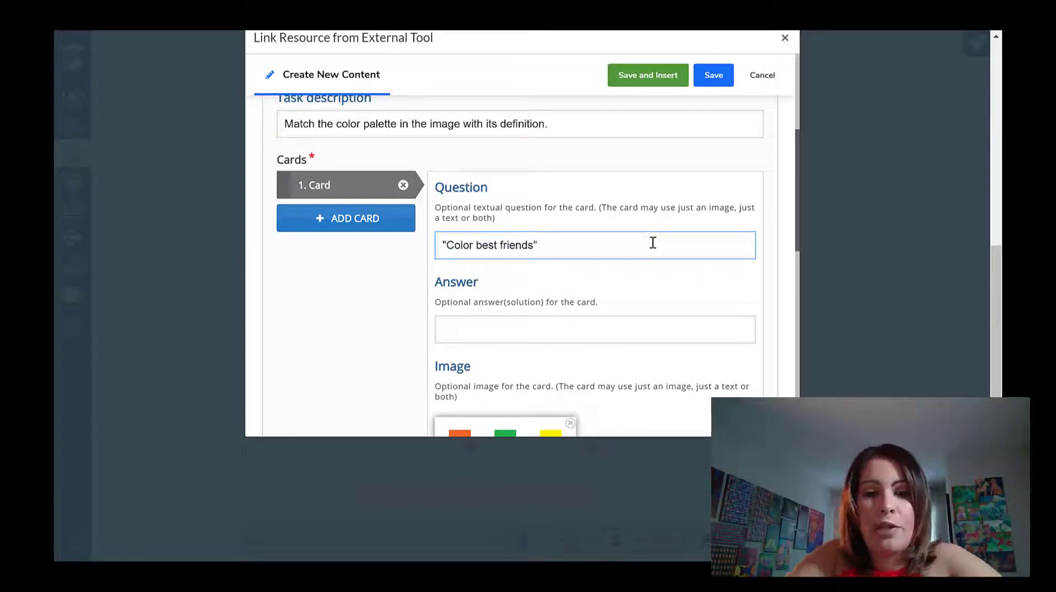
click(602, 336)
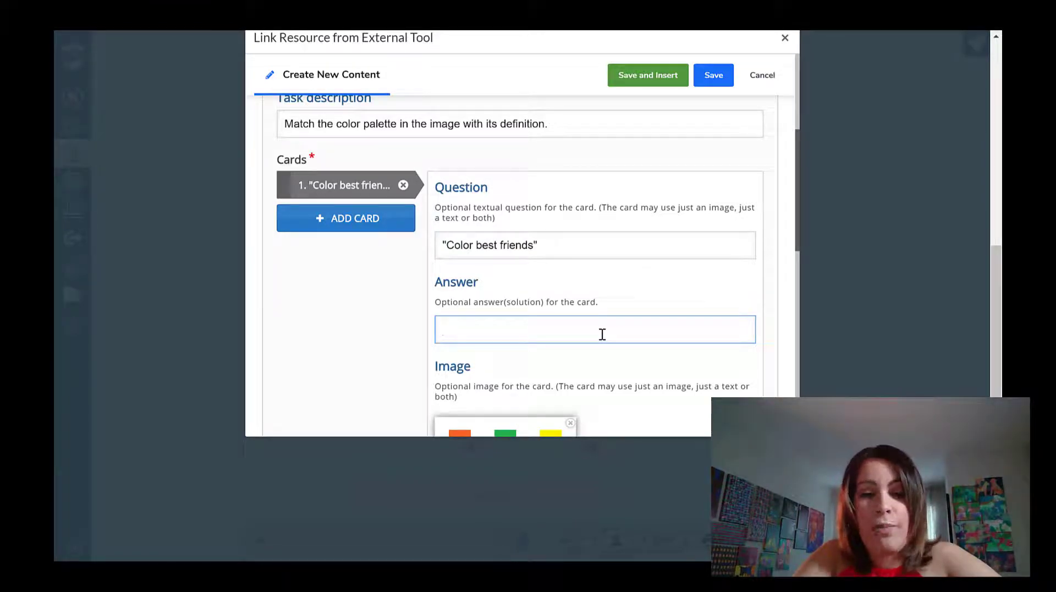
text(Complementary)
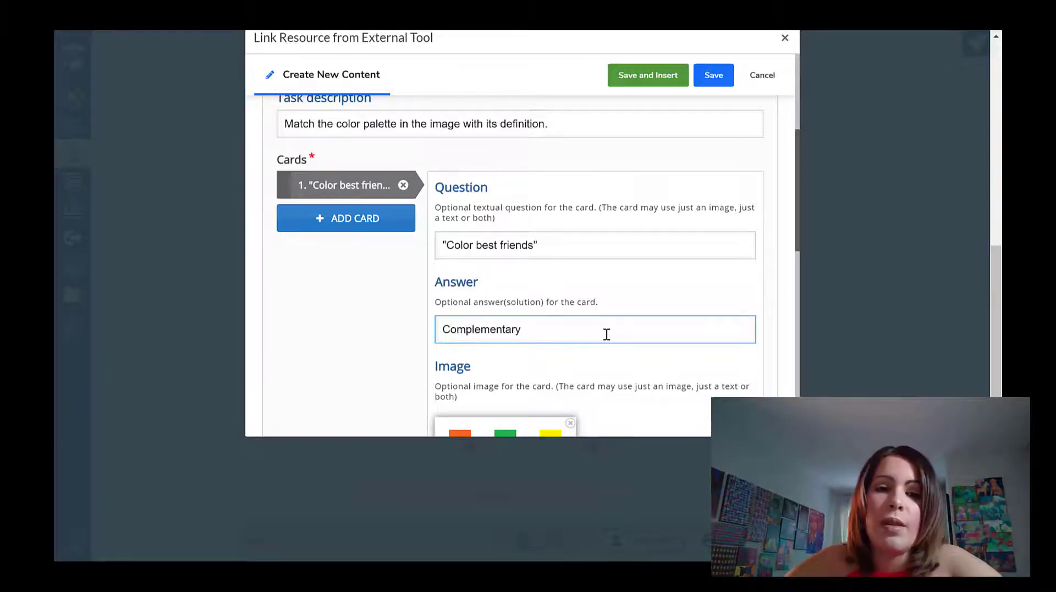
Add a second card to the flashcard set and give it the "mono" image.
mouse_move(798, 243)
mouse_down()
mouse_move(789, 303)
mouse_move(784, 247)
mouse_up()
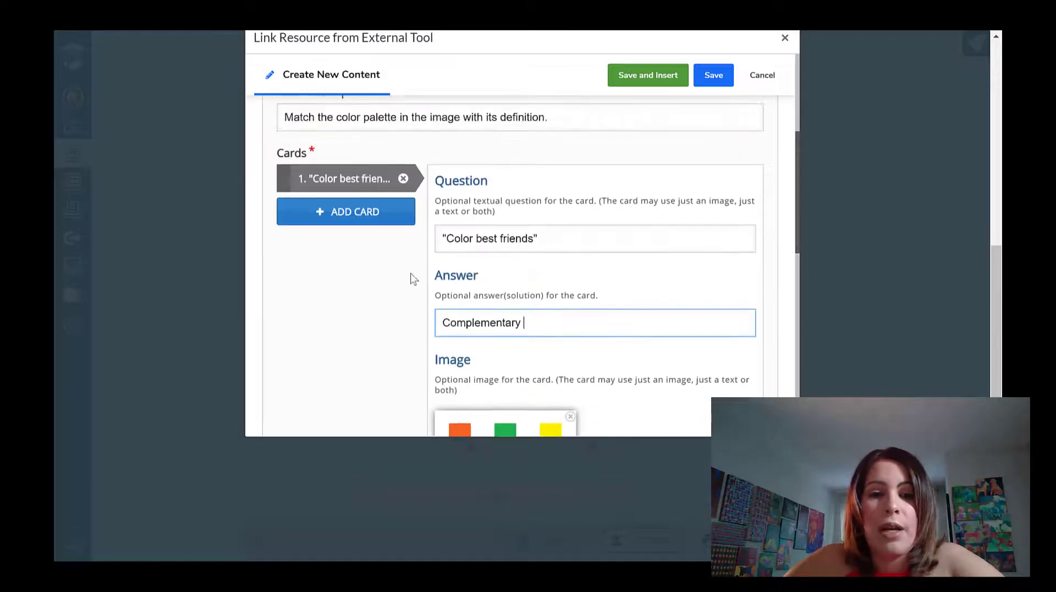
click(358, 216)
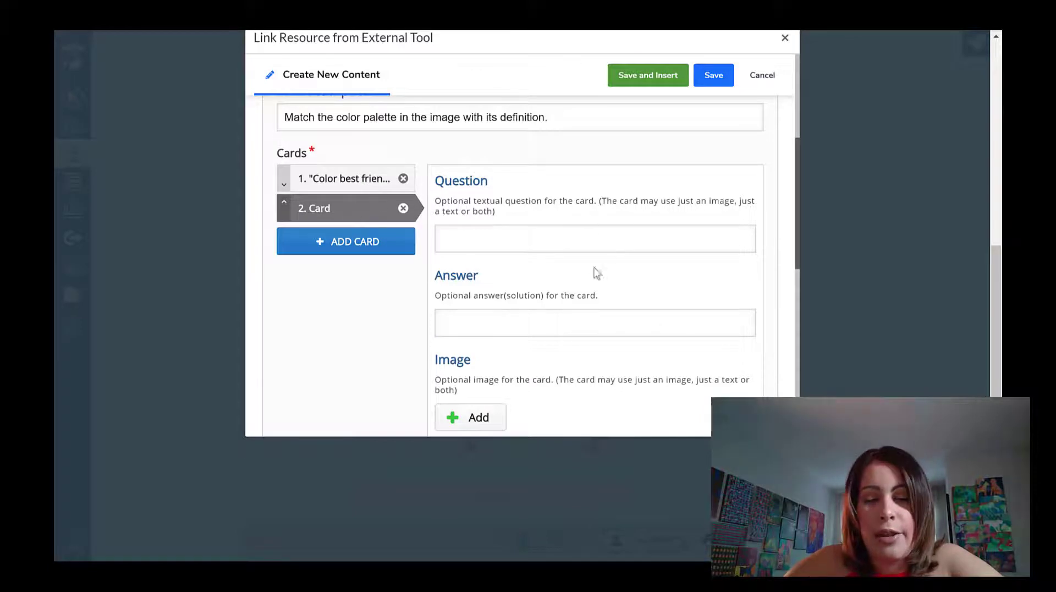
drag(797, 245, 795, 256)
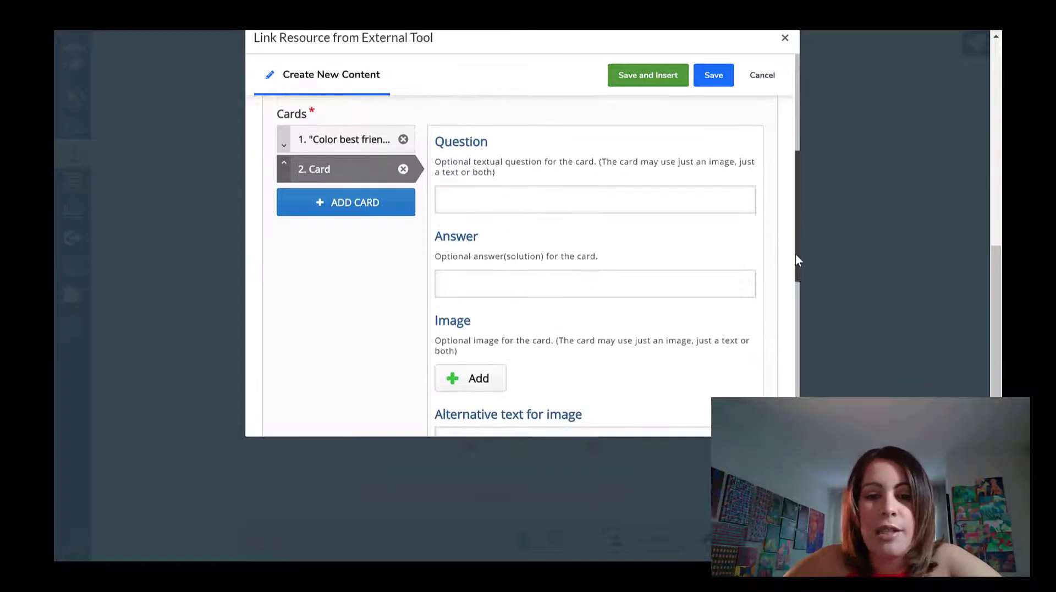
click(487, 388)
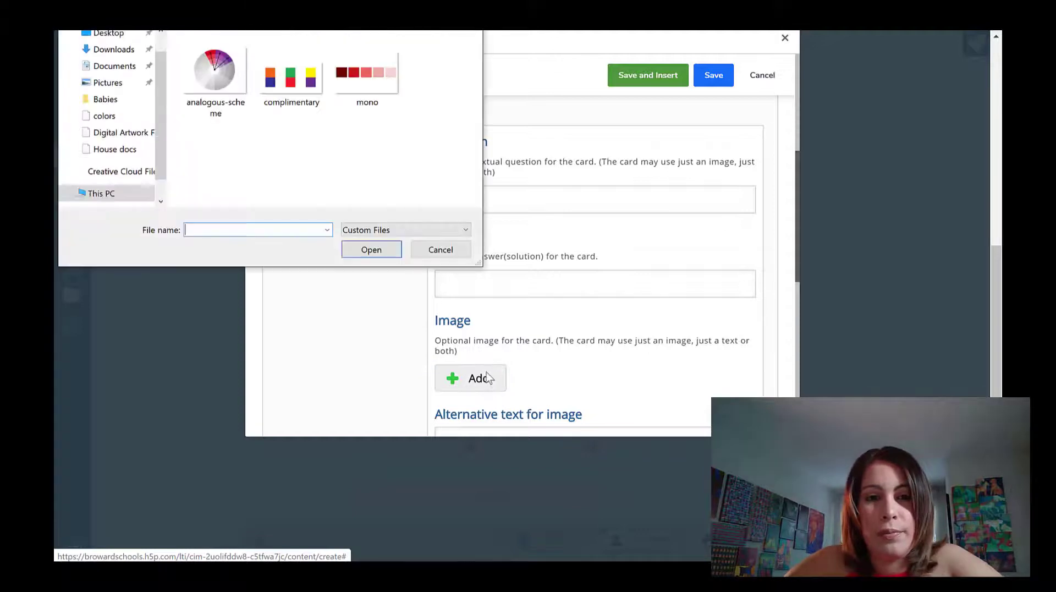
click(342, 82)
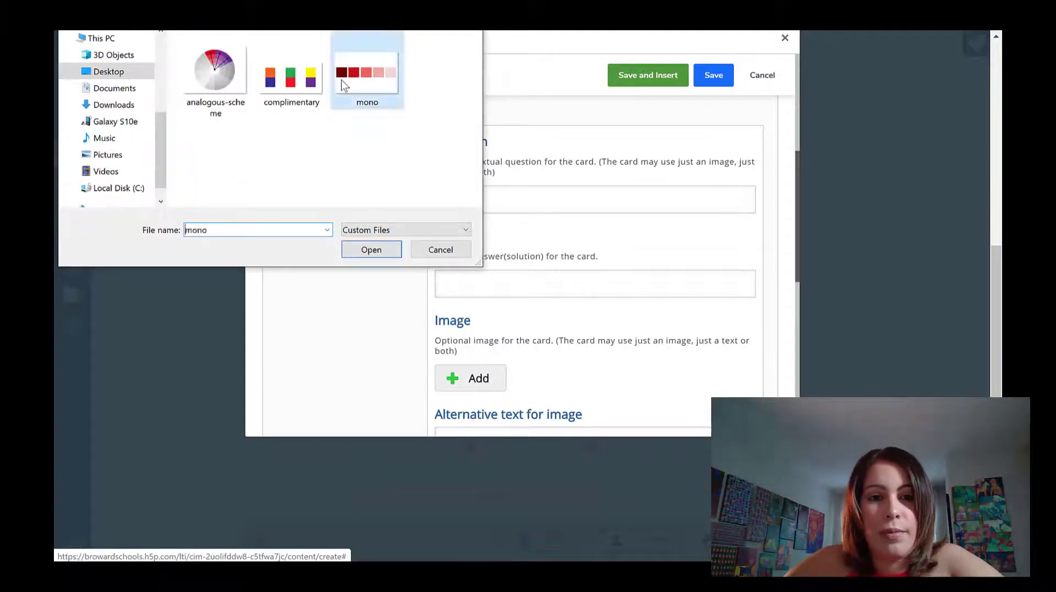
click(385, 255)
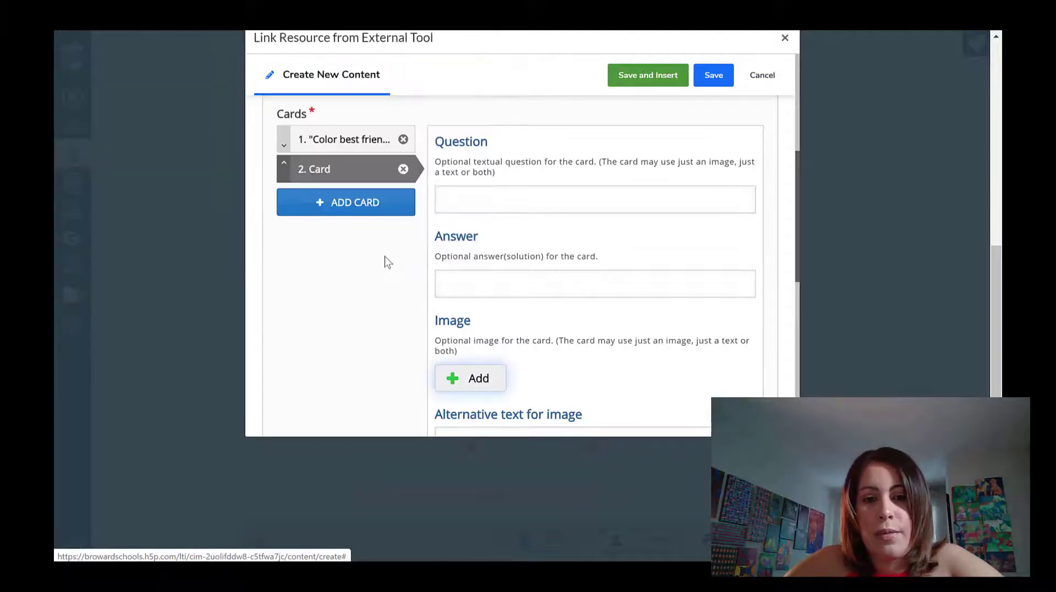
Give the second card the question "one color", in quotation marks, and the answer Monochromatic.
click(555, 203)
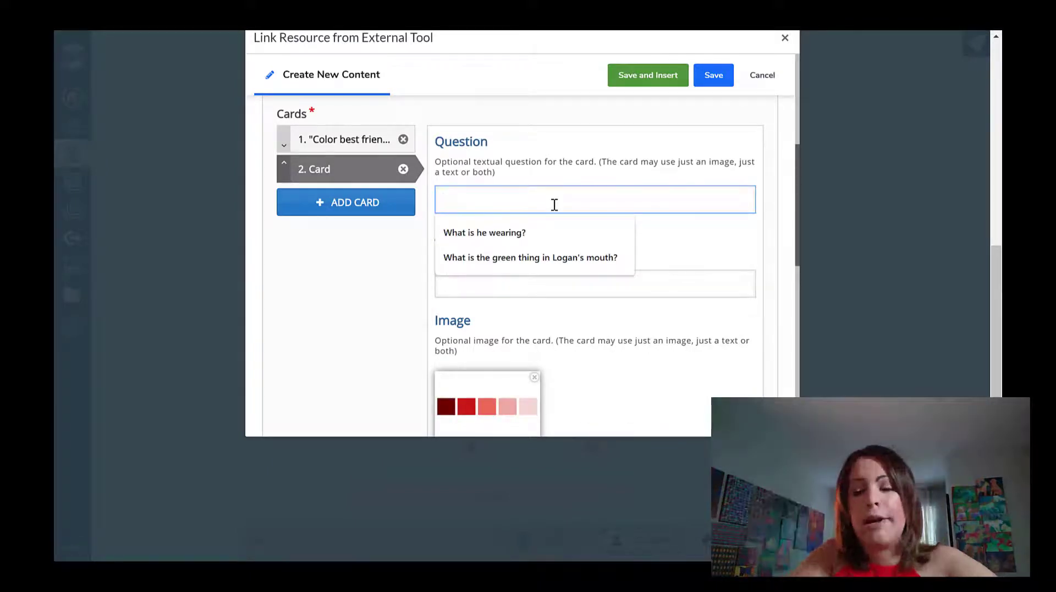
text("one color)
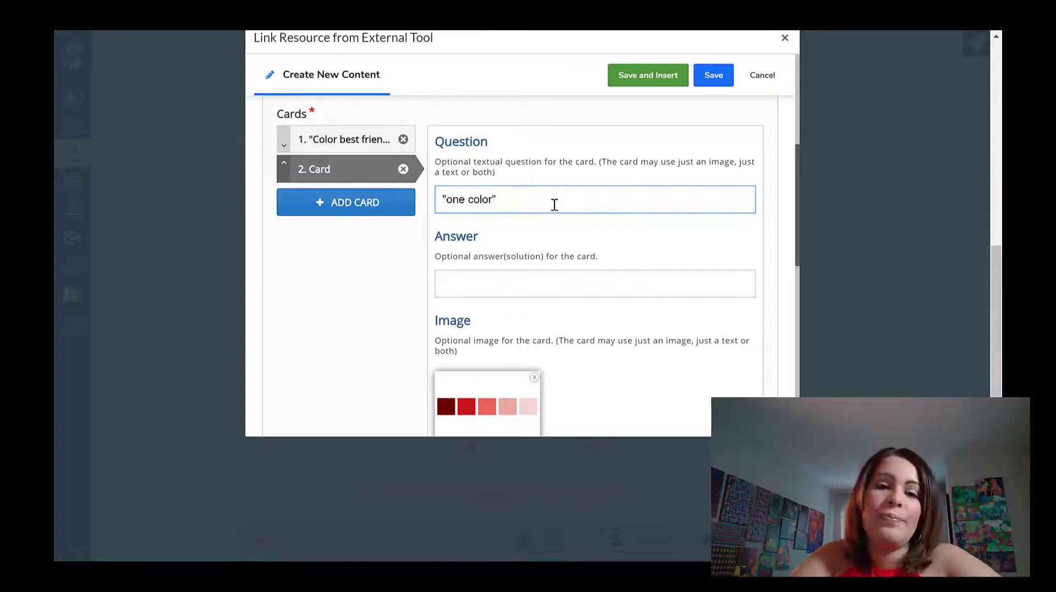
click(523, 285)
text(Mo)
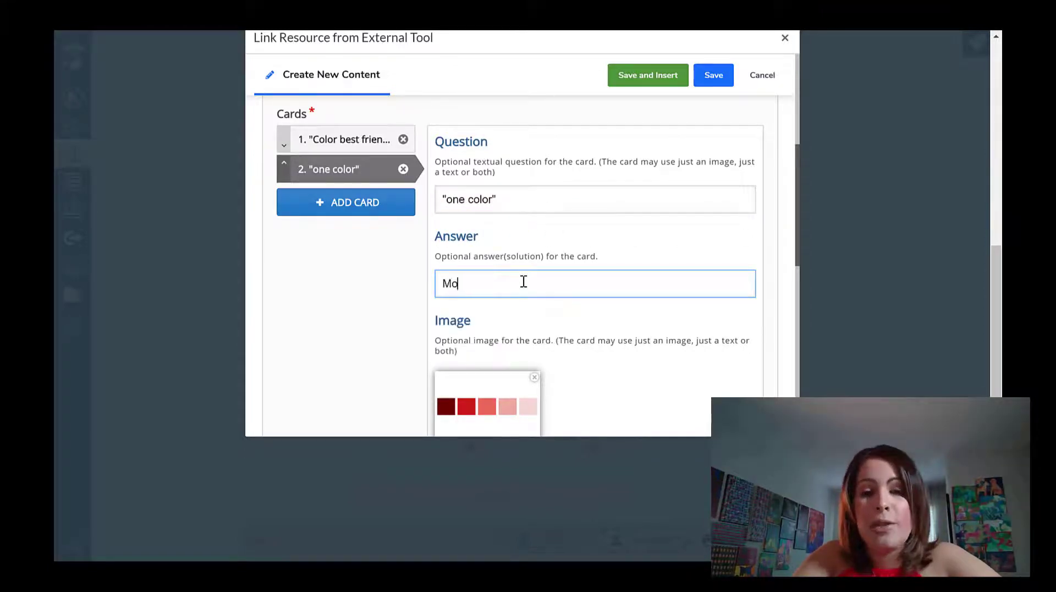
text(nochromatic)
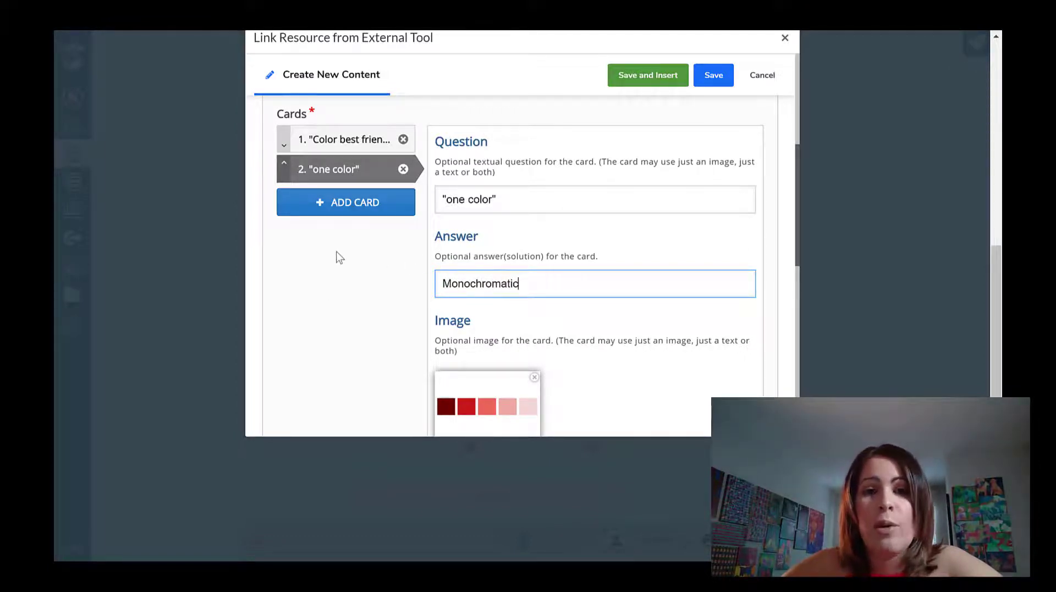
Add a third card with the "analogous-scheme" image and the answer Analogous, leaving its question blank.
scroll(342, 231, down, 1)
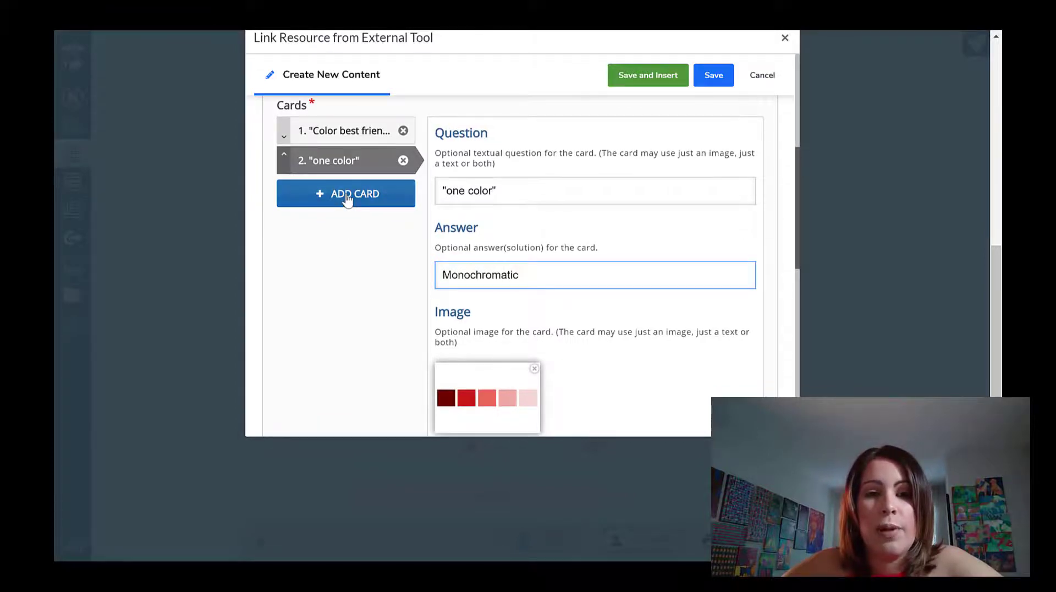
click(347, 198)
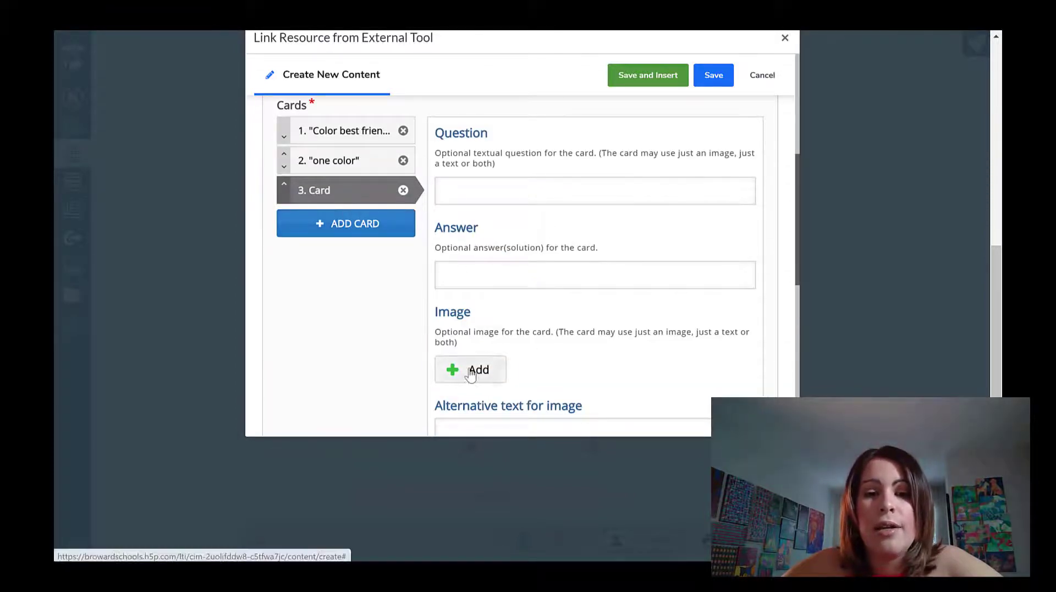
click(470, 371)
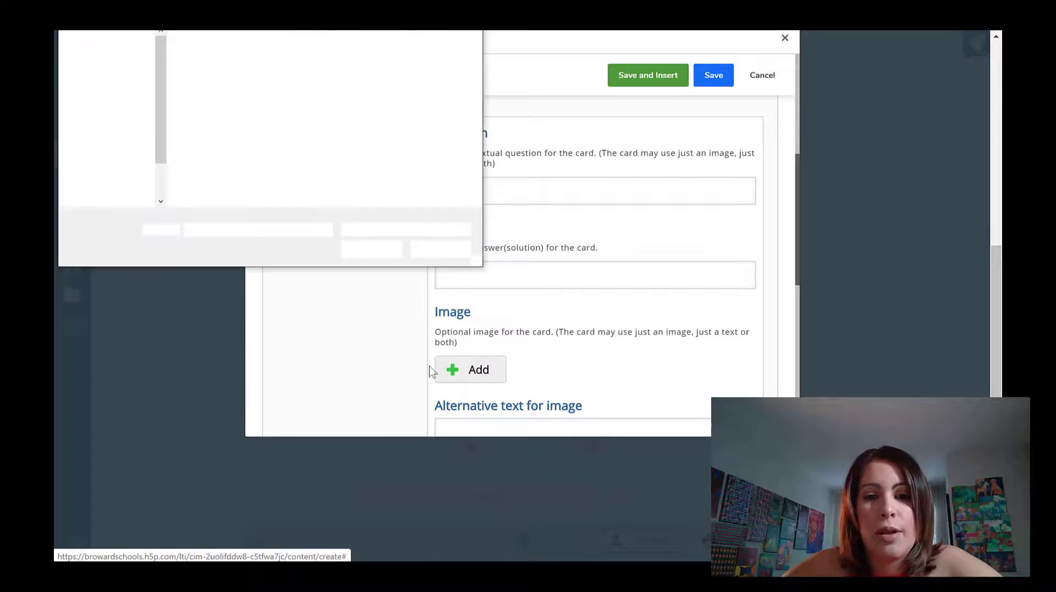
click(228, 98)
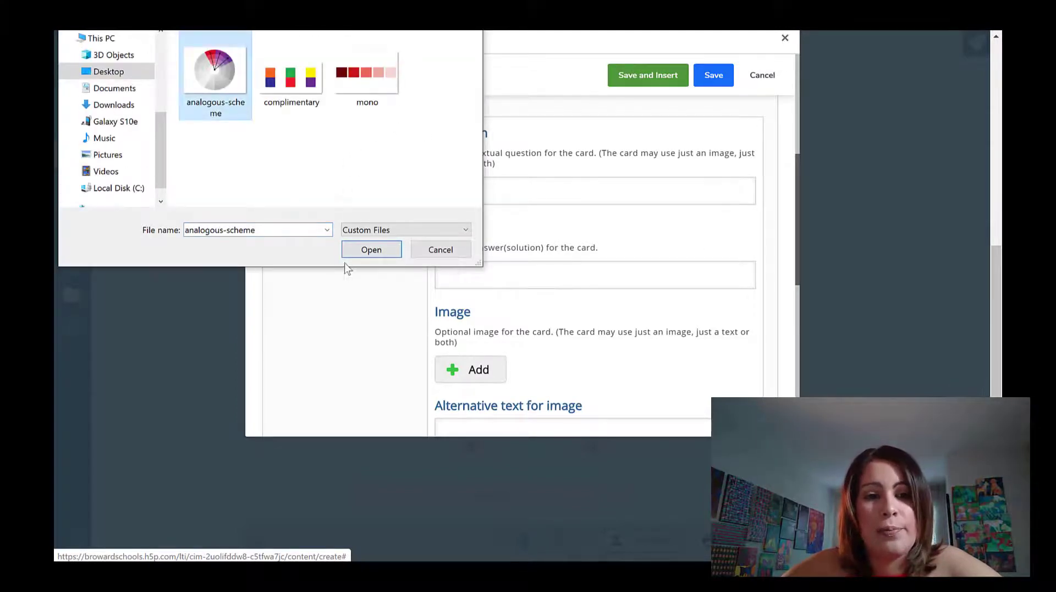
click(371, 250)
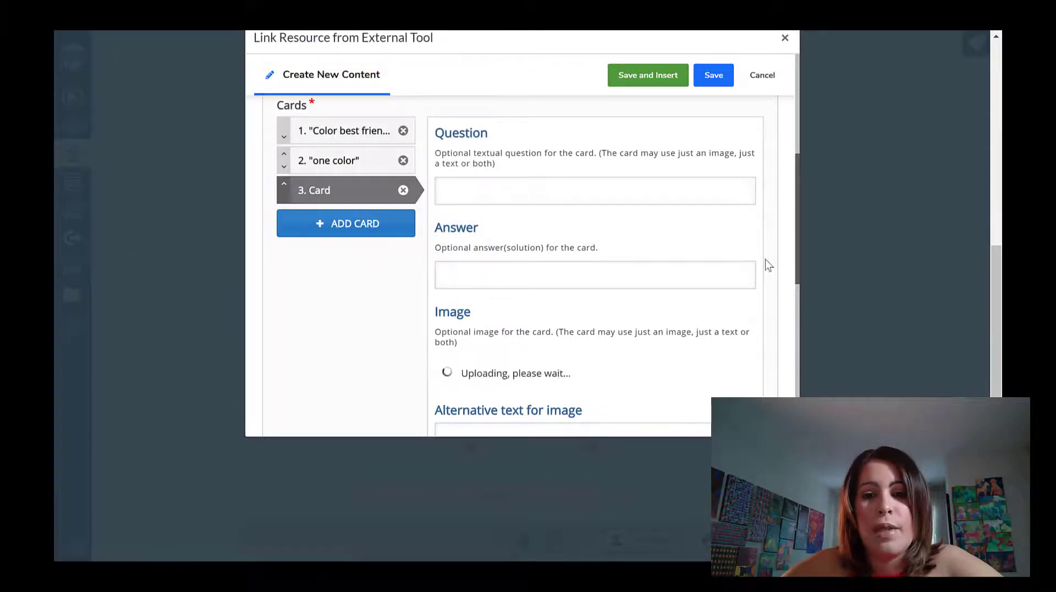
click(638, 283)
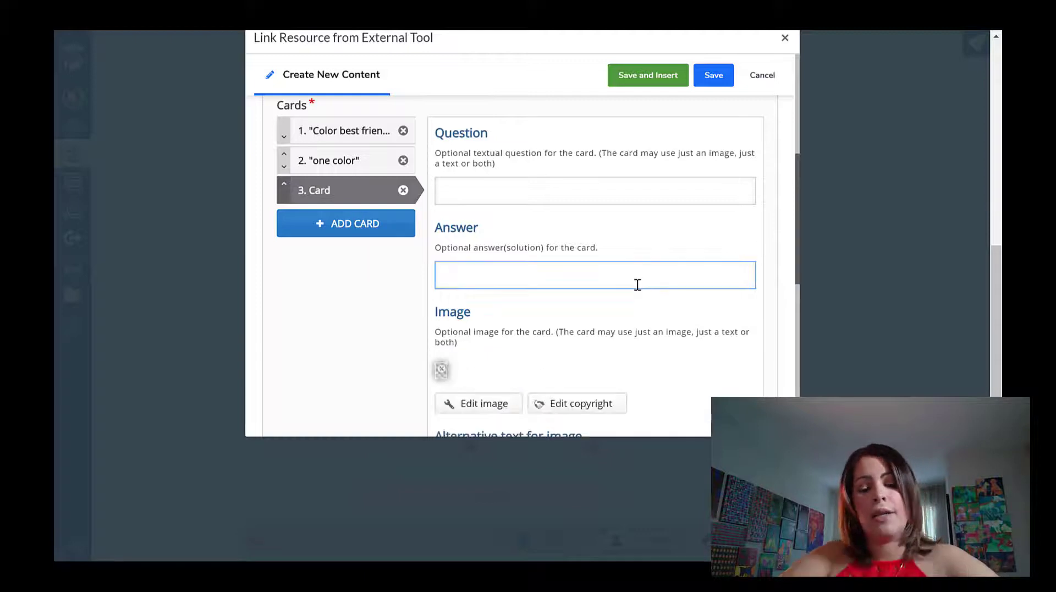
text(Analogous)
Save the flashcard set and insert it as the assignment's H5P external tool link.
scroll(637, 284, up, 2)
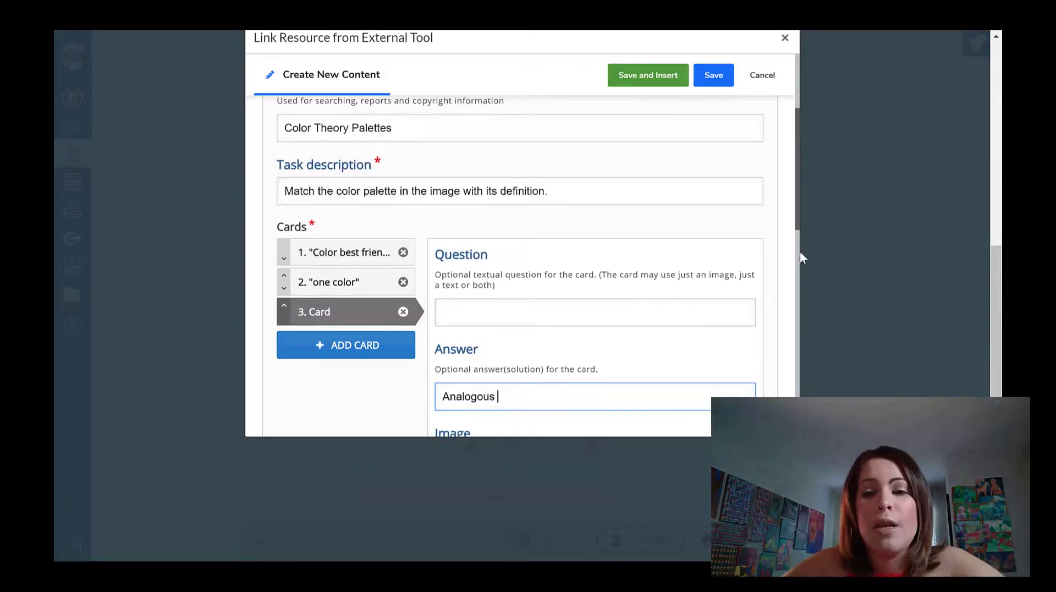
scroll(797, 230, down, 2)
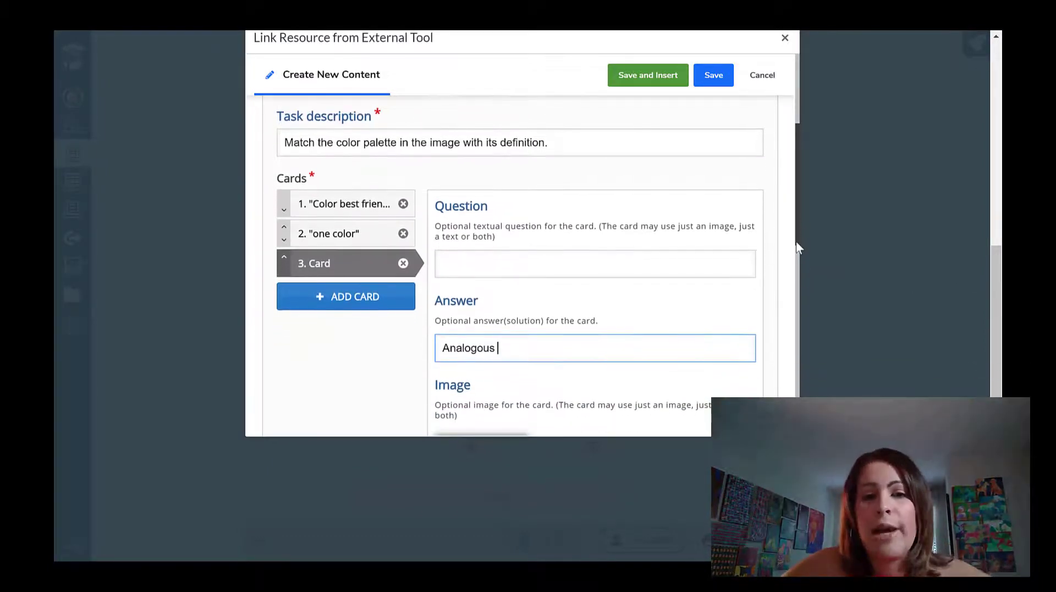
scroll(792, 247, down, 1)
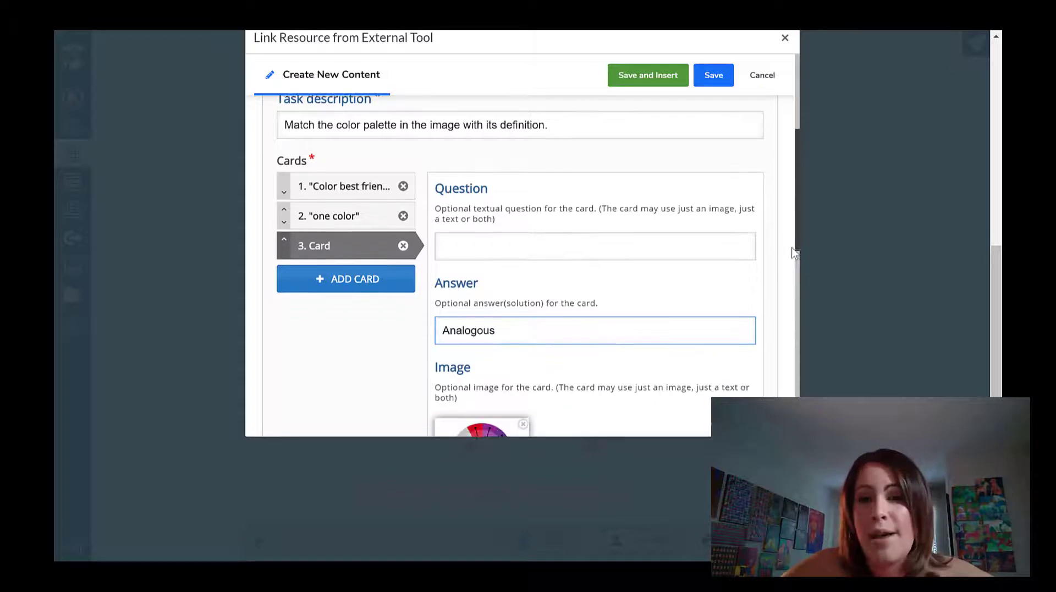
scroll(790, 242, up, 2)
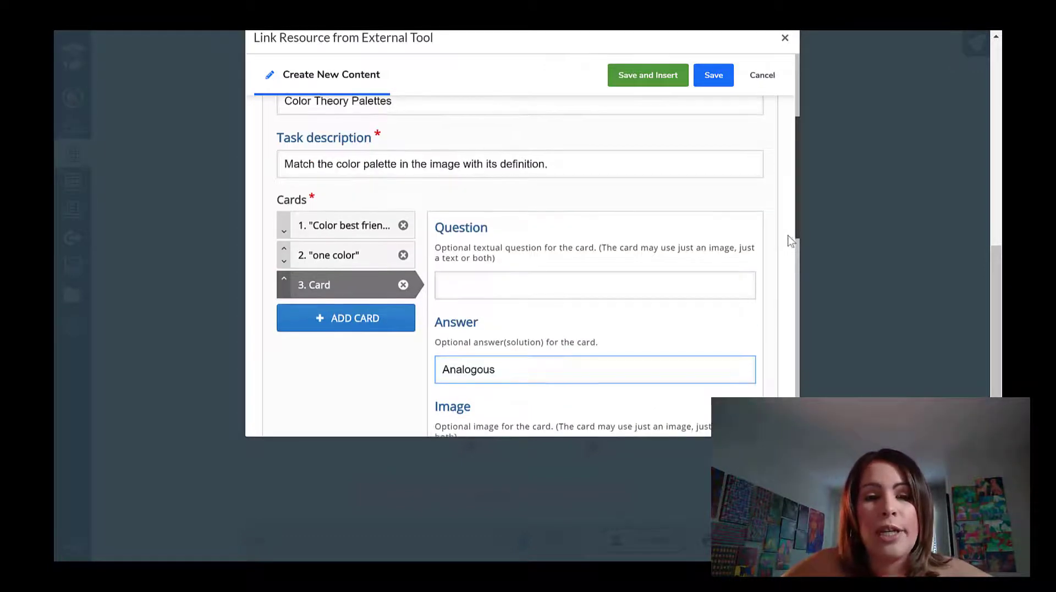
scroll(788, 242, down, 2)
scroll(784, 254, down, 3)
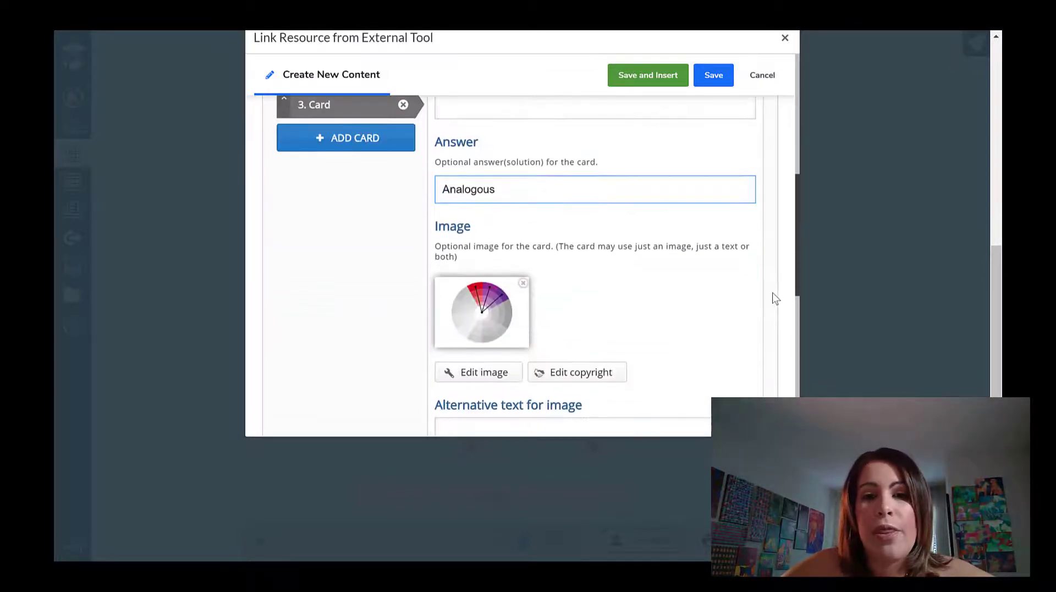
scroll(776, 278, up, 5)
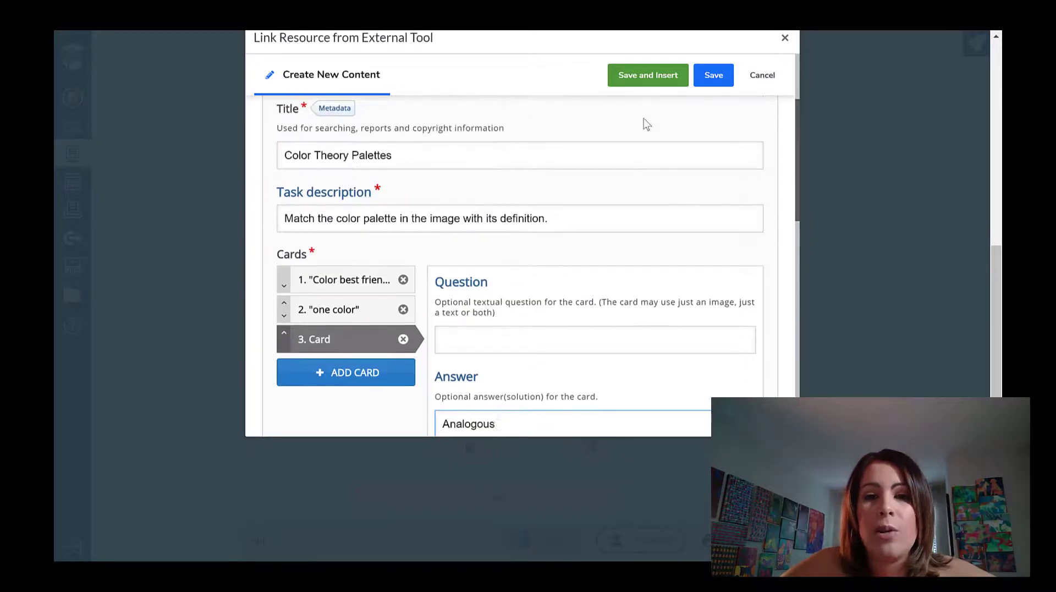
click(642, 81)
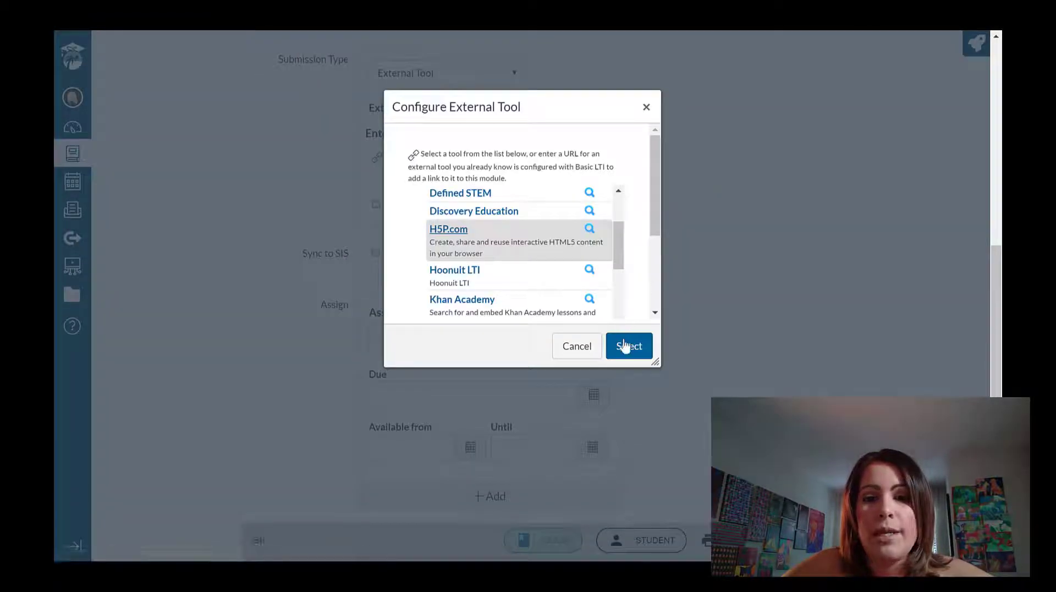
click(625, 351)
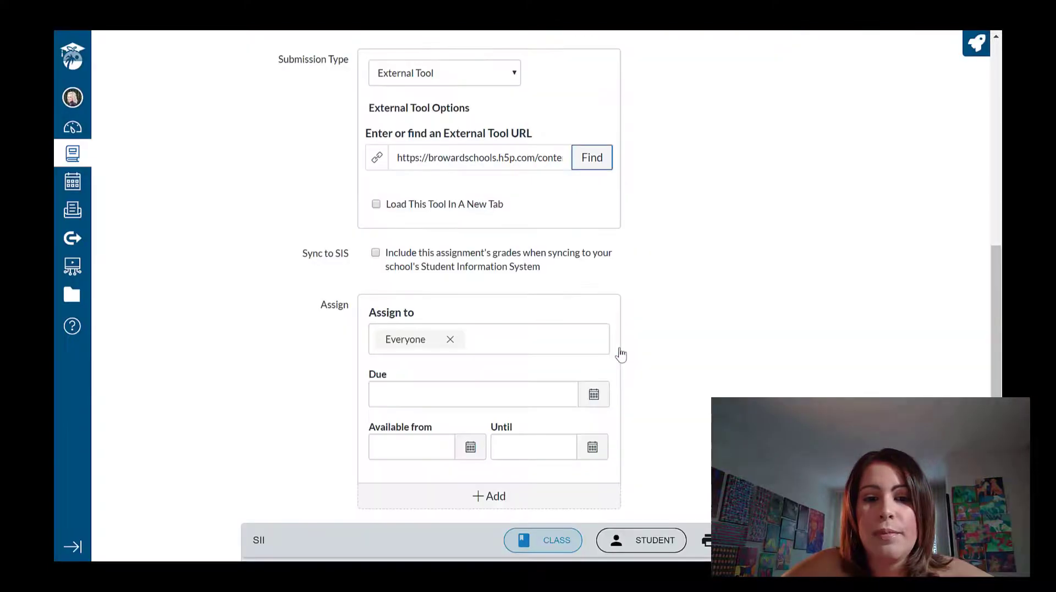
Set the assignment's points to 30.
scroll(528, 297, up, 4)
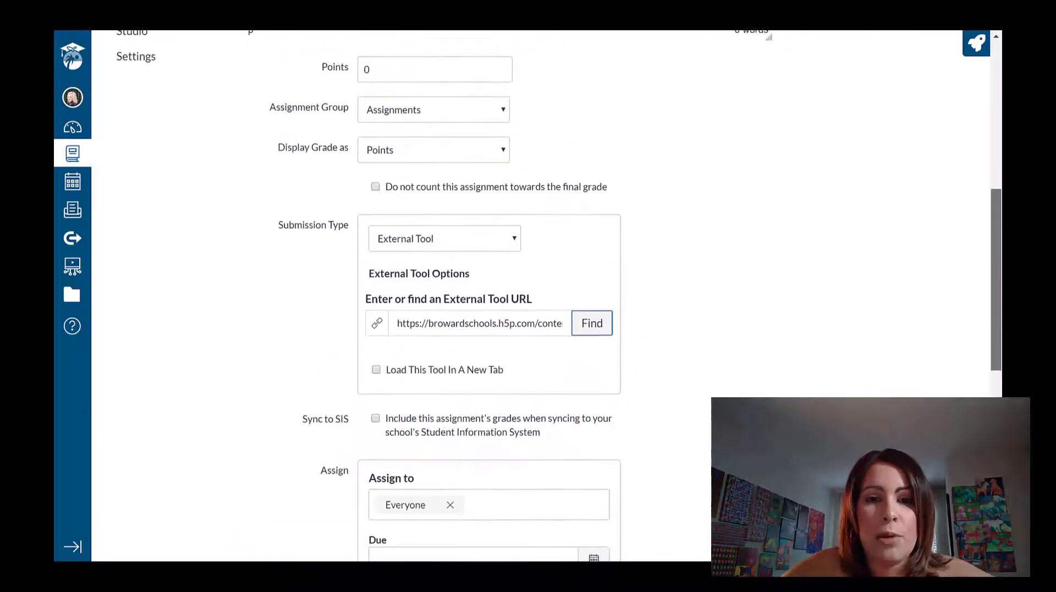
scroll(999, 242, up, 3)
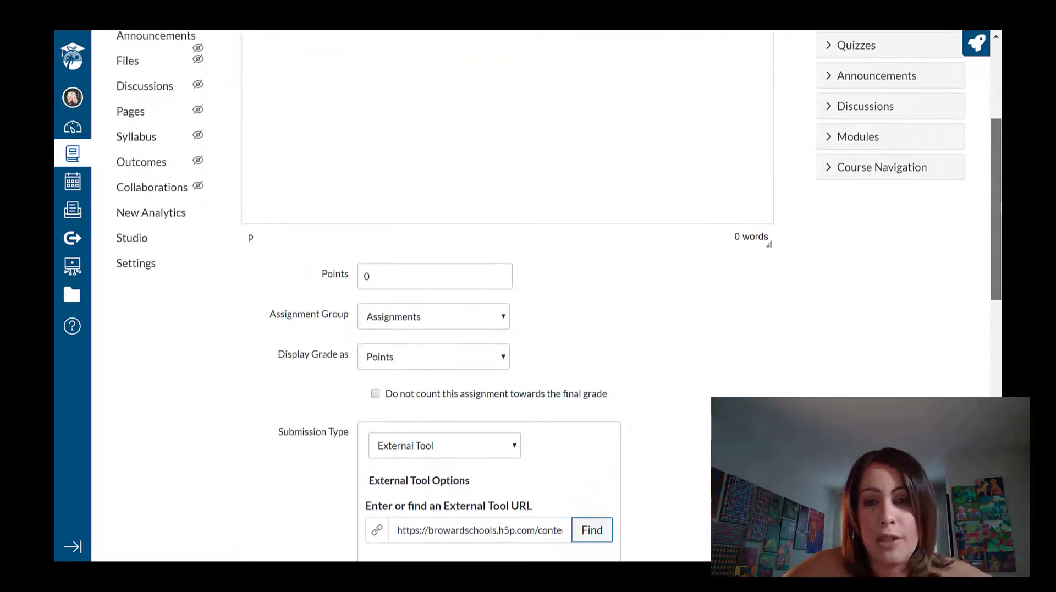
scroll(999, 242, down, 2)
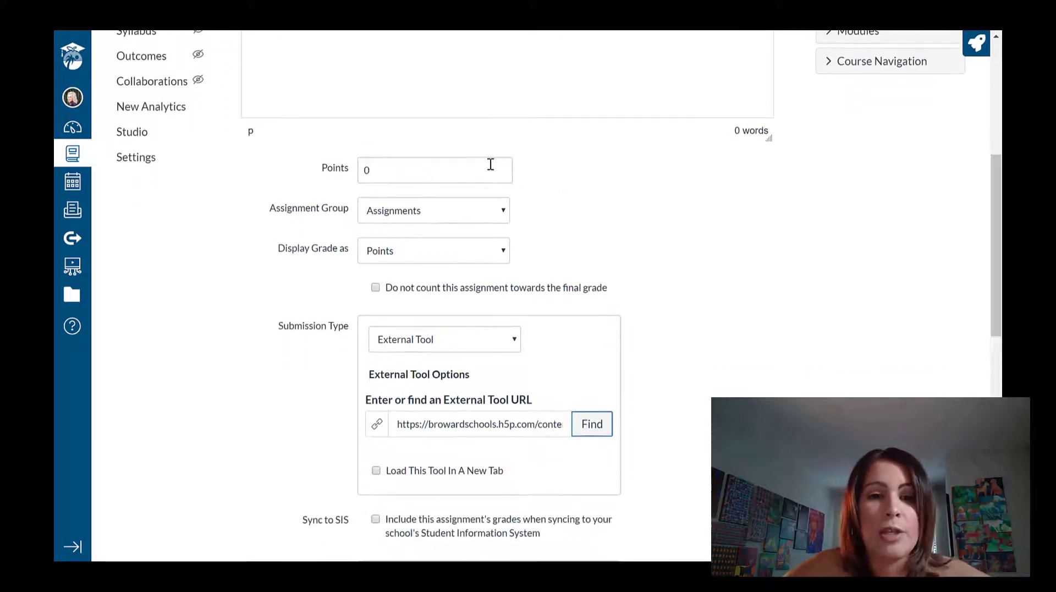
scroll(485, 165, up, 1)
click(487, 183)
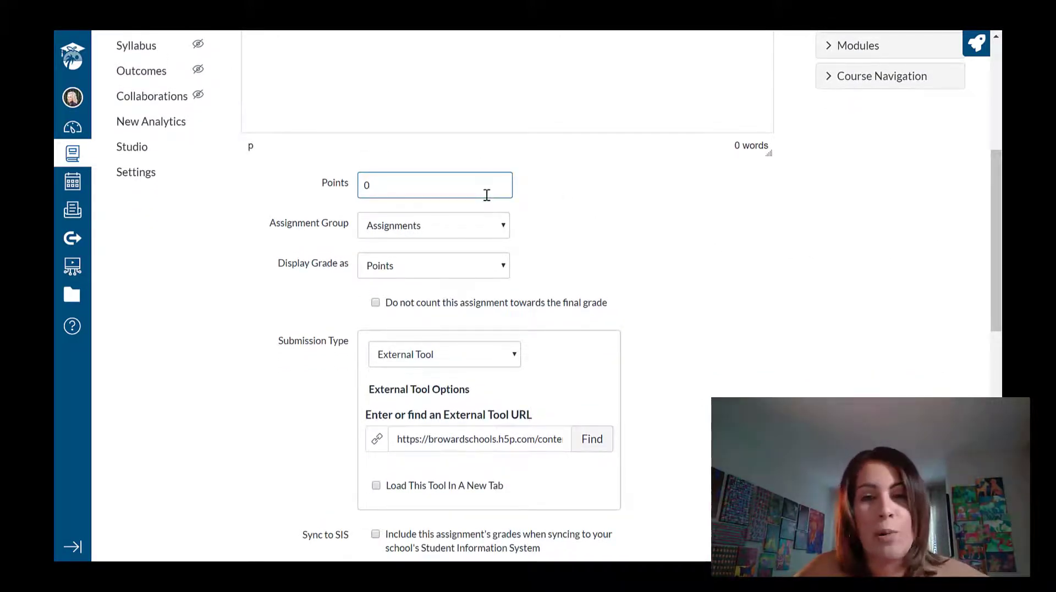
key(BackSpace)
text(30)
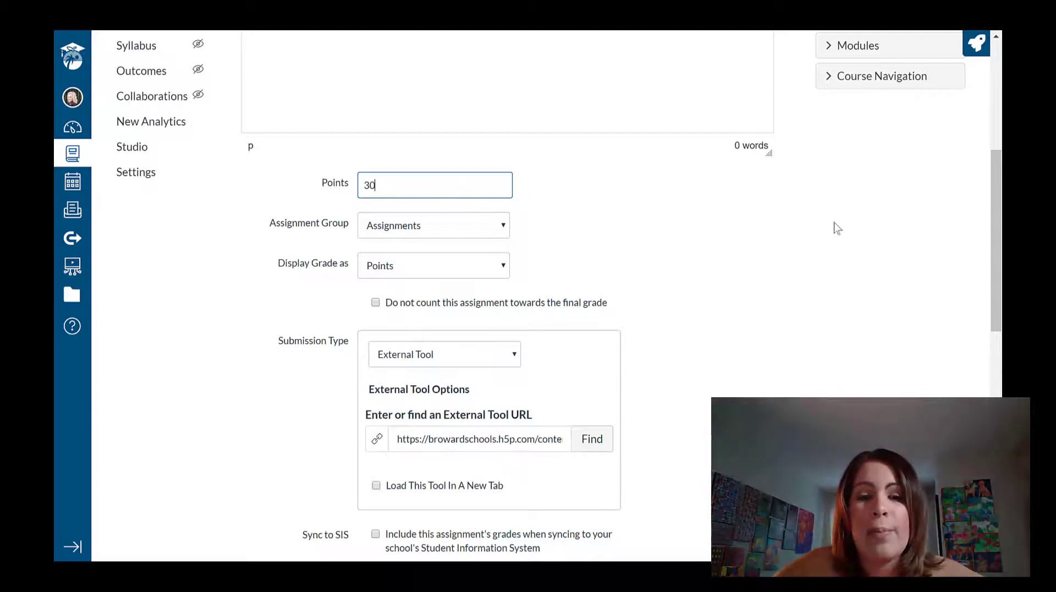
Include the assignment's grades in the SIS sync, set its due date to May 8, 2020, and save it.
drag(996, 265, 987, 333)
scroll(985, 338, down, 2)
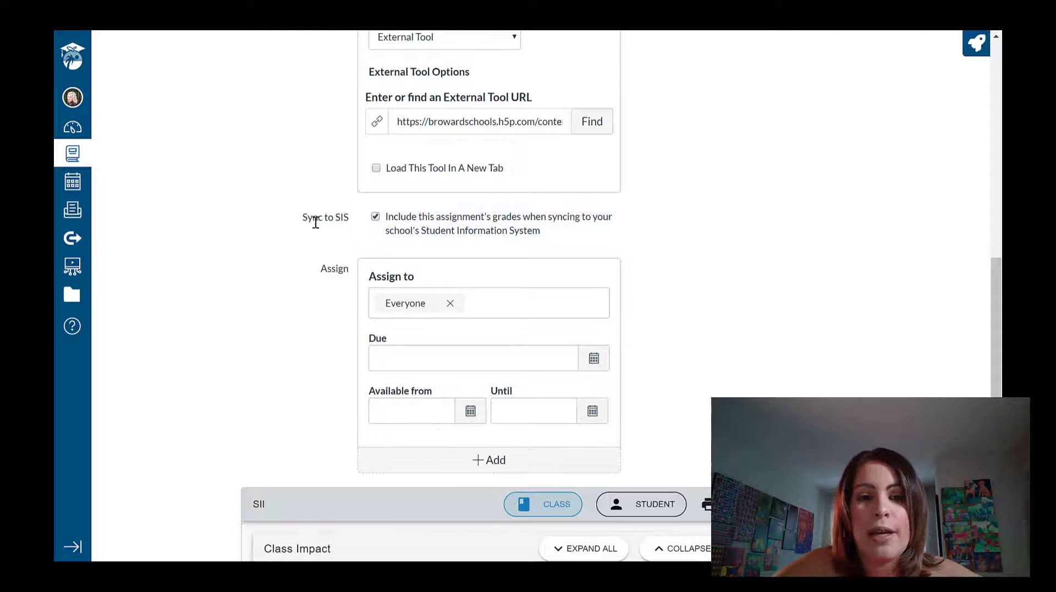
click(594, 358)
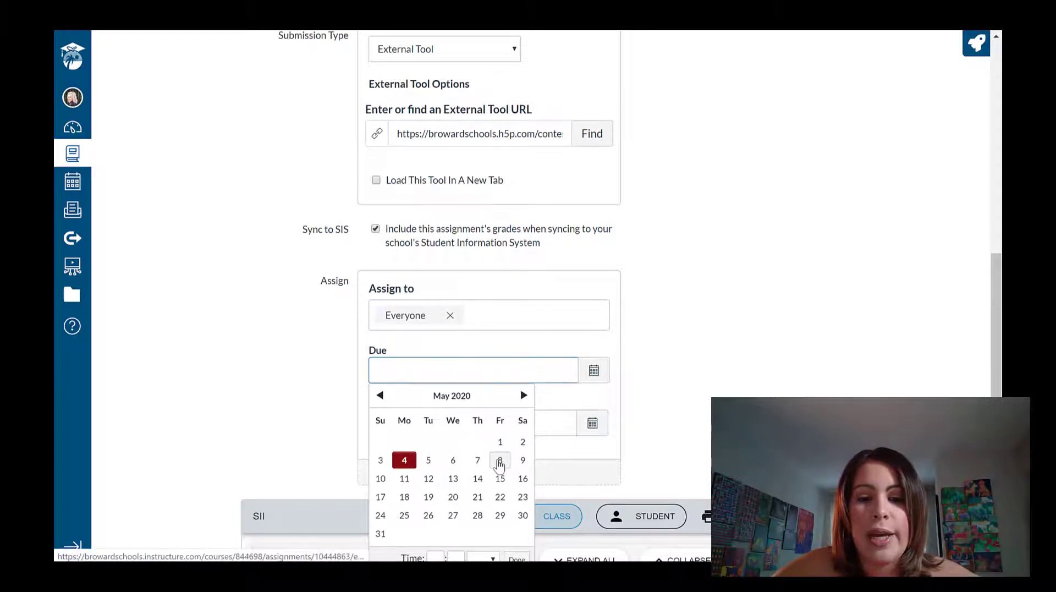
click(500, 461)
scroll(528, 297, down, 6)
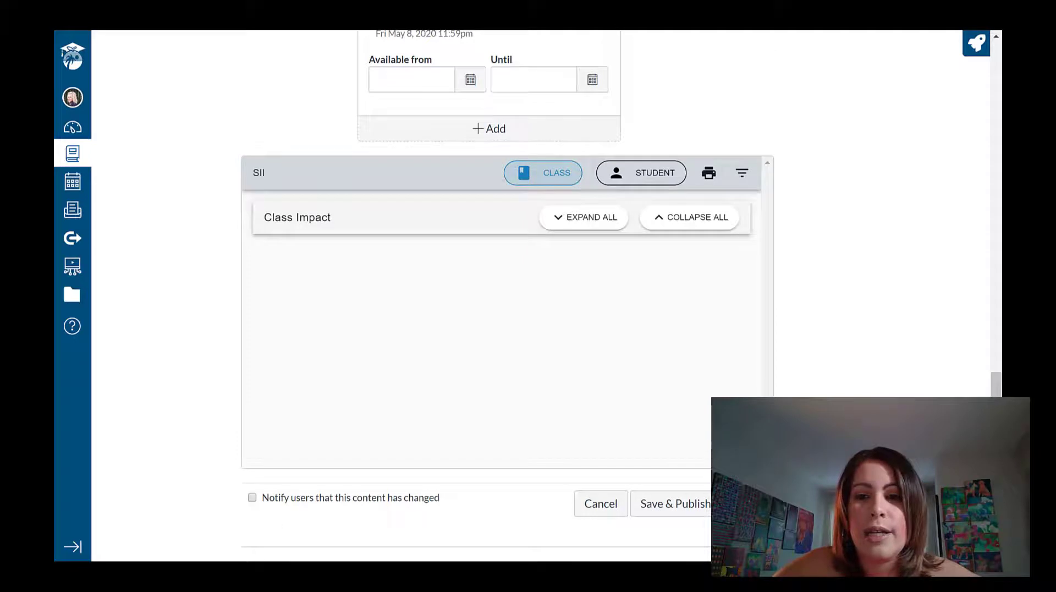
key(Return)
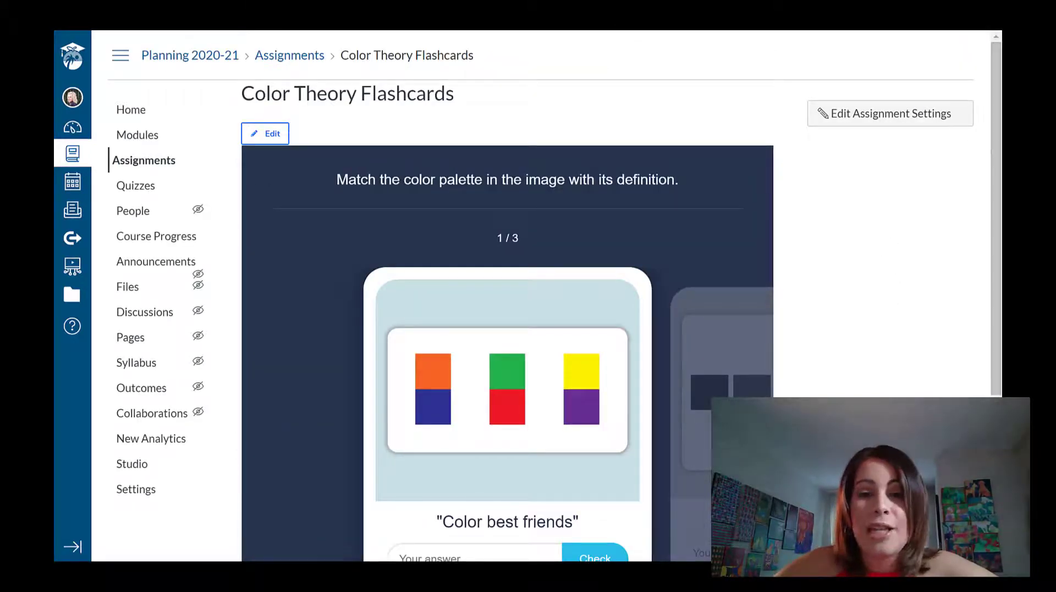
Page through the saved assignment's flashcards up to the third one and return to the first.
scroll(556, 302, down, 2)
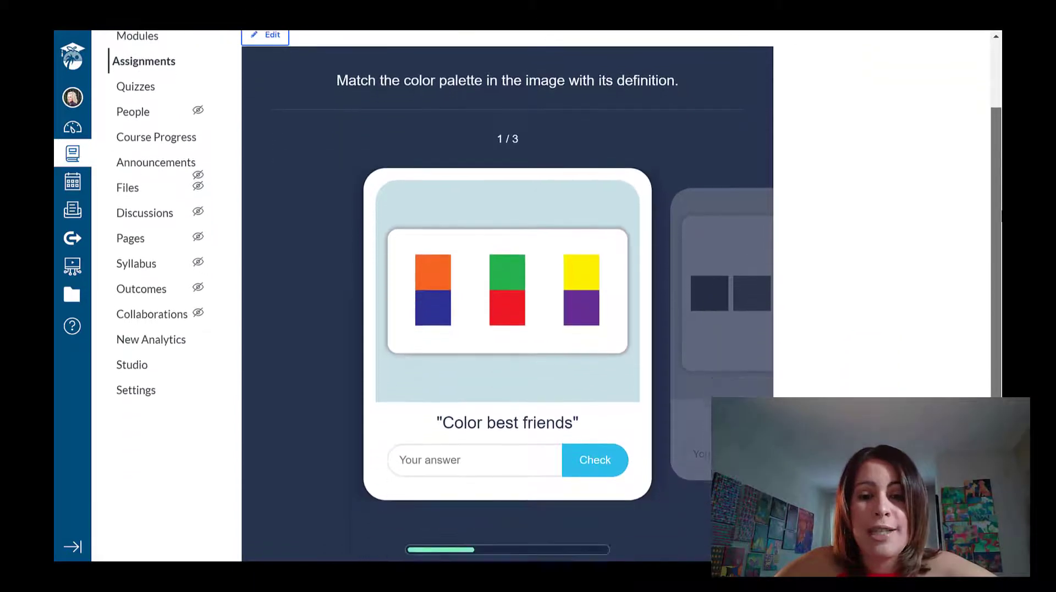
scroll(556, 302, down, 1)
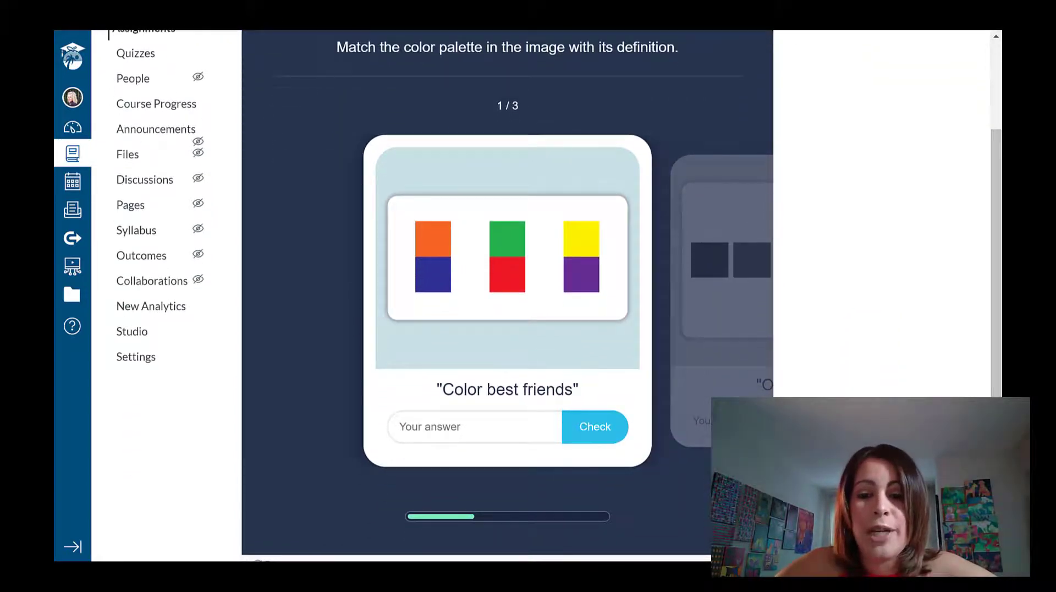
key(Right)
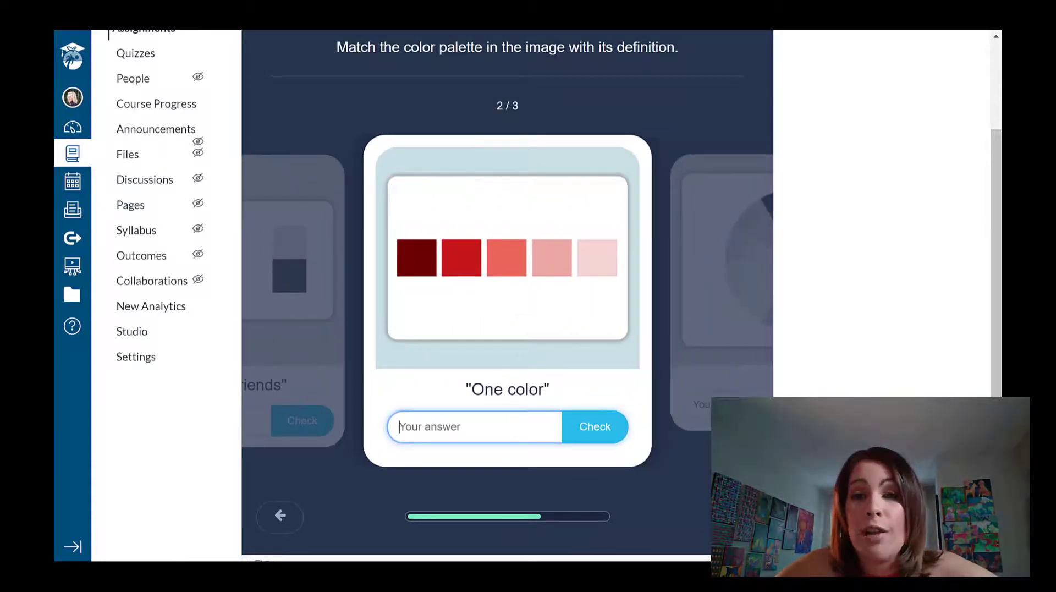
key(Right)
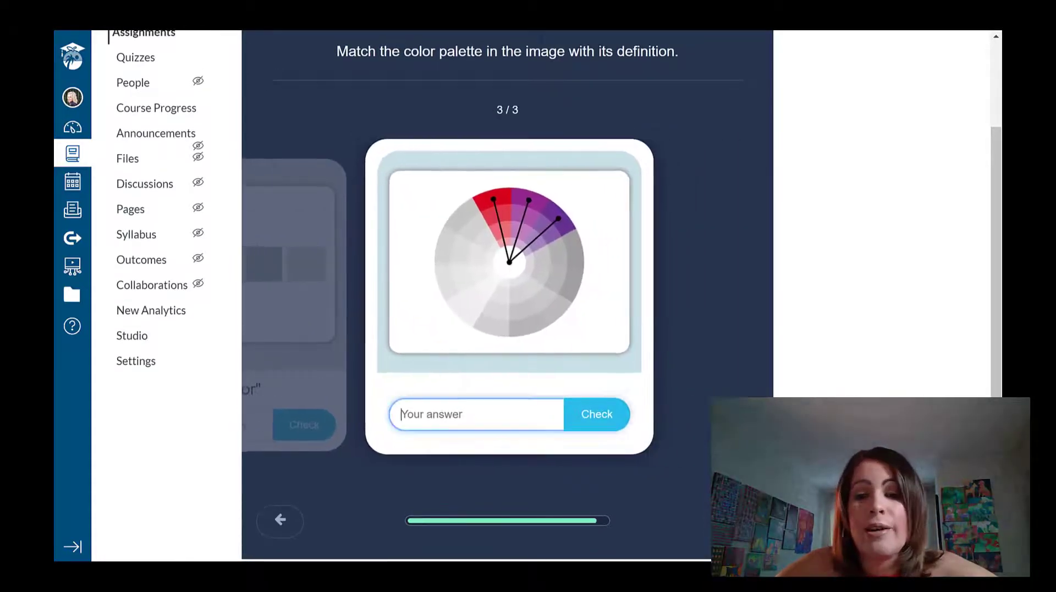
click(282, 521)
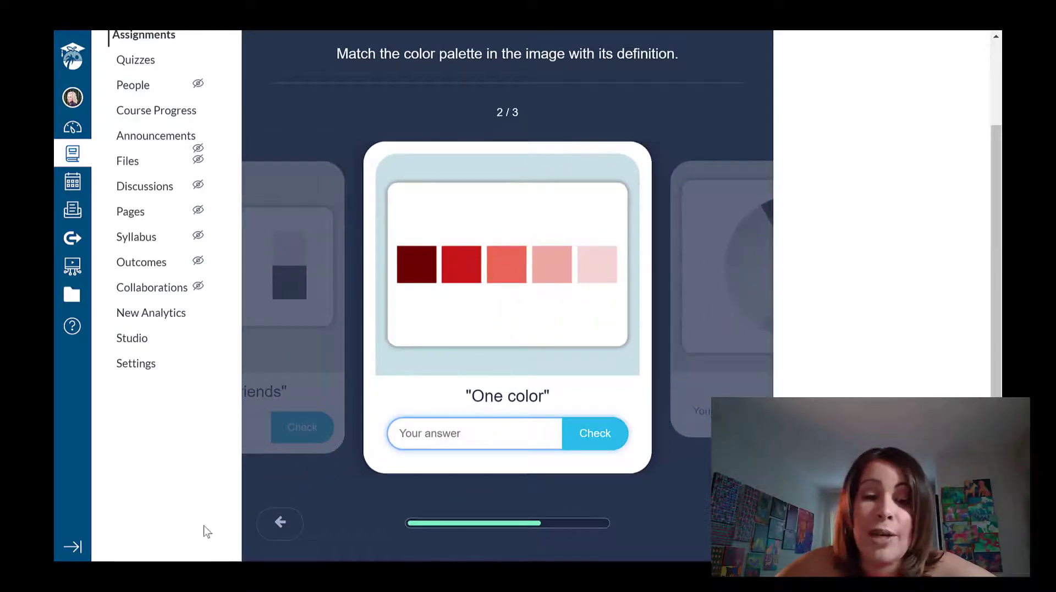
click(268, 529)
Answer the first flashcard, "Color best friends", with "Complementary" and check the answer.
click(401, 434)
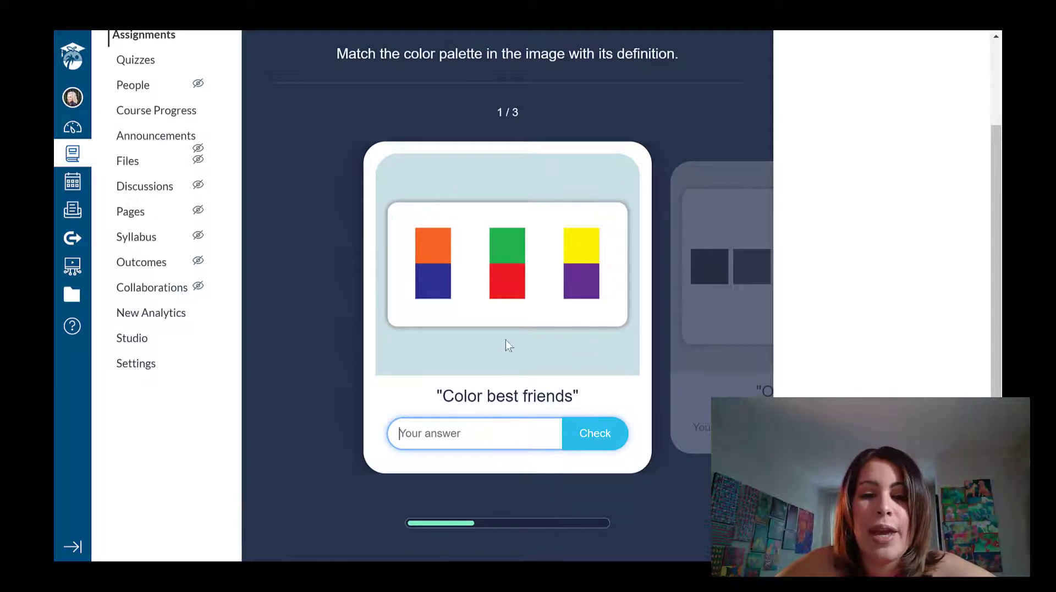
scroll(504, 333, down, 1)
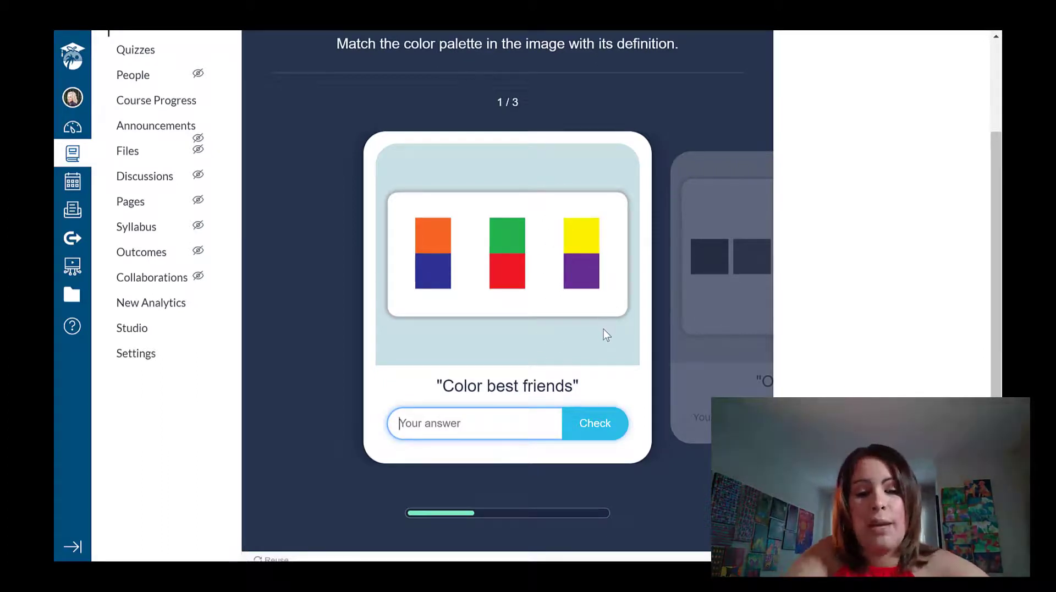
text(Complementary)
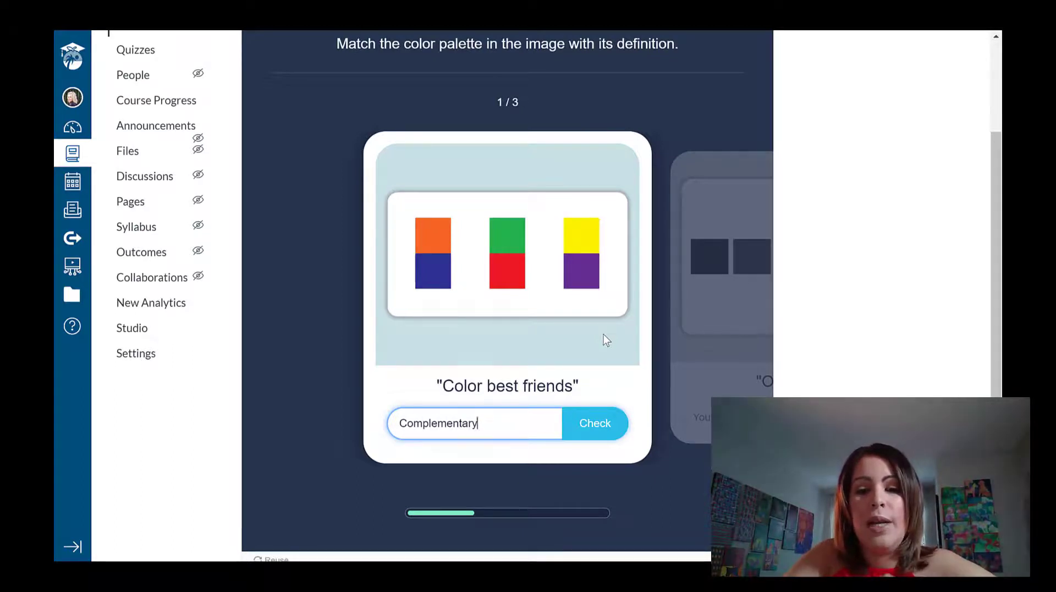
key(Return)
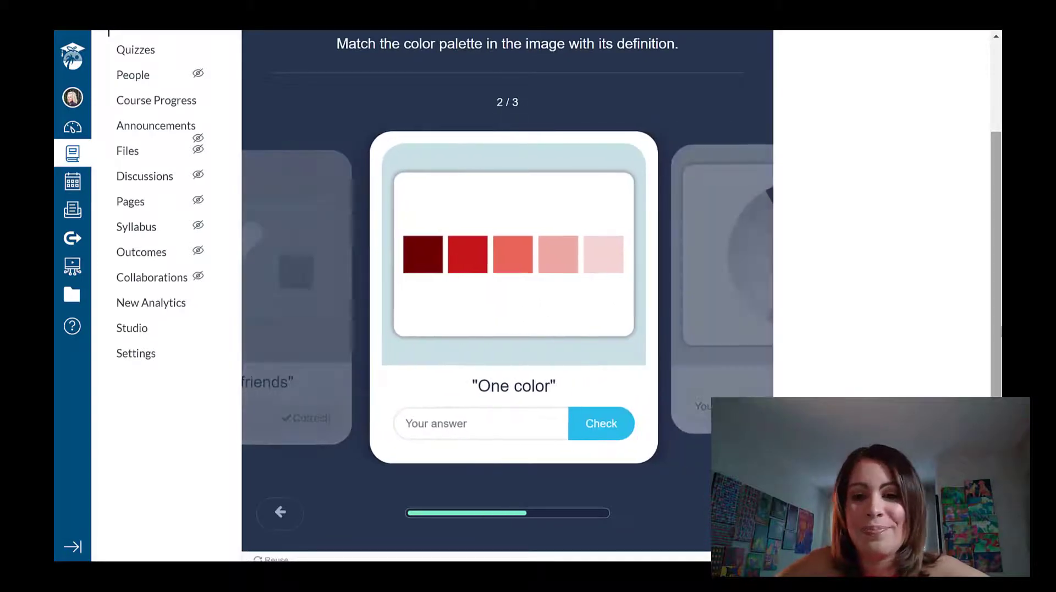
Add a new assignment named "Color Theory Drag and Drop" to the Practice Makes Perfect! module.
scroll(528, 298, up, 2)
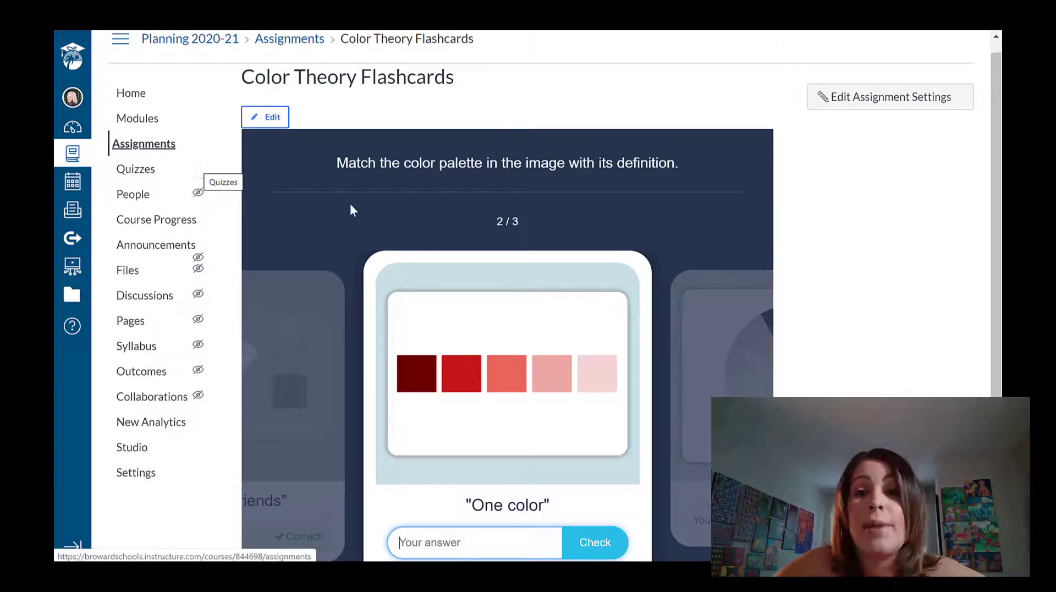
click(179, 122)
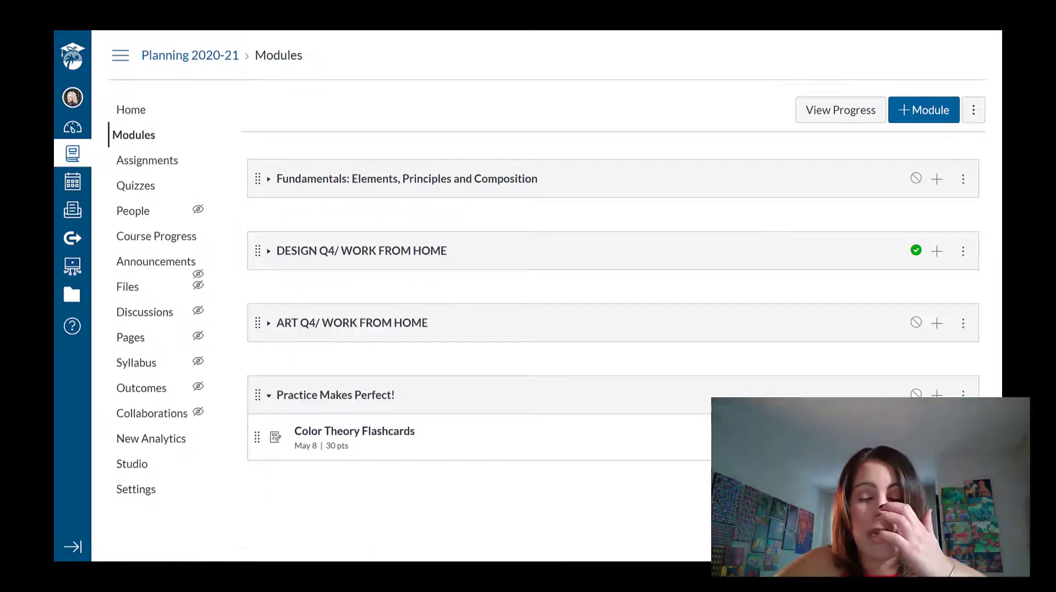
click(937, 394)
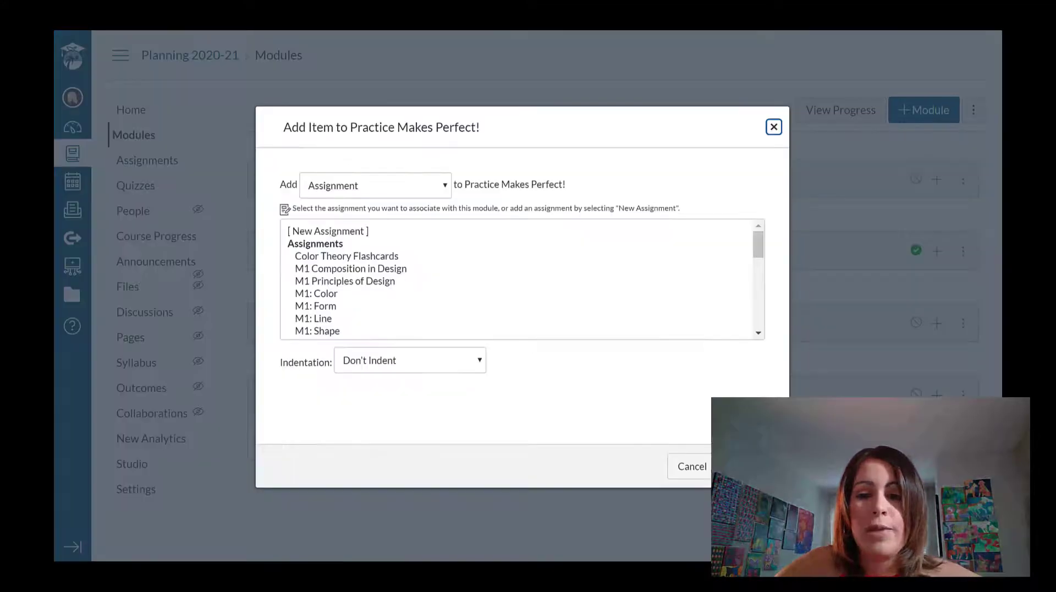
click(336, 232)
click(421, 362)
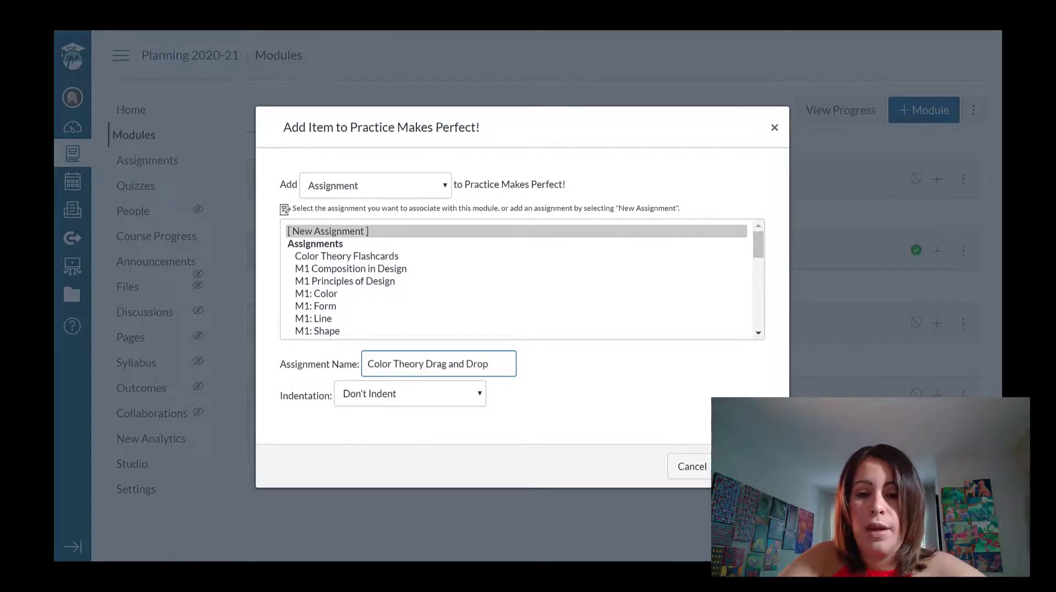
key(Return)
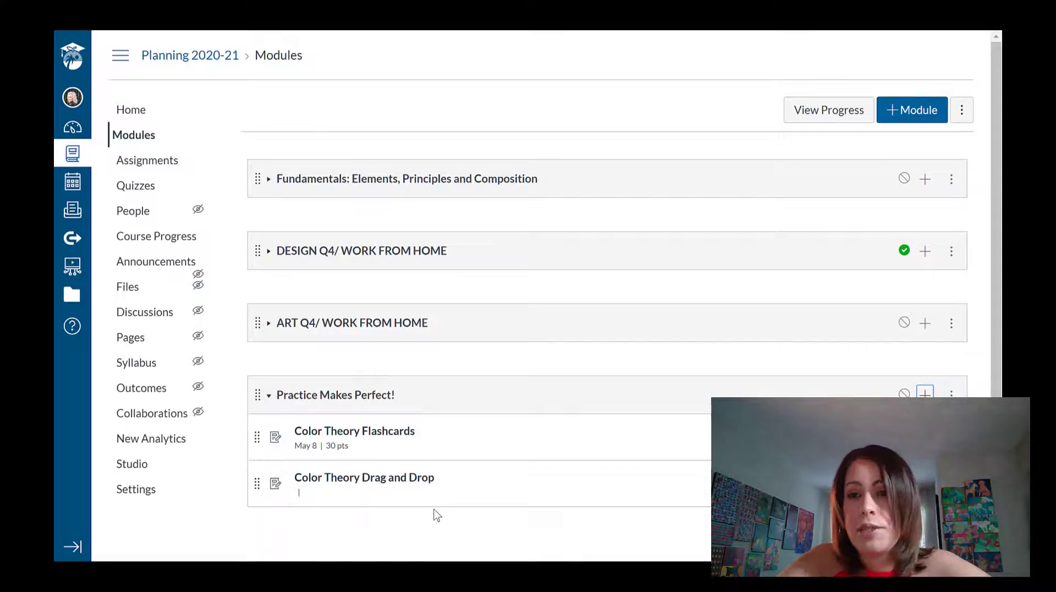
Open the Color Theory Drag and Drop assignment for editing and set its submission type to External Tool.
click(378, 480)
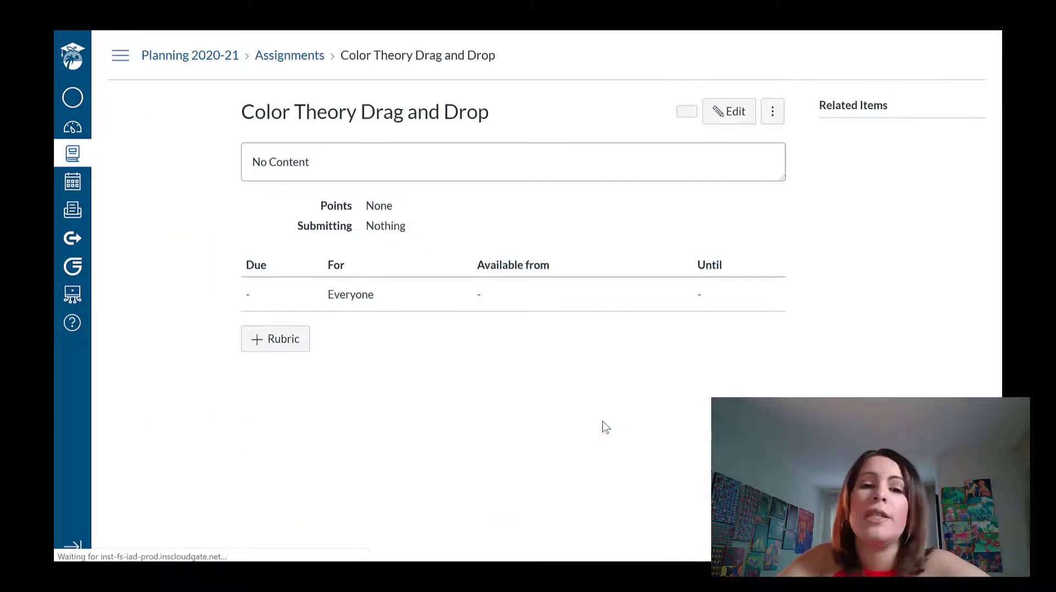
click(724, 117)
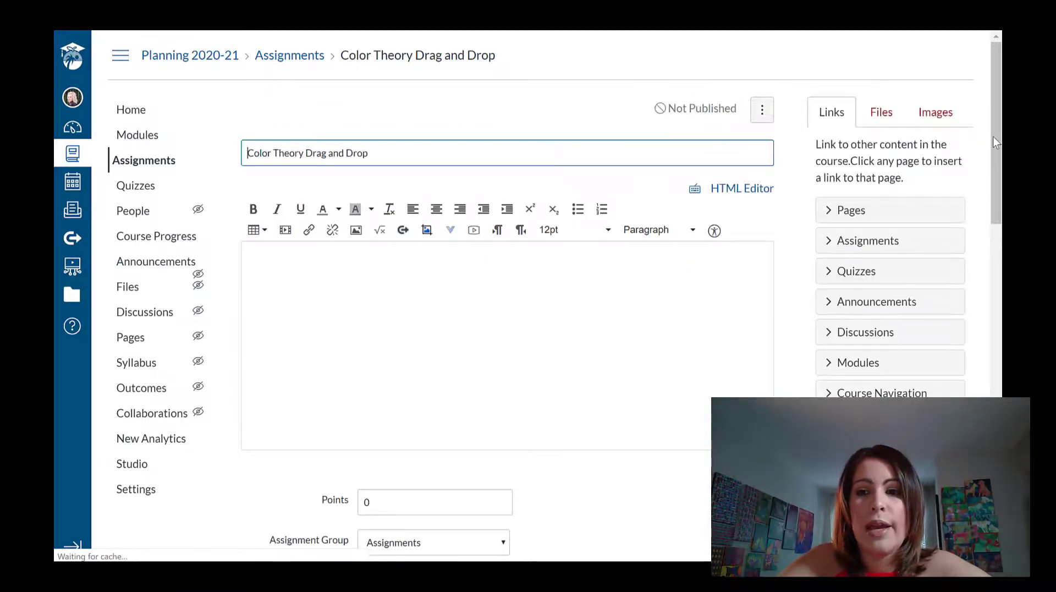
scroll(1001, 113, down, 2)
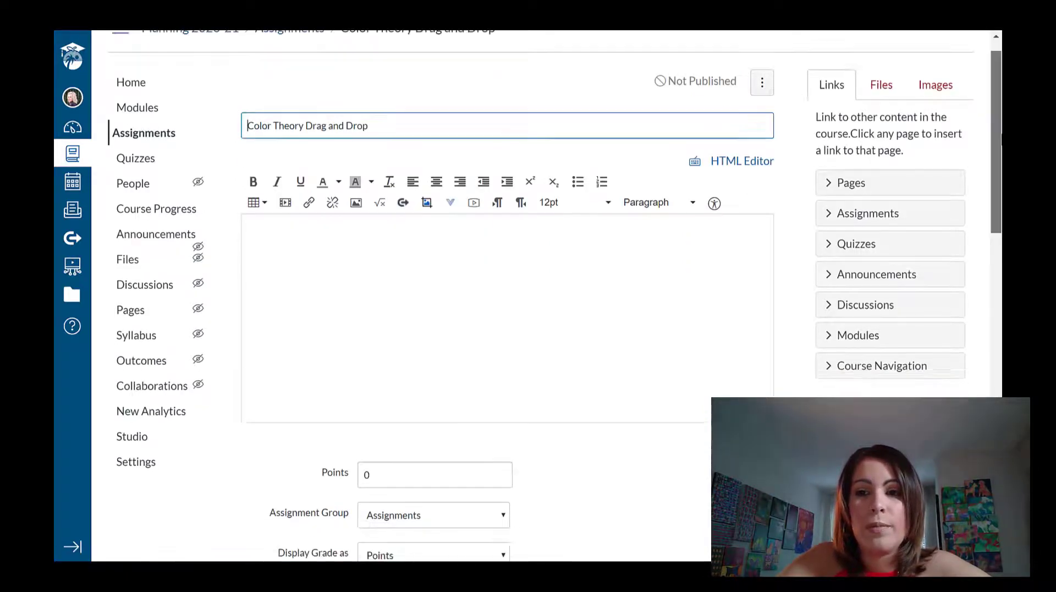
scroll(528, 298, down, 4)
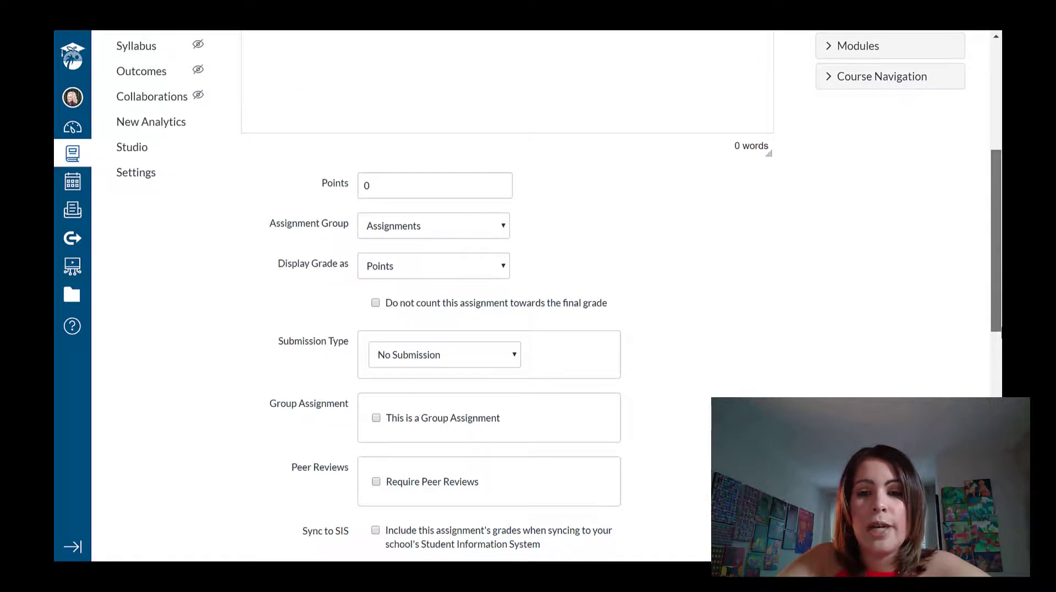
scroll(478, 367, down, 6)
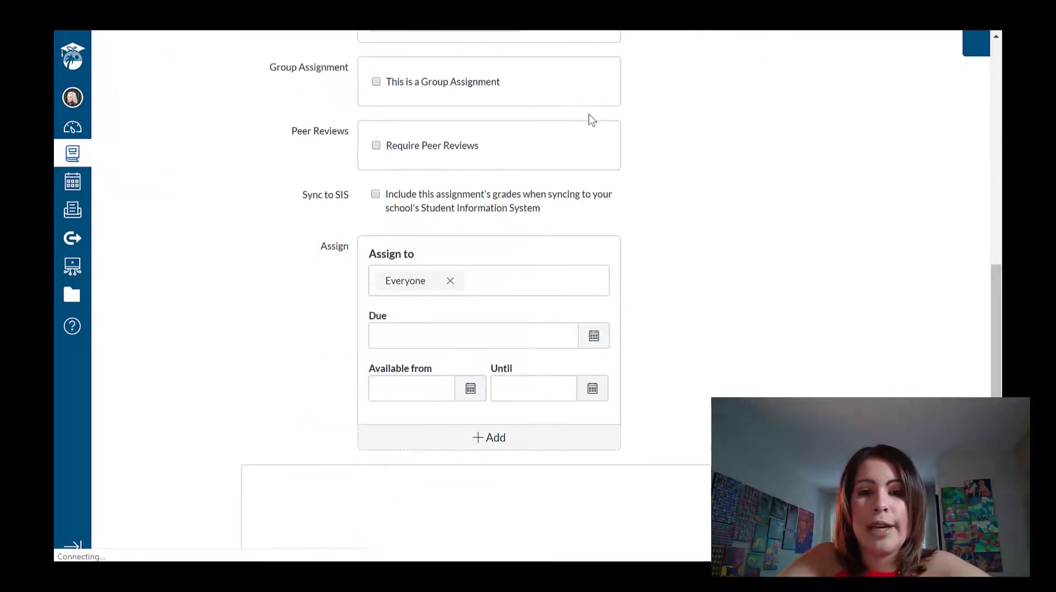
scroll(1000, 274, up, 3)
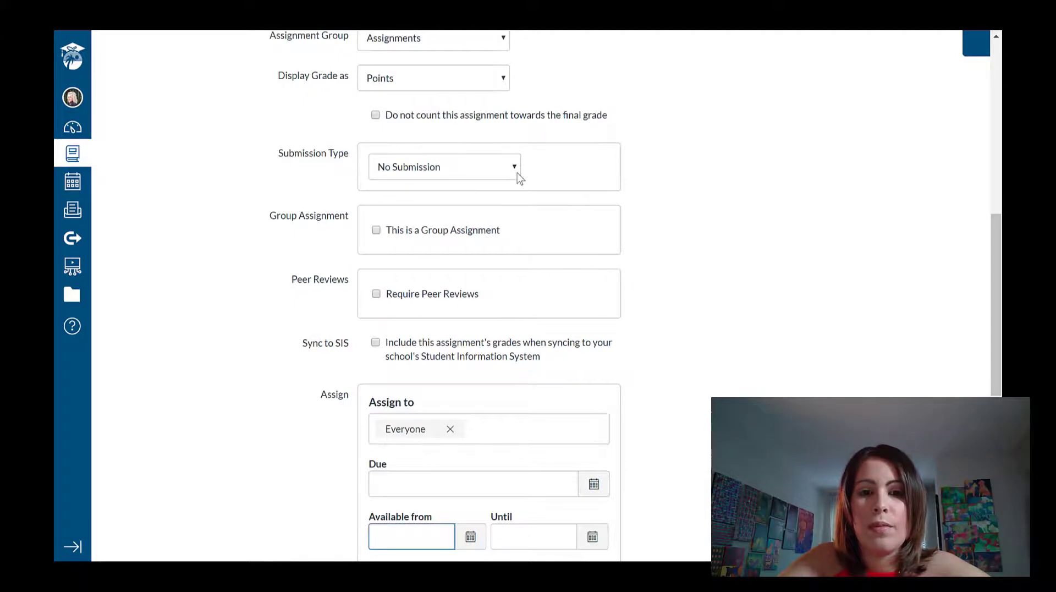
click(517, 171)
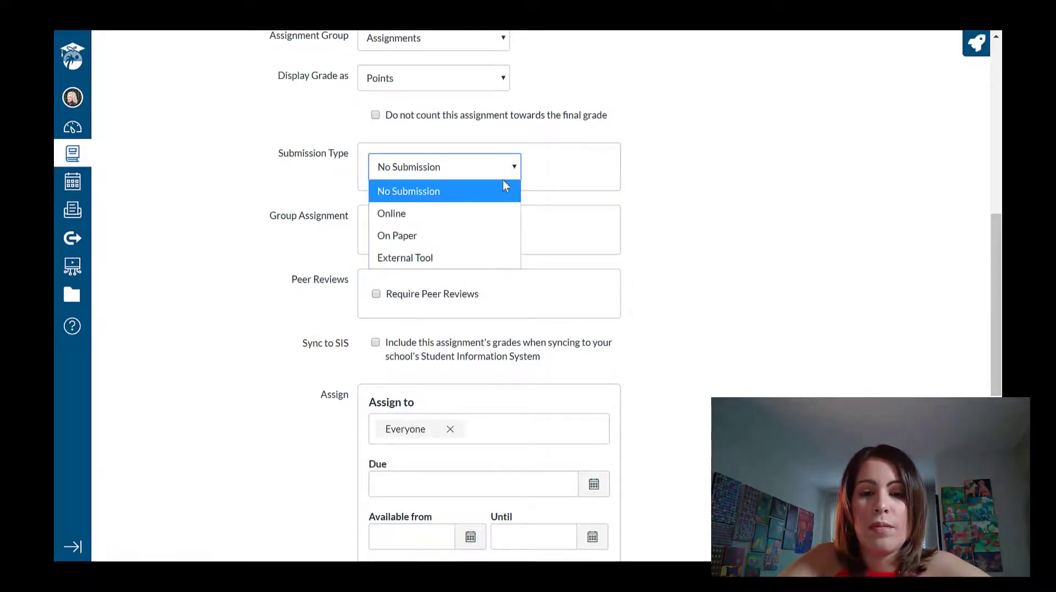
click(443, 256)
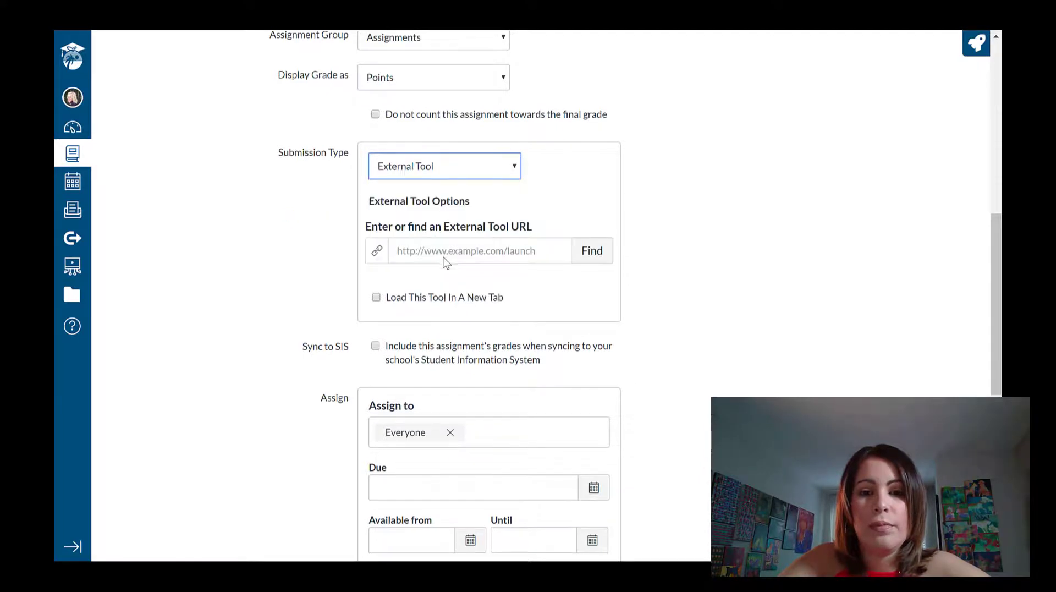
Find the assignment's external tool in the list of configured tools and choose H5P.com.
click(585, 257)
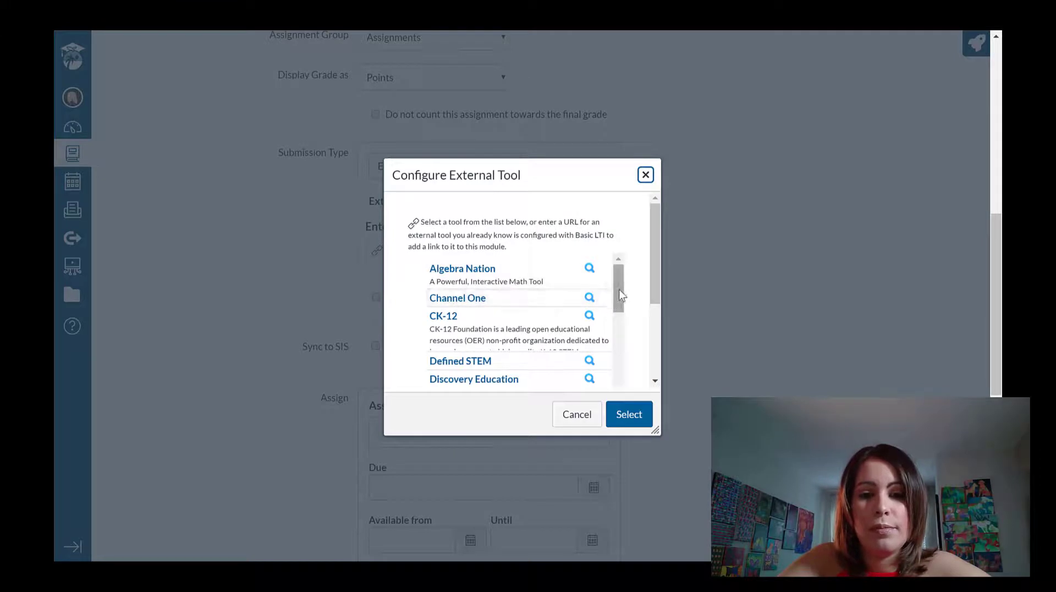
scroll(611, 331, down, 5)
scroll(609, 320, up, 2)
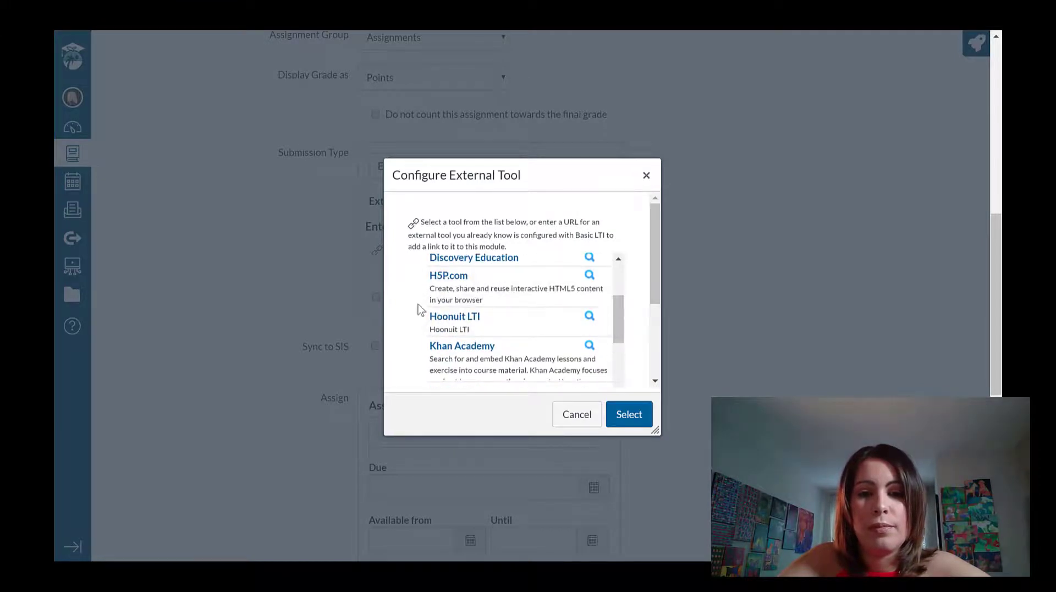
click(449, 276)
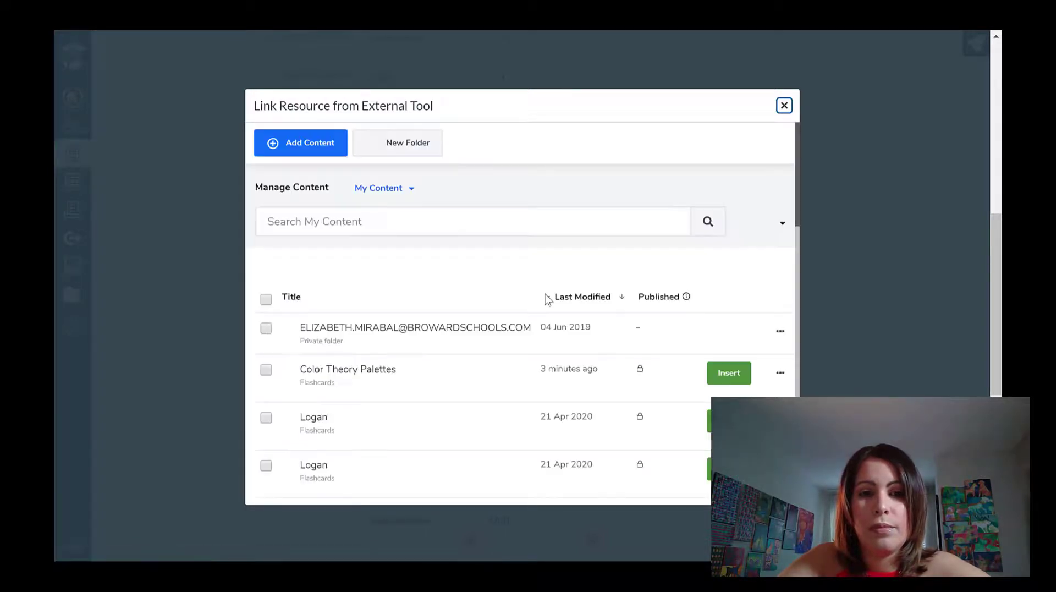
Create new H5P content using the Drag the Words content type.
click(312, 145)
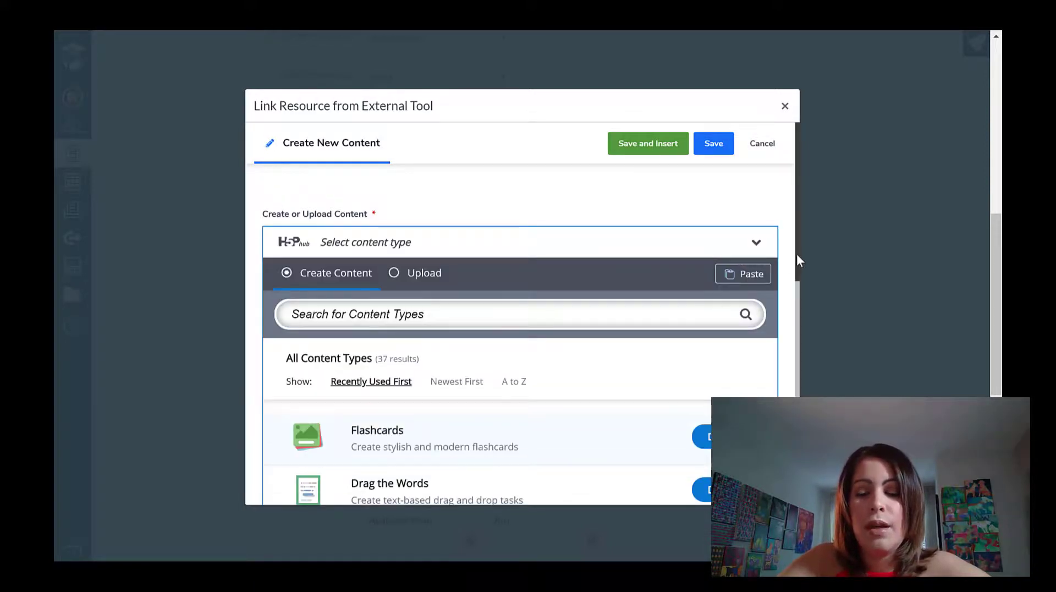
drag(797, 260, 792, 328)
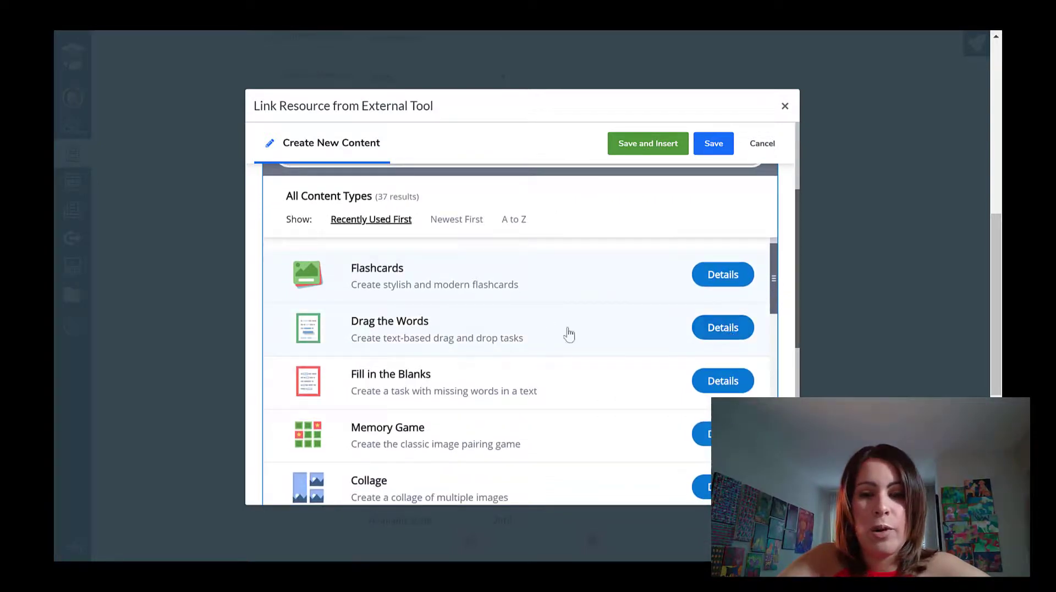
click(709, 332)
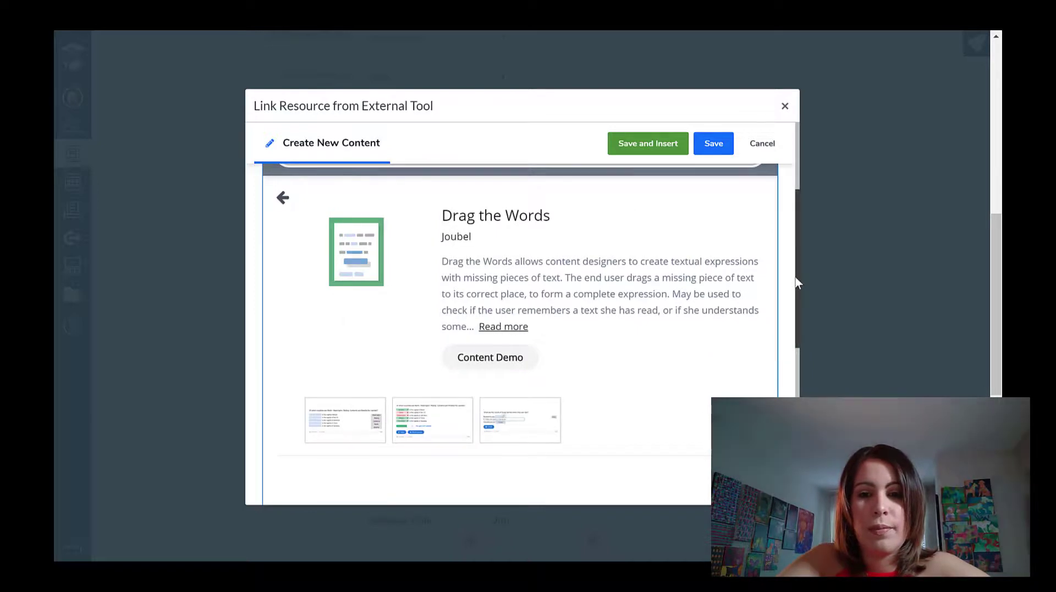
drag(795, 283, 790, 355)
click(744, 312)
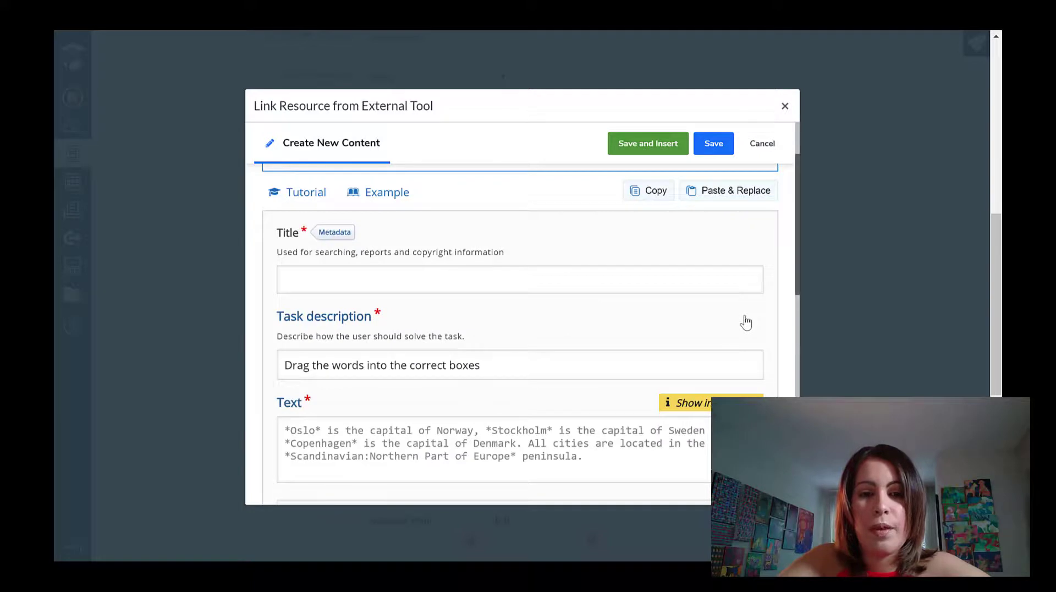
Title the Drag the Words content "Color Theory Drag and Drop".
click(588, 272)
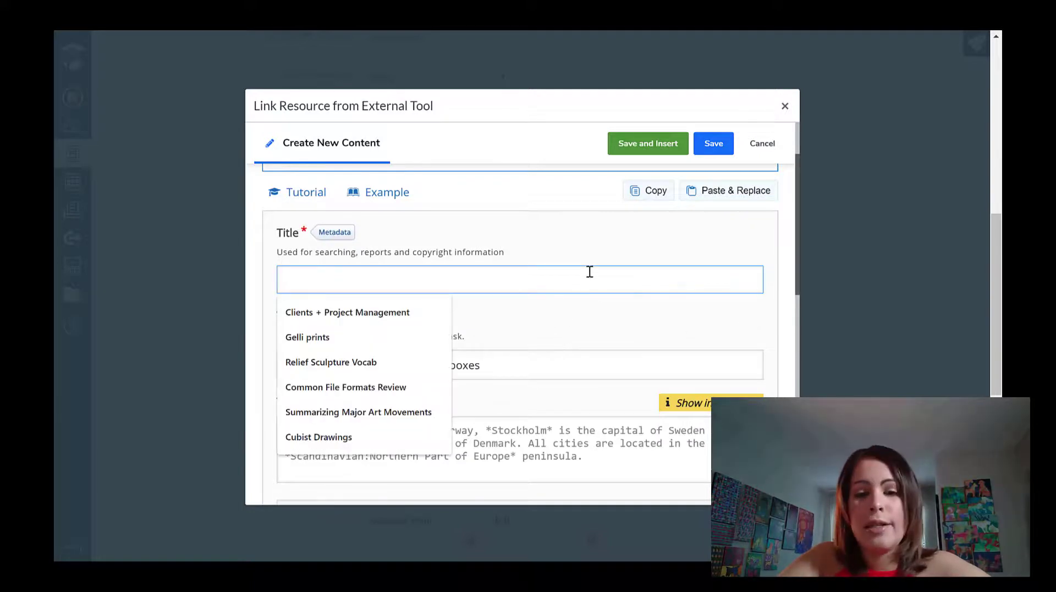
text(Color)
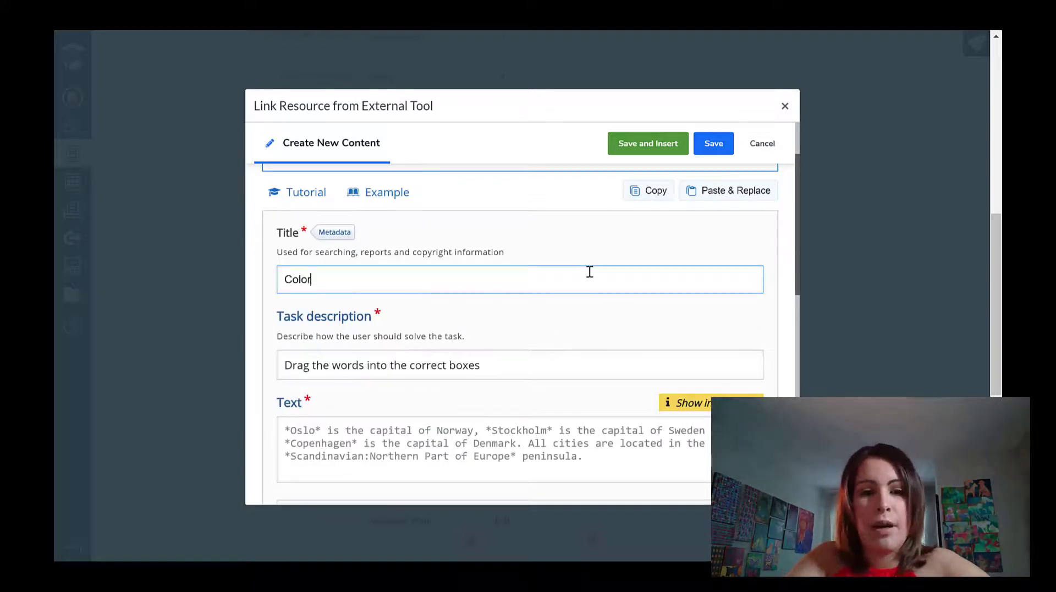
text( Thoe)
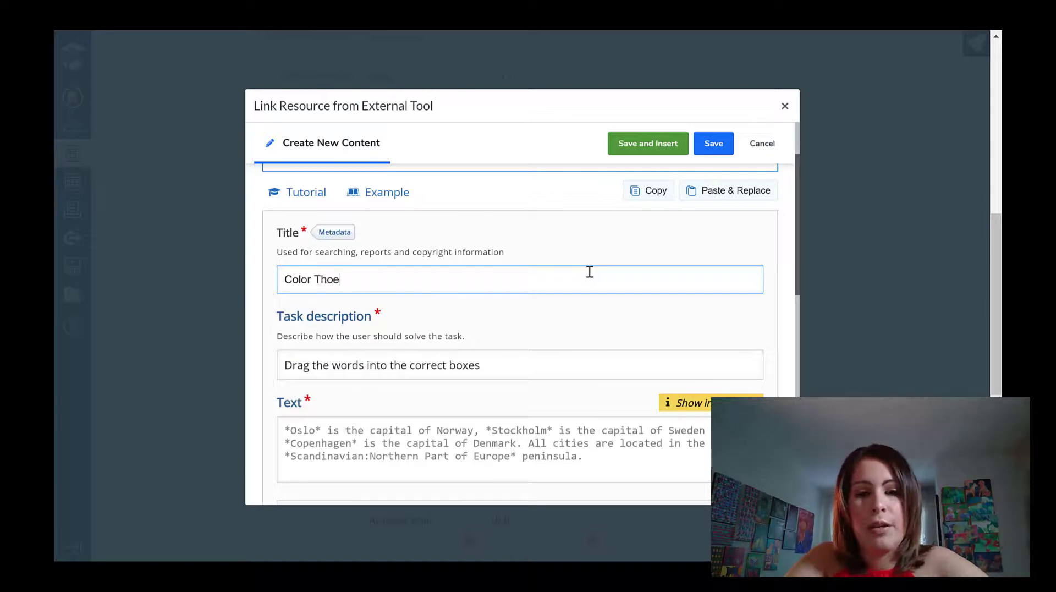
key(BackSpace)
key(BackSpace)
text(eory)
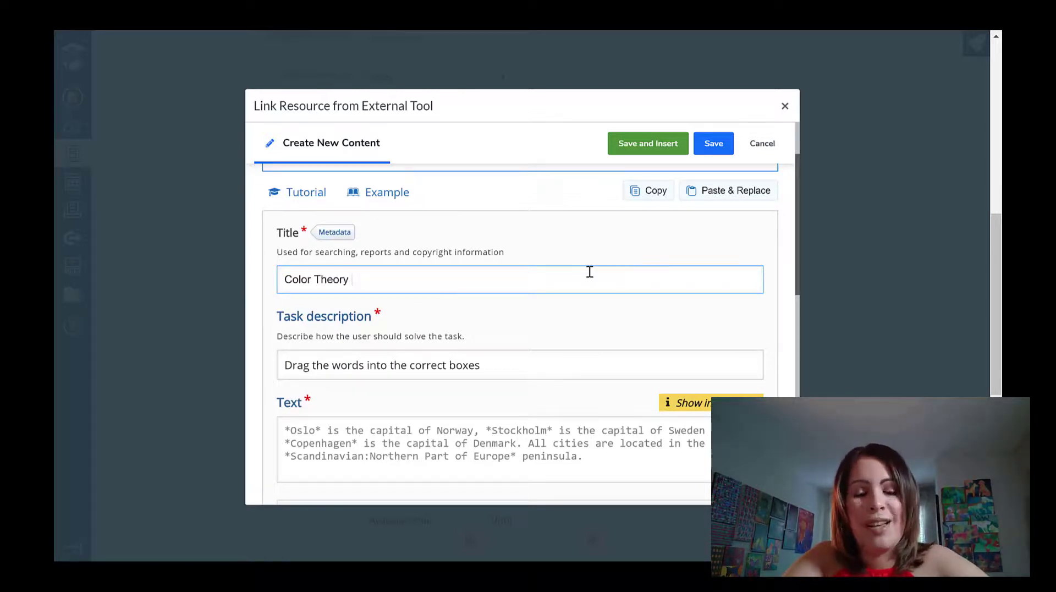
text(ory Drag and D)
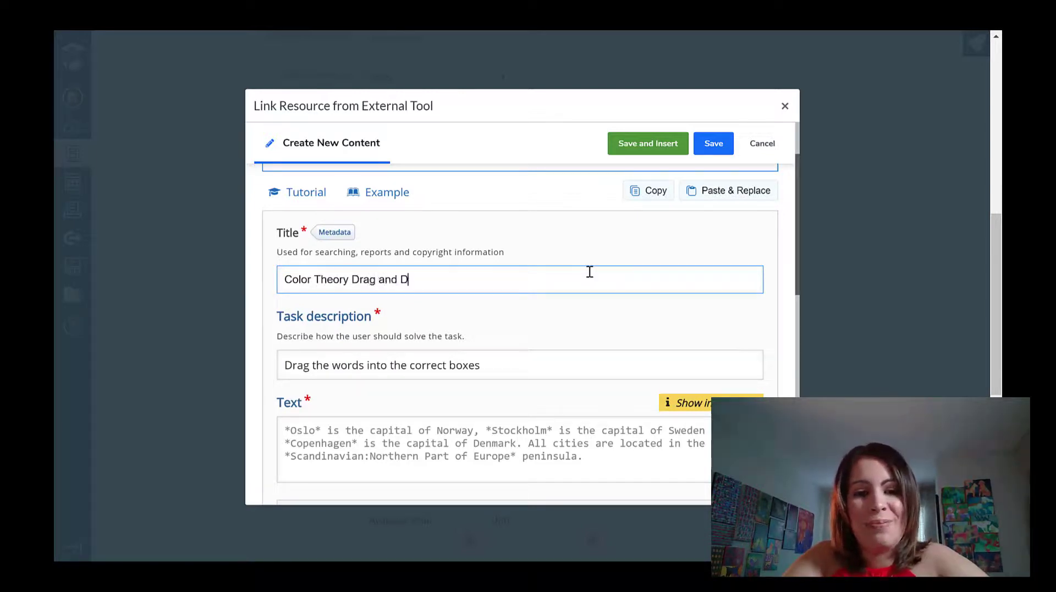
key(BackSpace)
key(BackSpace)
text(op)
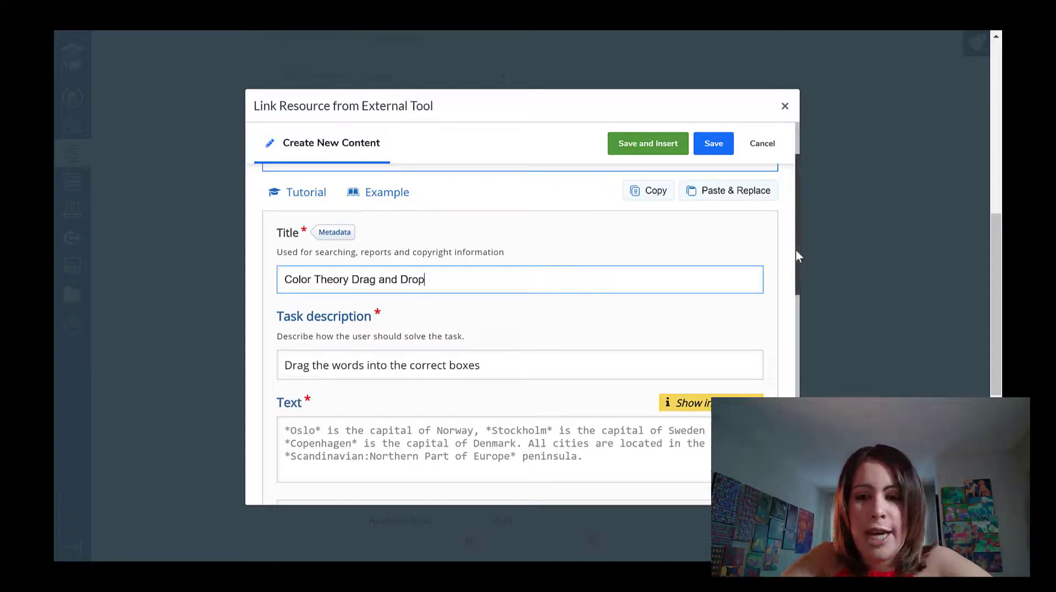
Enter the activity text "A monochromatic color scheme uses 1 color and different values of that color.".
scroll(797, 252, down, 3)
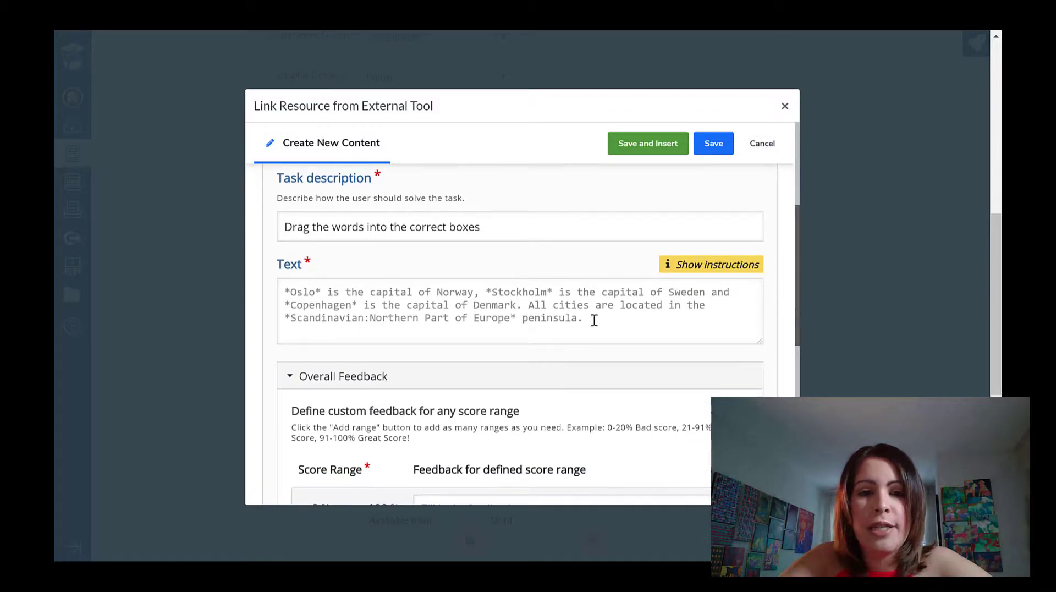
click(593, 315)
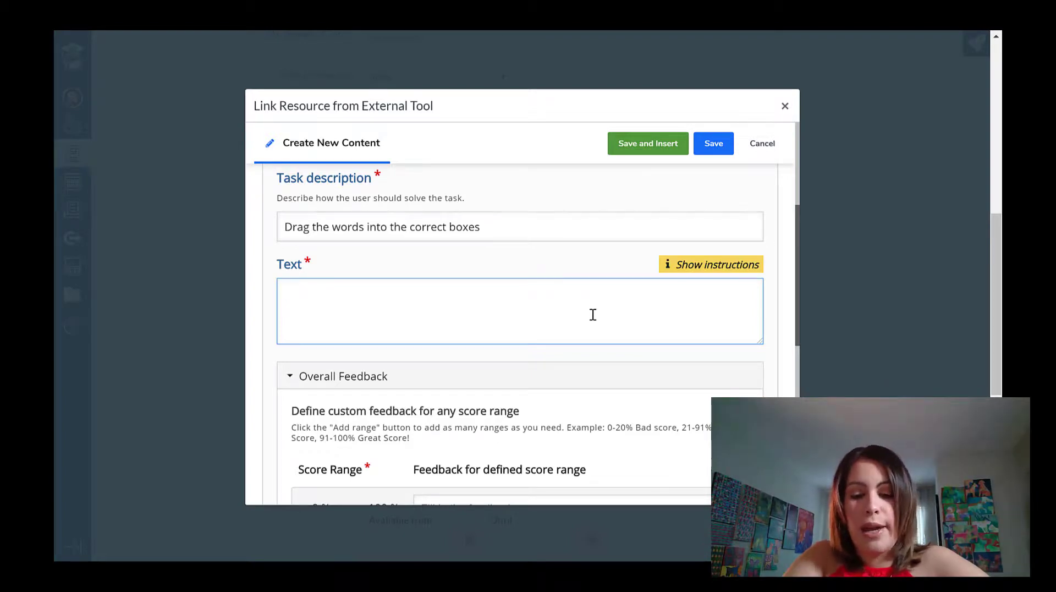
text(monochormat)
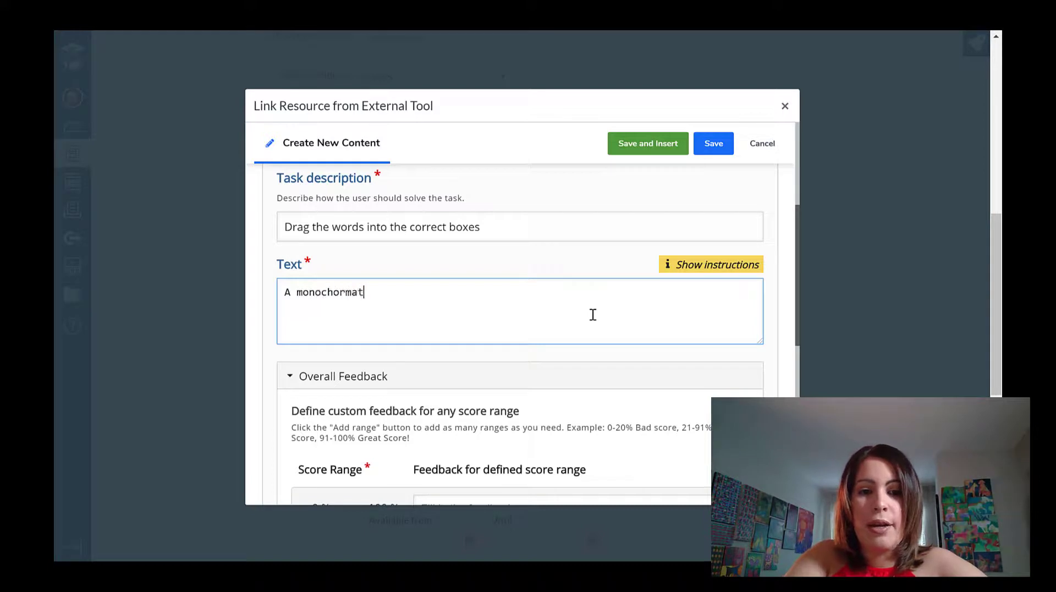
key(BackSpace)
key(BackSpace)
key(BackSpace)
key(BackSpace)
key(BackSpace)
text(romatic color scheme)
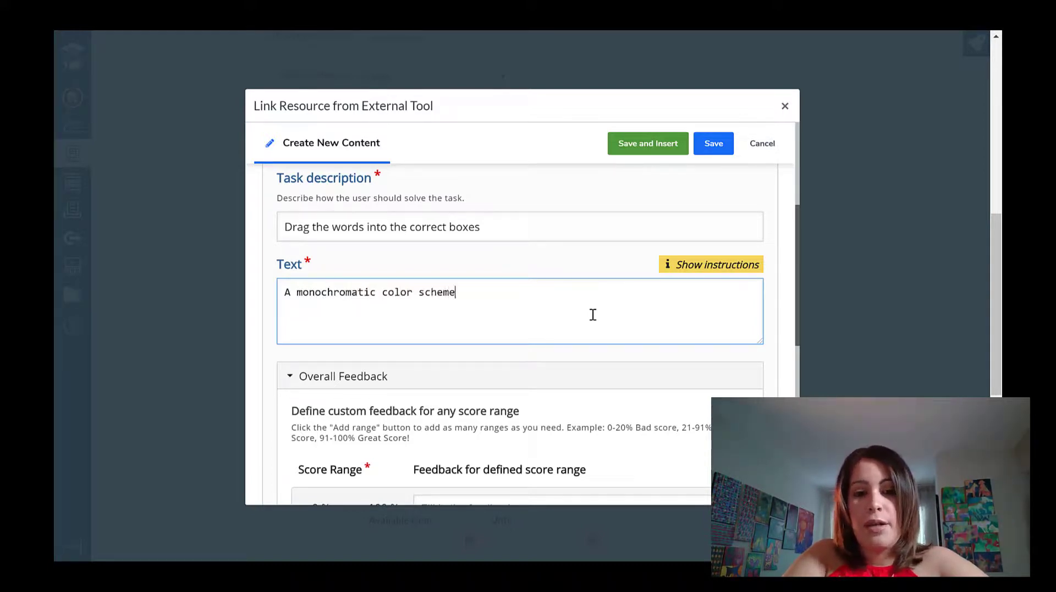
text( uses 1 color and diff)
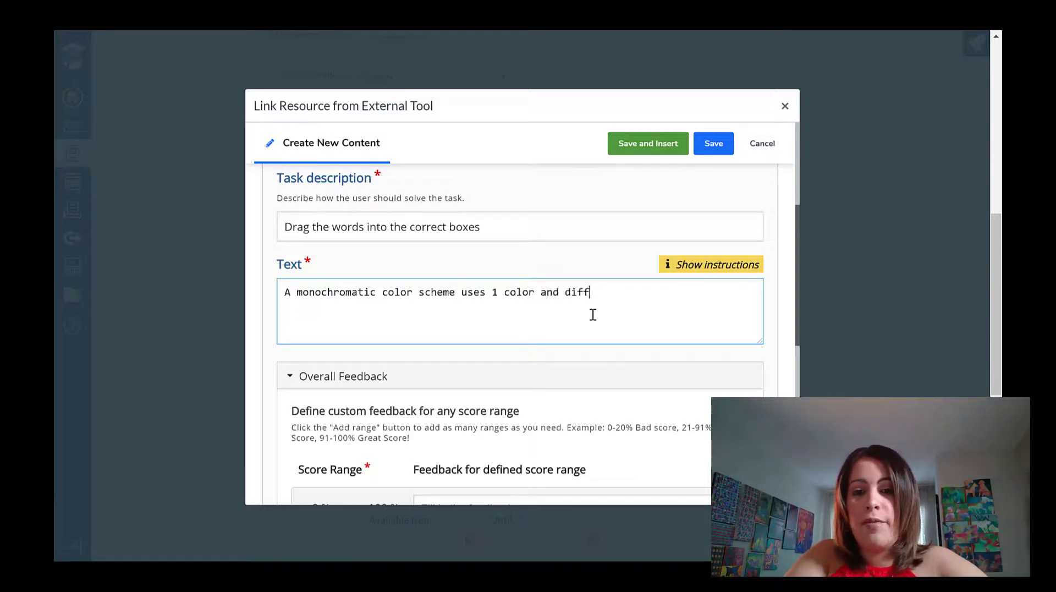
text(erent values of)
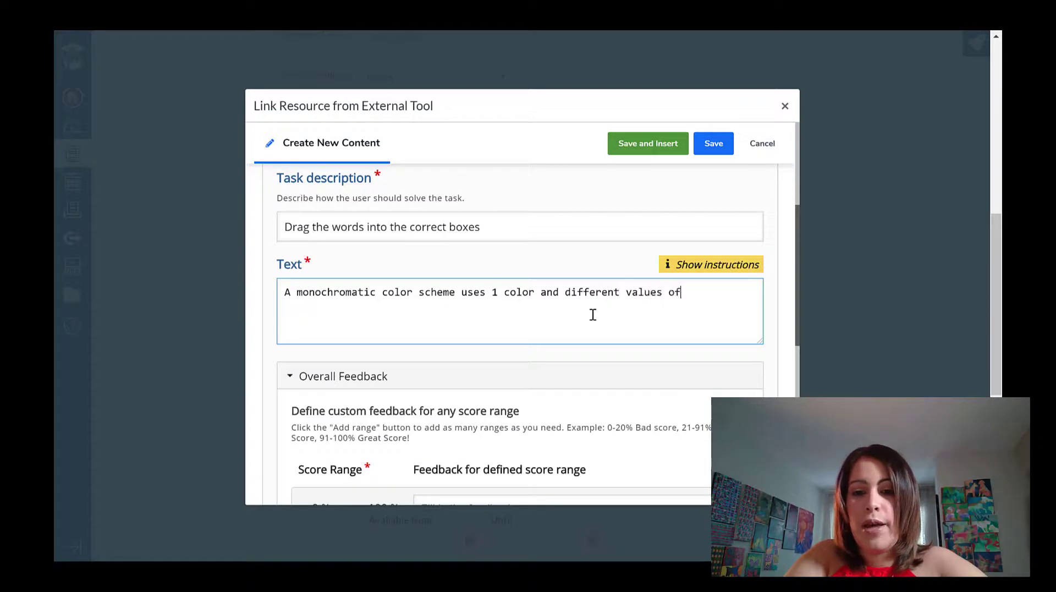
text( that color)
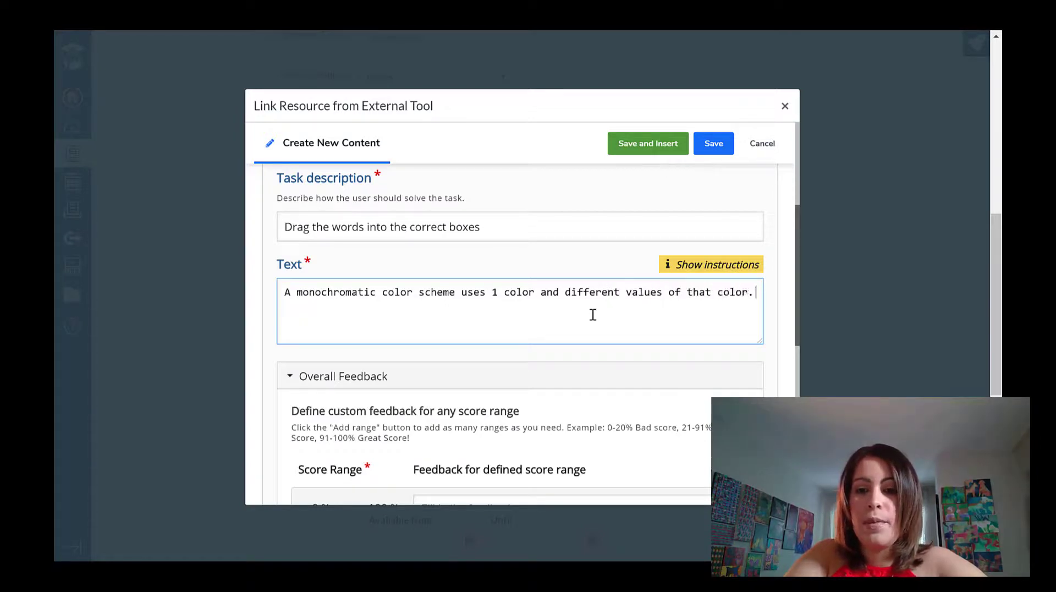
text(.)
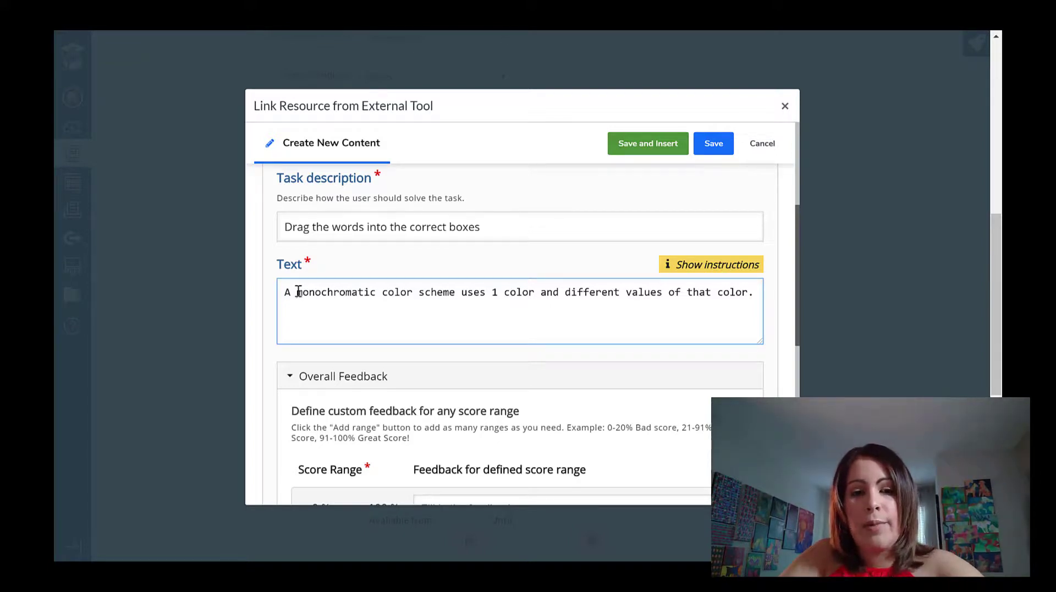
Mark "monochromatic" and "values" in the first sentence as draggable words by enclosing each in asterisks.
text(*)
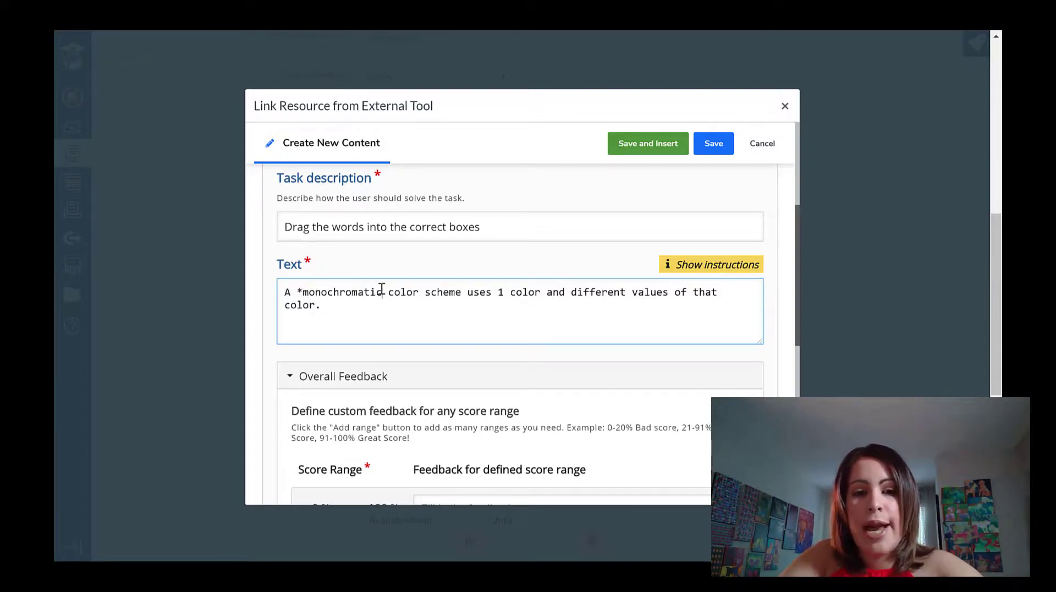
click(382, 289)
text(*)
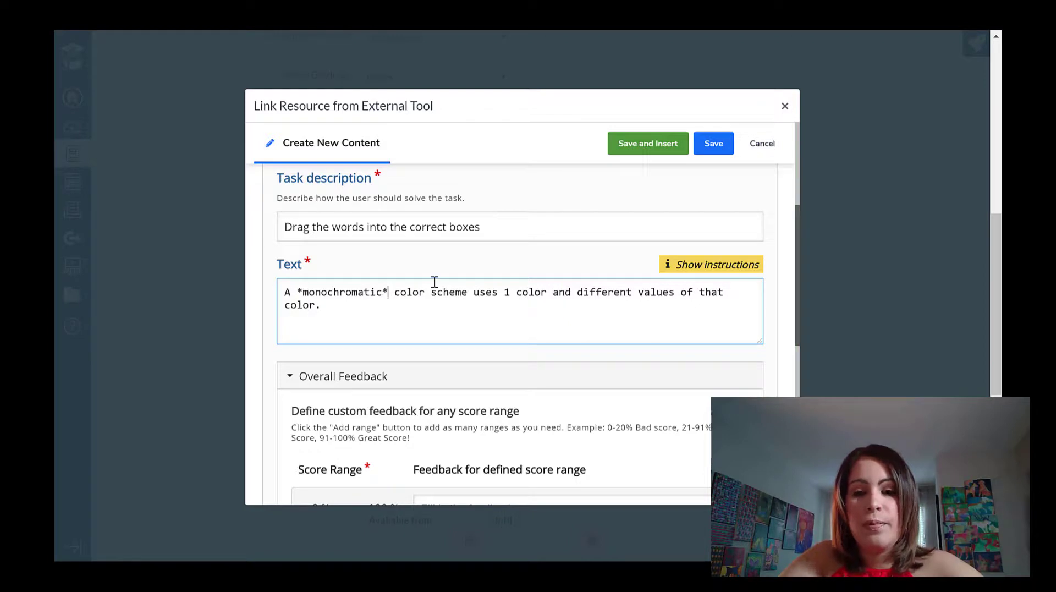
click(640, 291)
text(*)
click(681, 291)
text(*)
Add a second line to the text: "Complementary color schemes match one warm color and one cool color.".
click(582, 326)
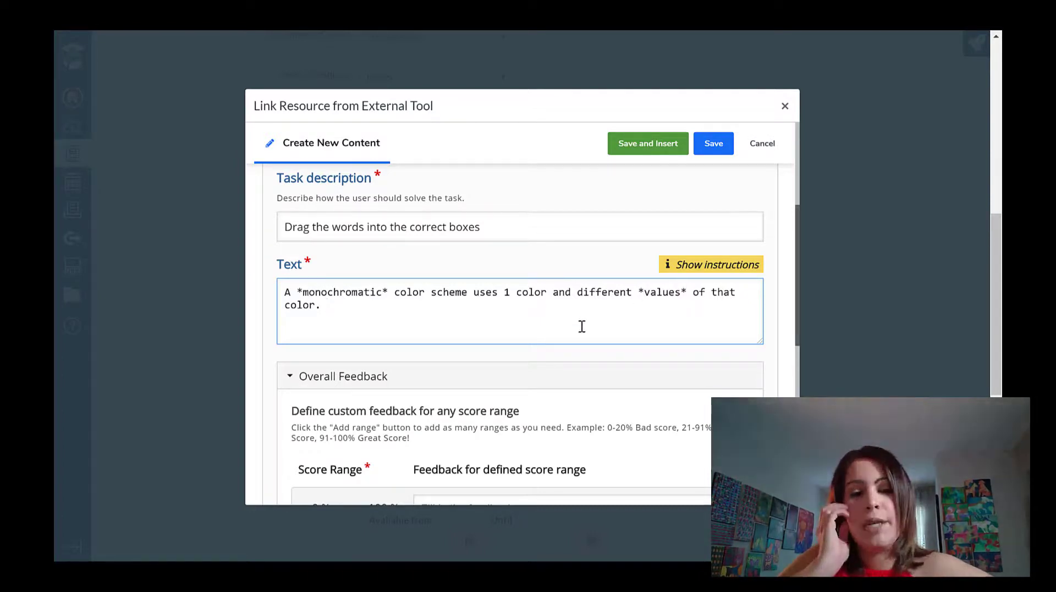
key(Return)
text(Completementary color schemes match)
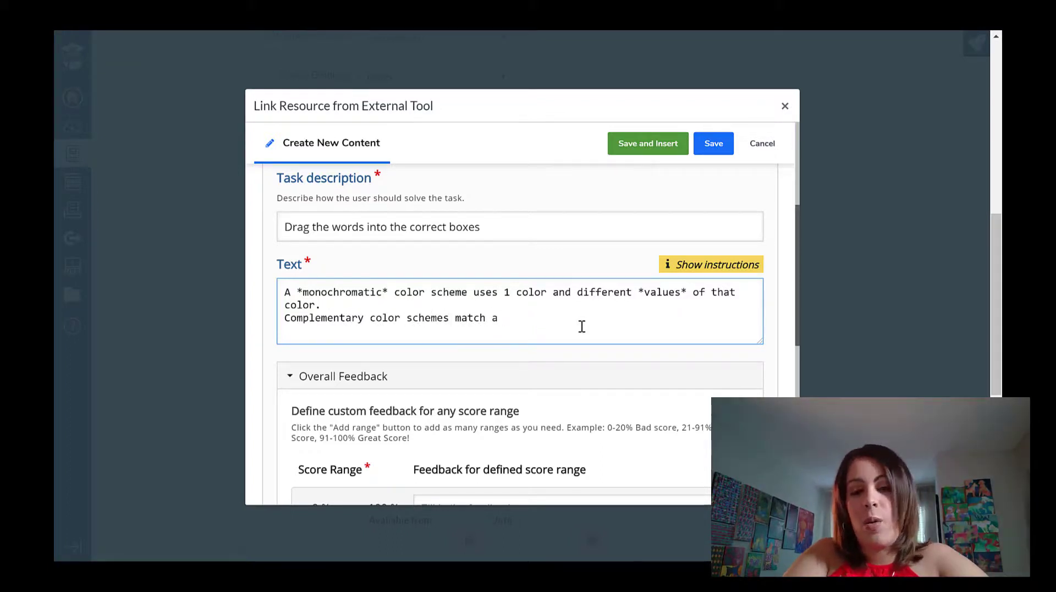
text( a)
key(BackSpace)
text(one warm)
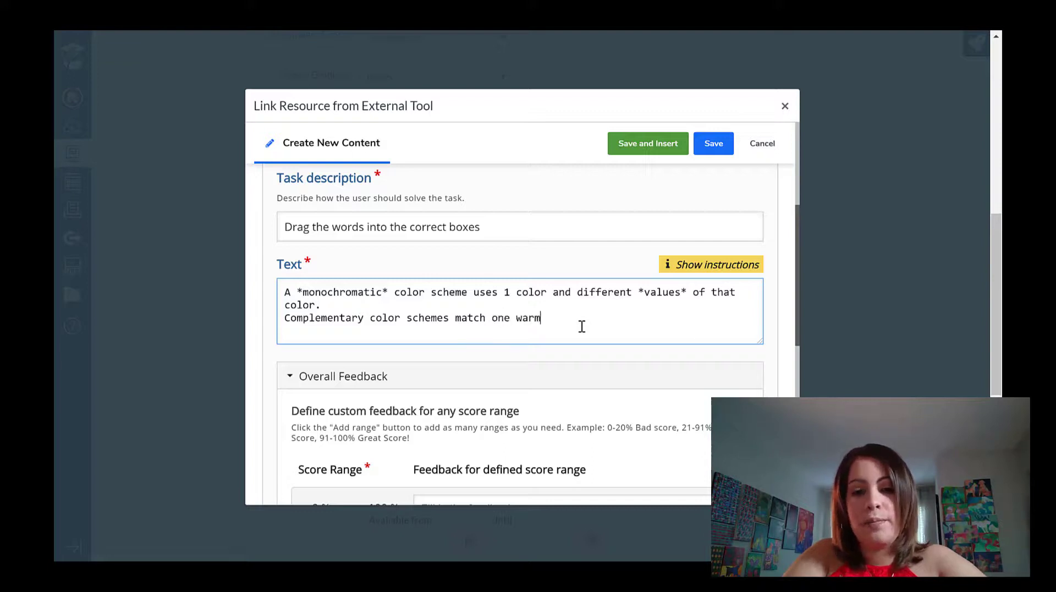
text( color and o)
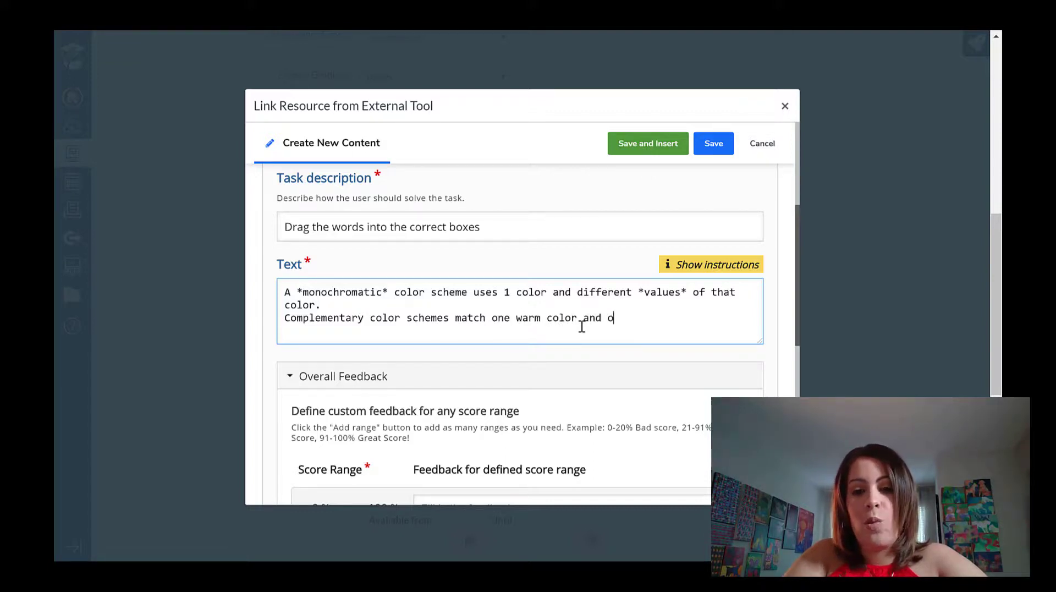
text(ne cool color.)
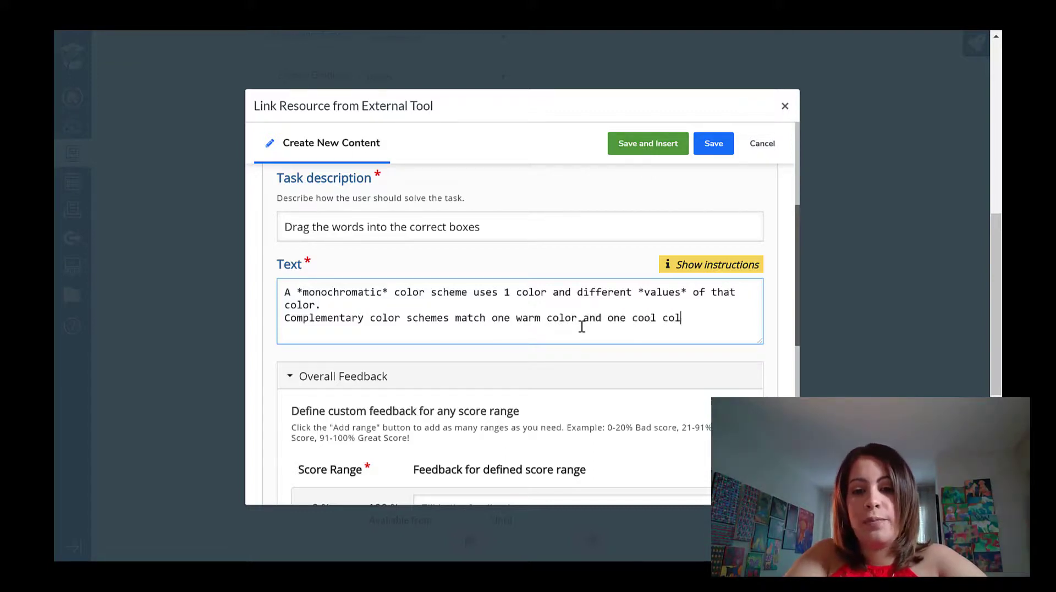
Enclose "Complementary", "warm" and "cool" in the second sentence in asterisks to make them draggable words.
click(285, 319)
text(*)
click(370, 319)
text(*)
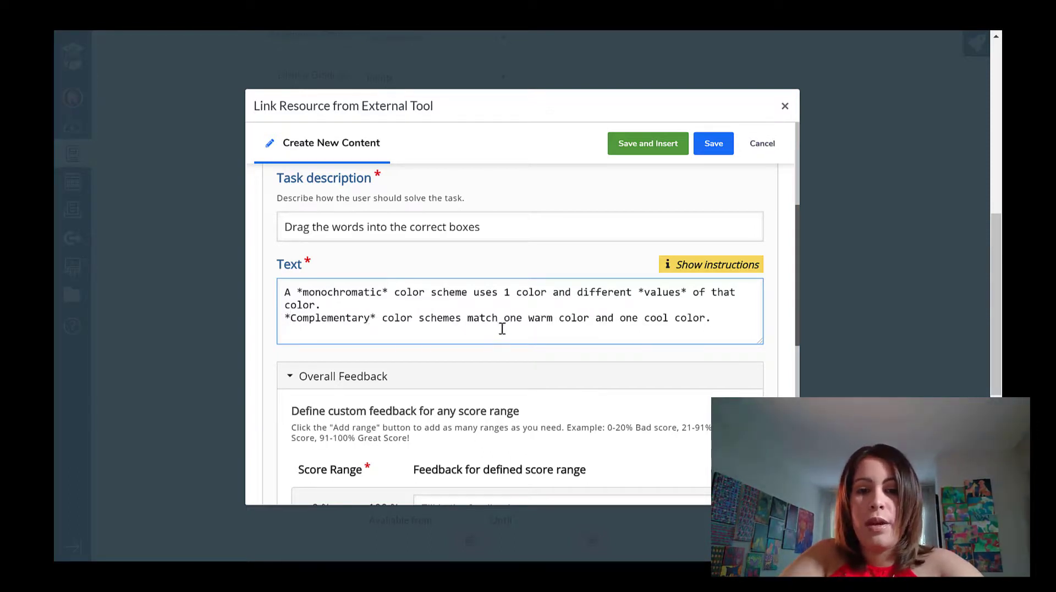
click(529, 318)
text(*)
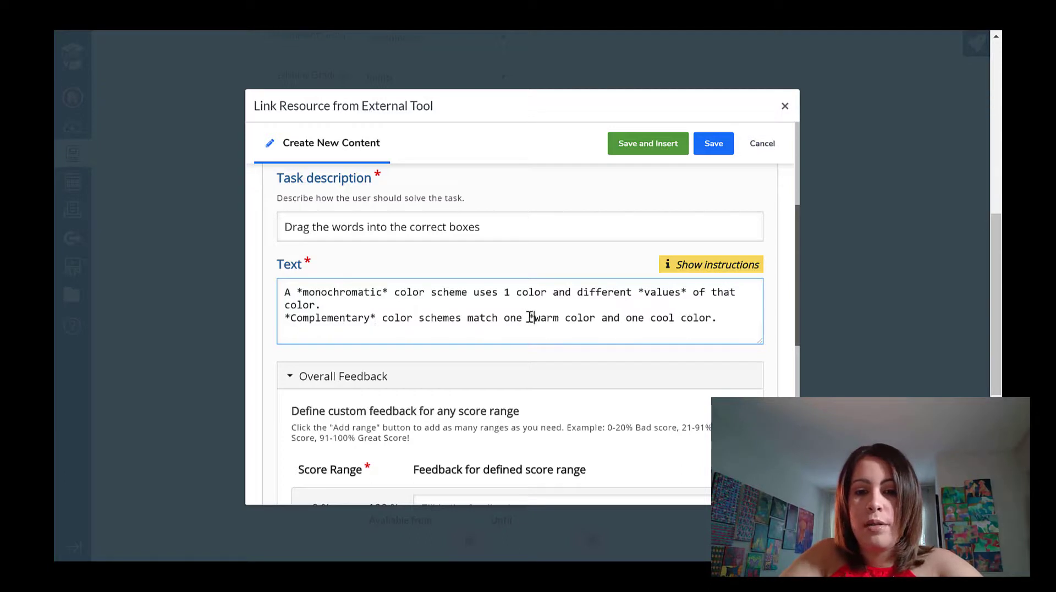
click(559, 315)
text(*)
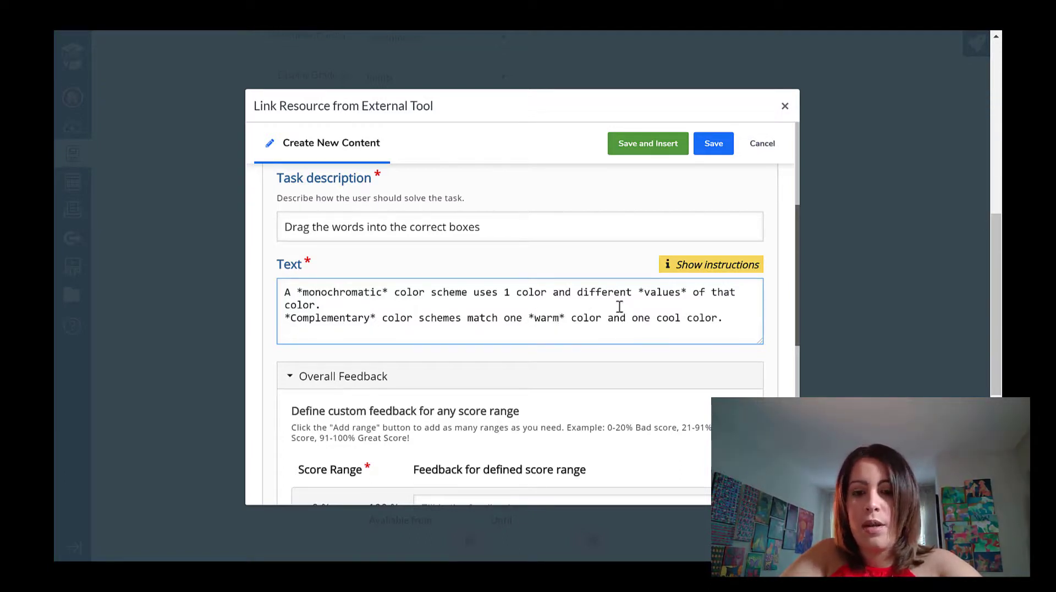
click(658, 316)
text(*)
click(687, 318)
text(*)
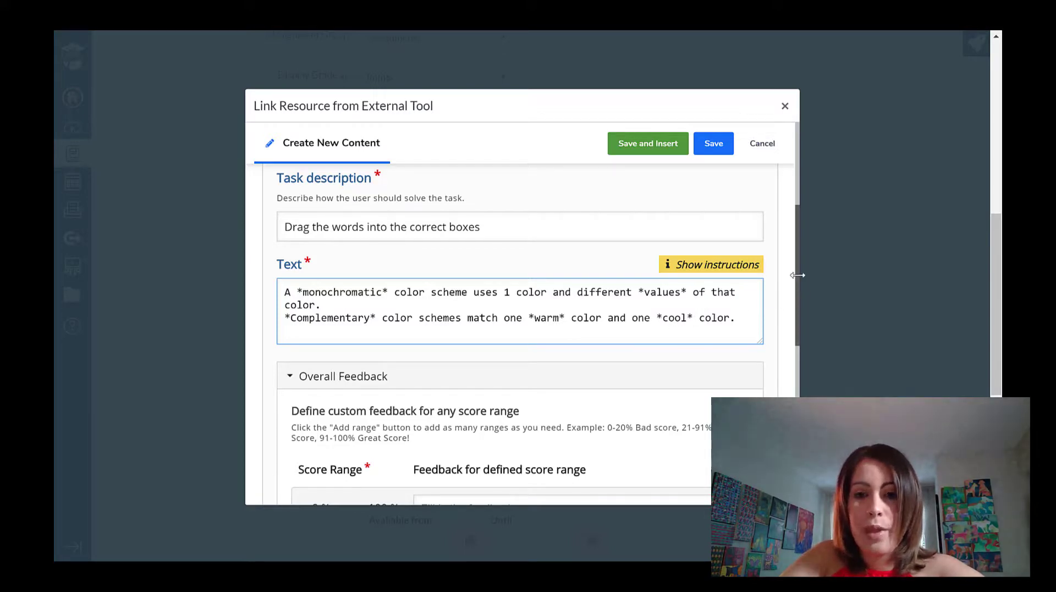
Save and insert the Drag the Words content, and confirm H5P.com as the assignment's external tool.
scroll(797, 278, down, 4)
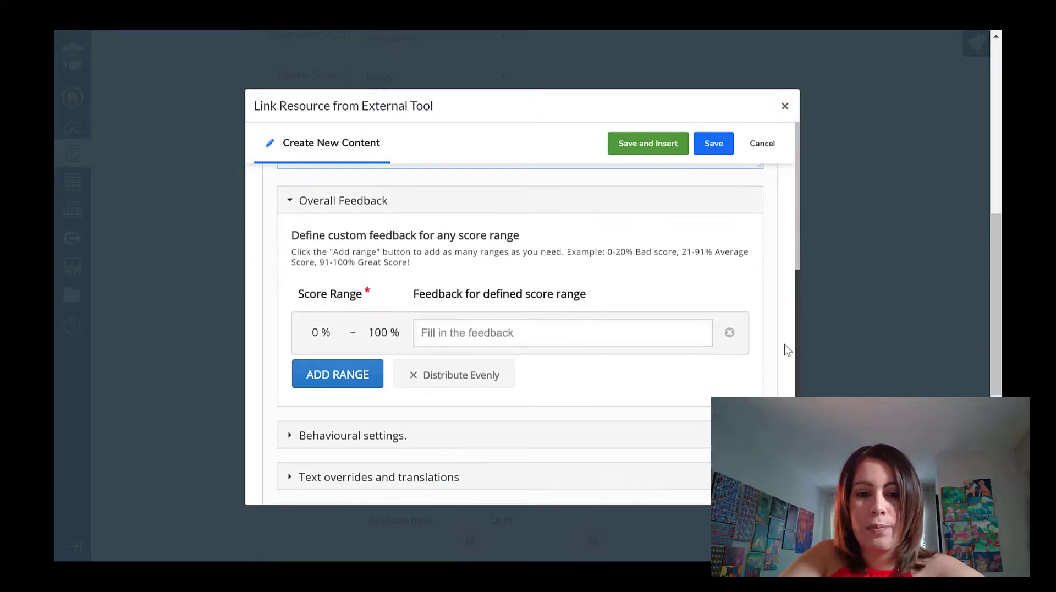
scroll(781, 358, up, 1)
scroll(778, 358, down, 3)
scroll(773, 385, up, 3)
scroll(772, 345, up, 5)
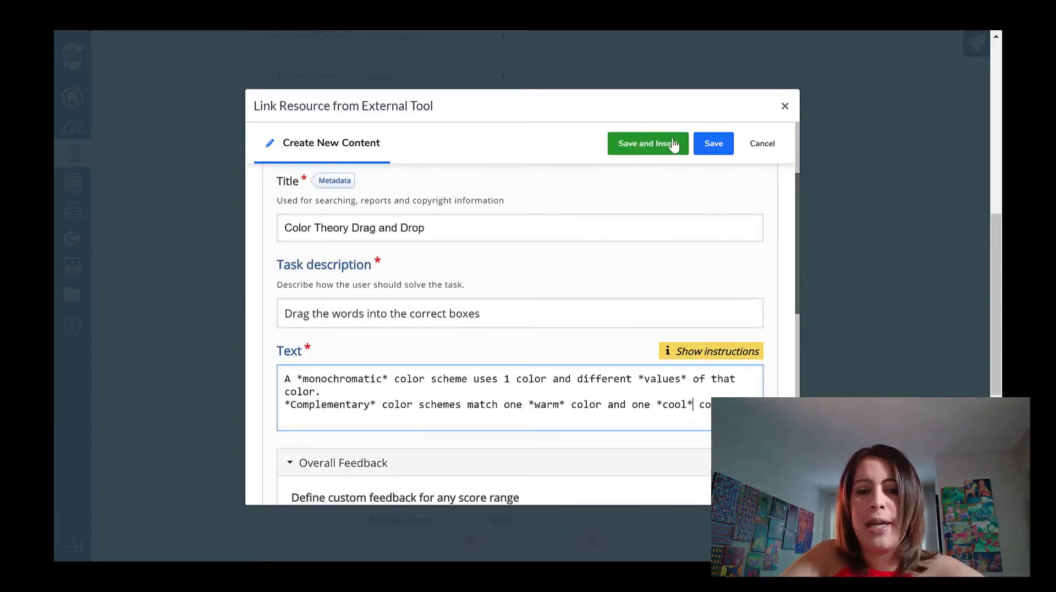
click(636, 145)
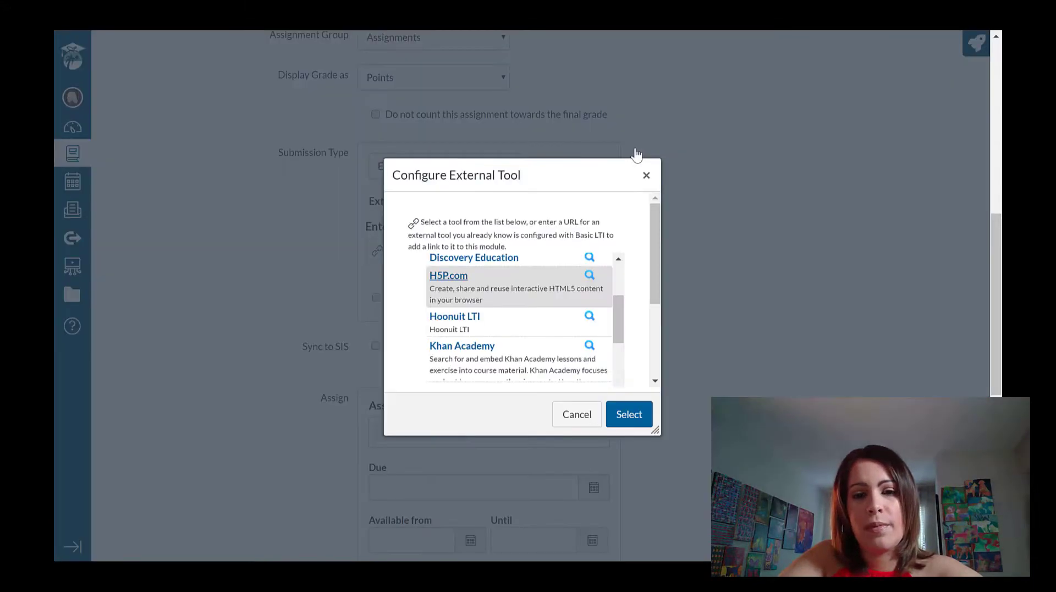
click(626, 418)
Set the assignment's points to 10 and save the assignment.
scroll(994, 239, up, 6)
scroll(990, 261, down, 1)
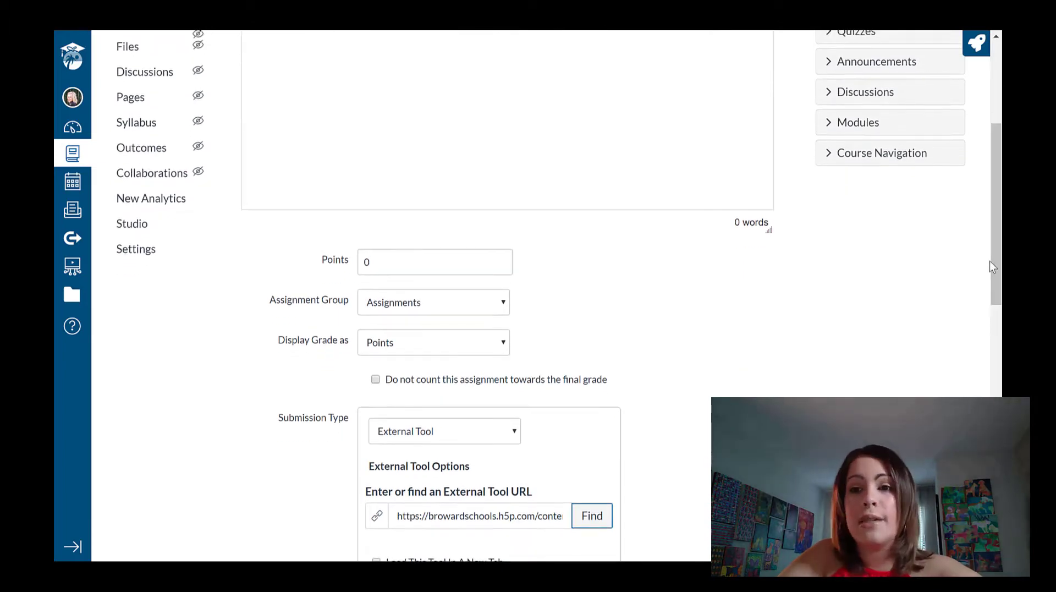
drag(391, 259, 335, 273)
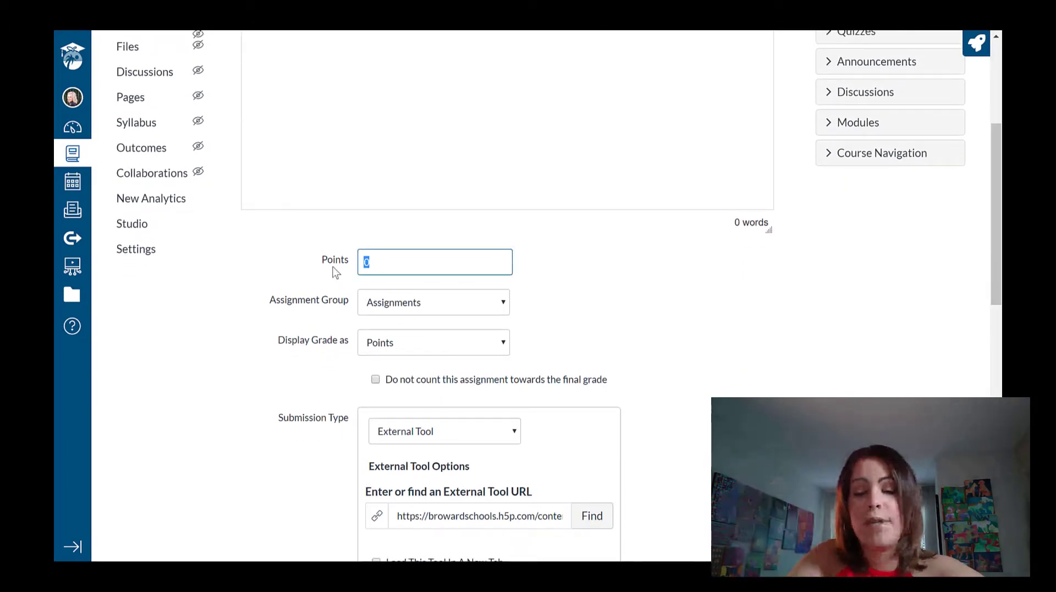
key(BackSpace)
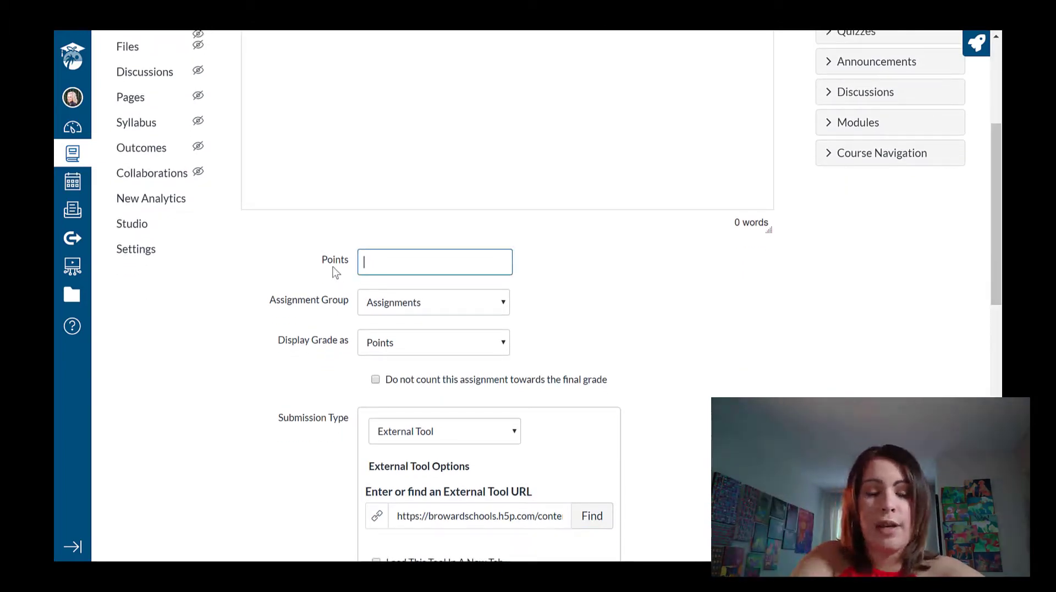
text(10)
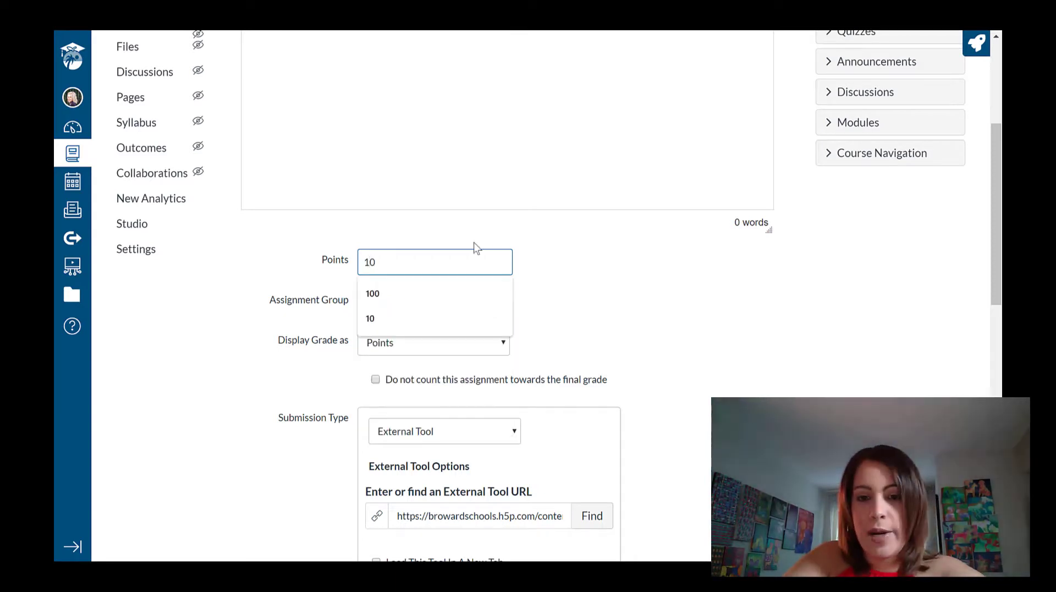
click(742, 320)
scroll(995, 220, down, 8)
scroll(512, 297, down, 5)
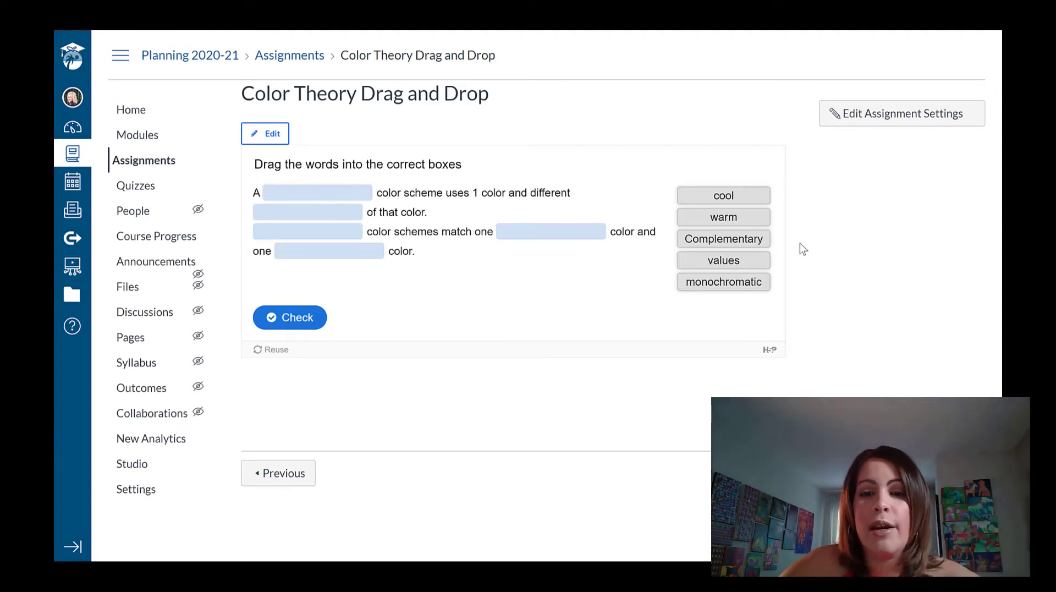
Test the activity by placing "monochromatic" and "values" in the first sentence's blanks and checking the answers.
drag(747, 287, 308, 195)
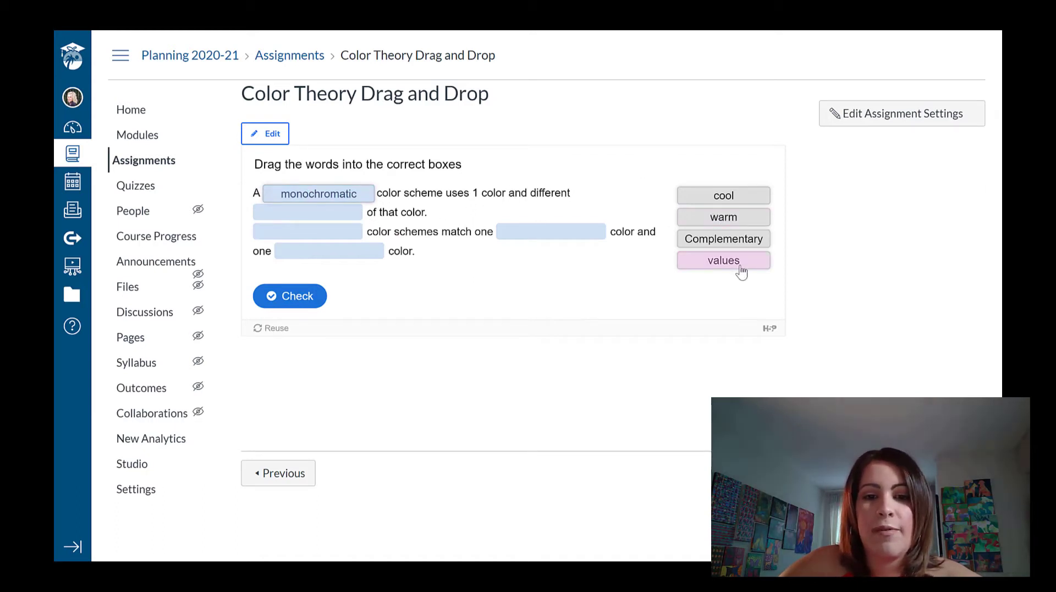
drag(734, 271, 299, 219)
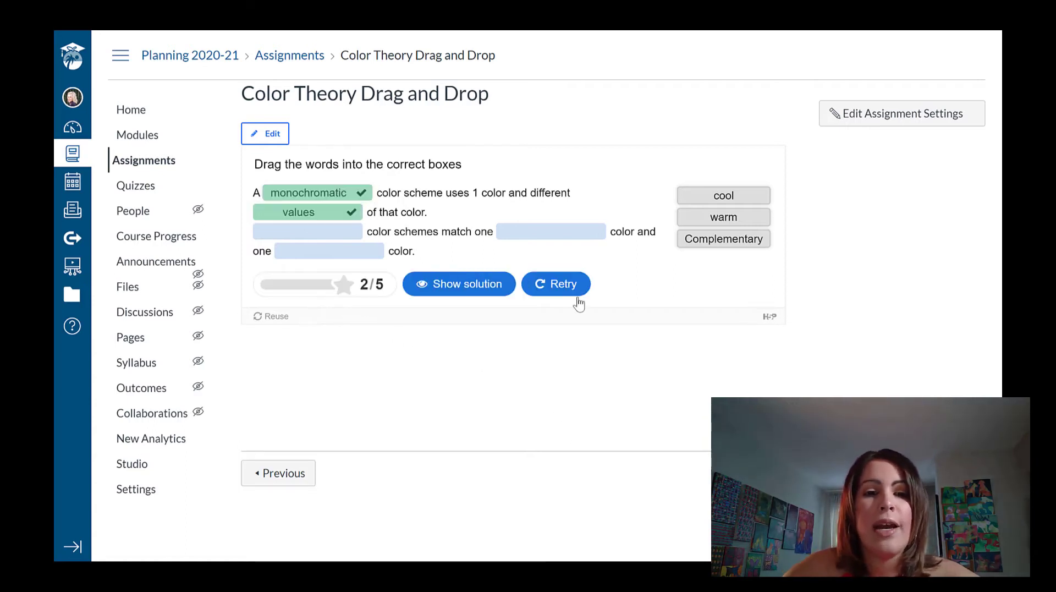